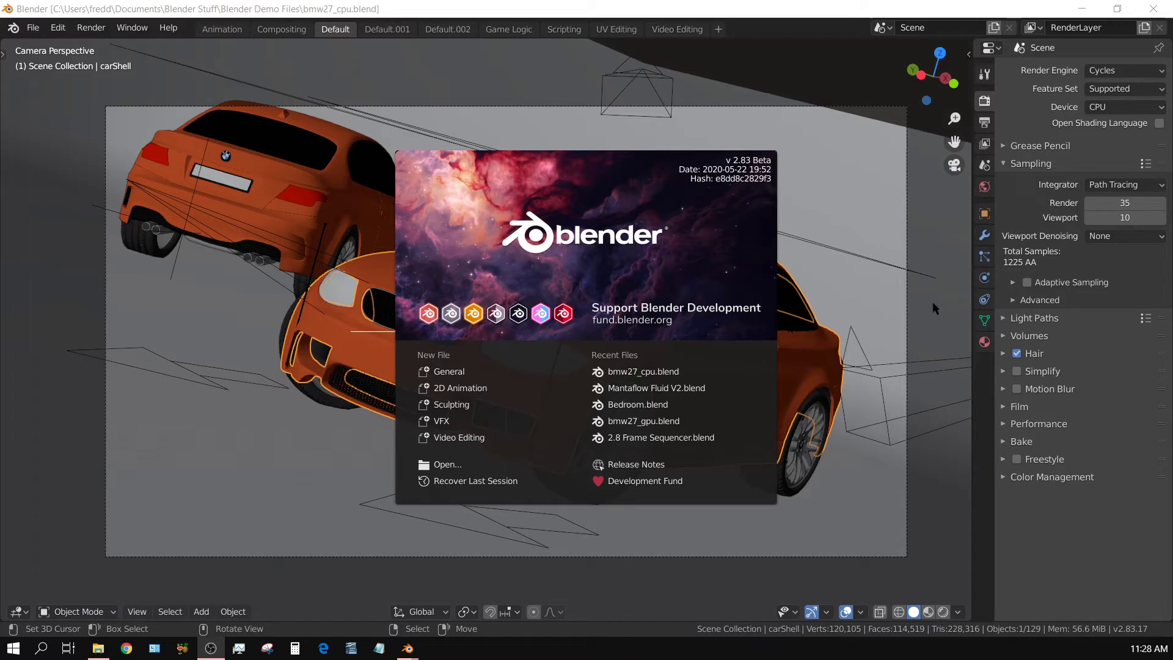
Dismiss the splash screen and render the BMW scene as a still image with the current Cycles settings
{"action": "left_click", "coordinate": [94, 201]}
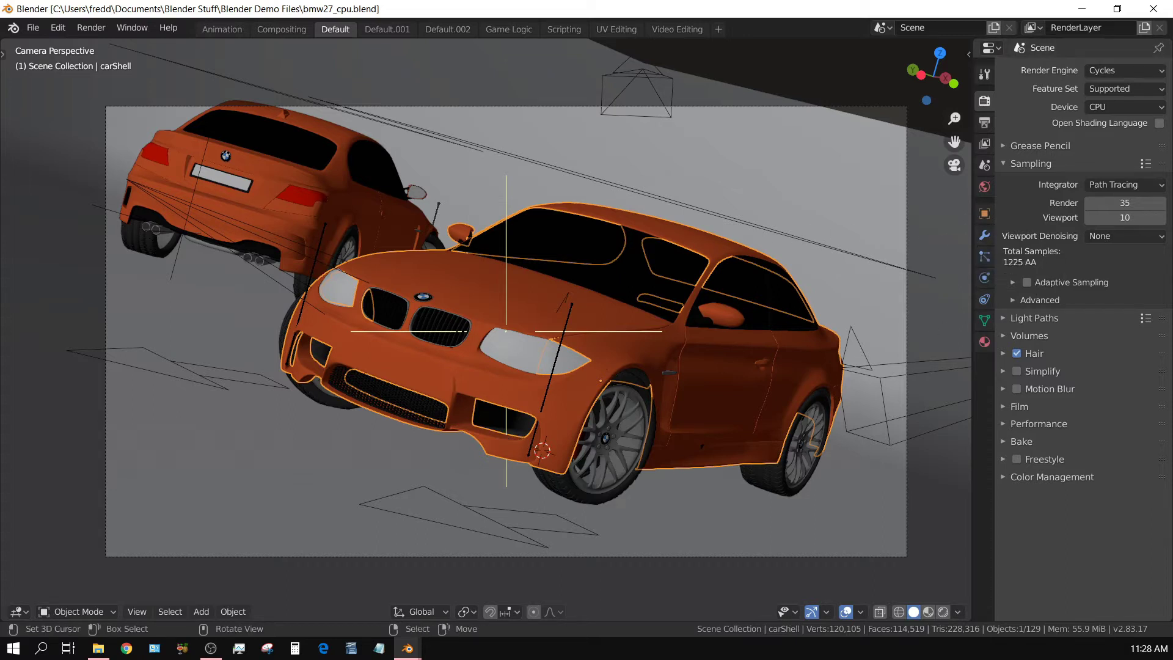
{"action": "left_click", "coordinate": [91, 27]}
{"action": "left_click", "coordinate": [113, 45]}
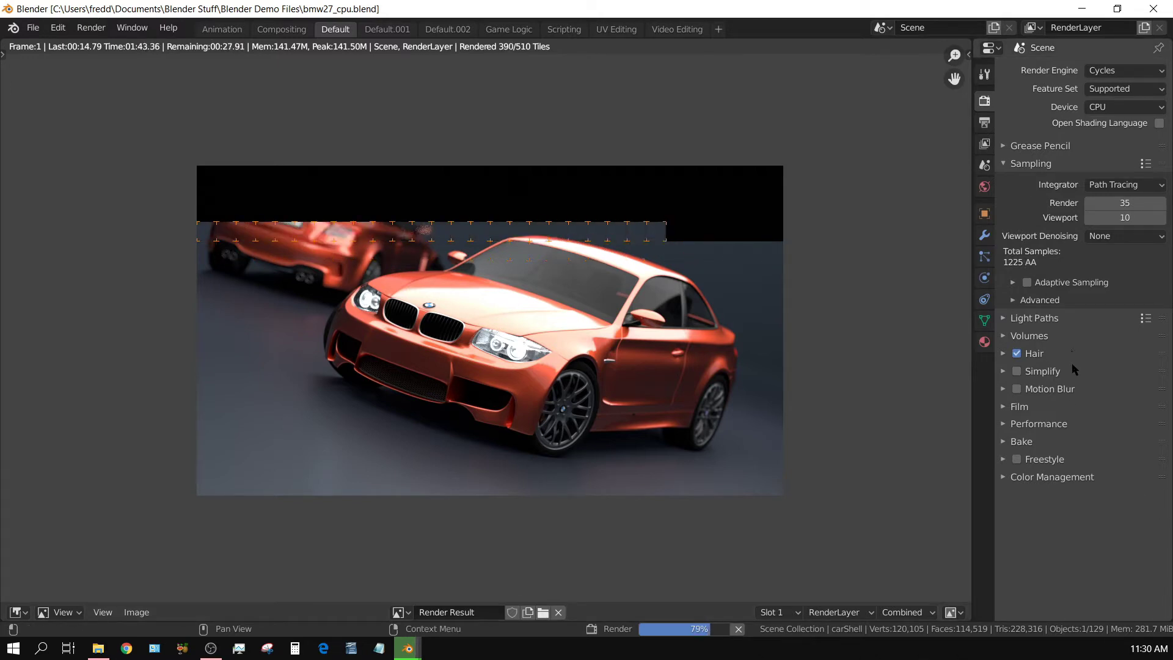
Enable Adaptive Sampling for the Cycles render and switch the render result to the empty Slot 2
{"action": "left_click", "coordinate": [1012, 283]}
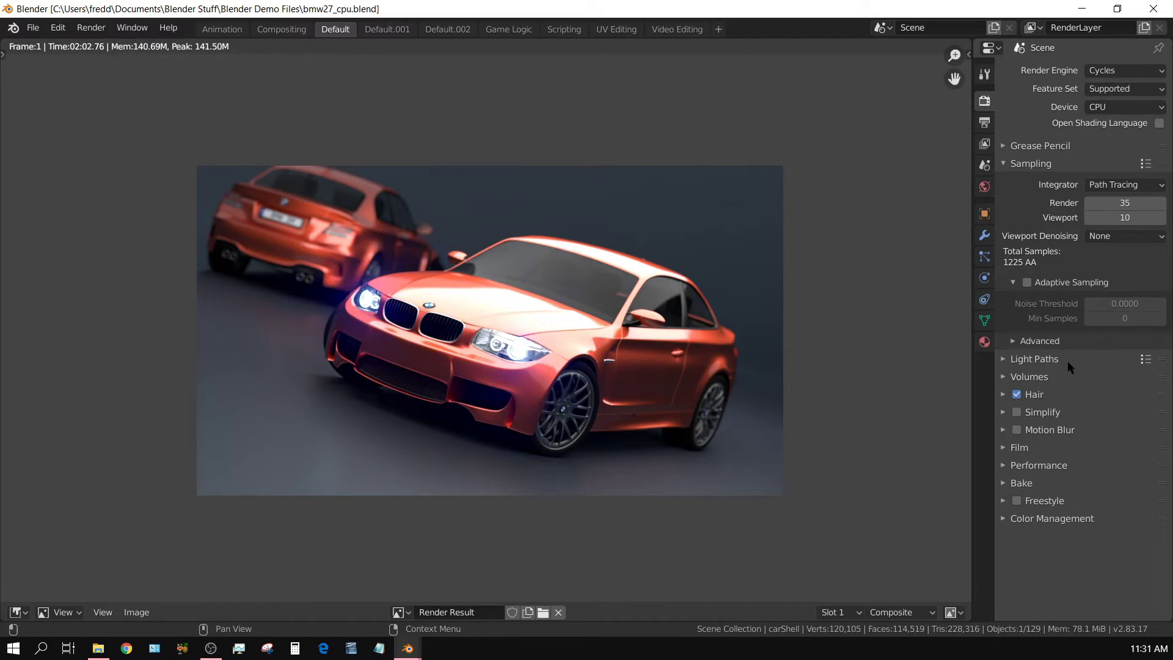
{"action": "left_click", "coordinate": [1027, 283]}
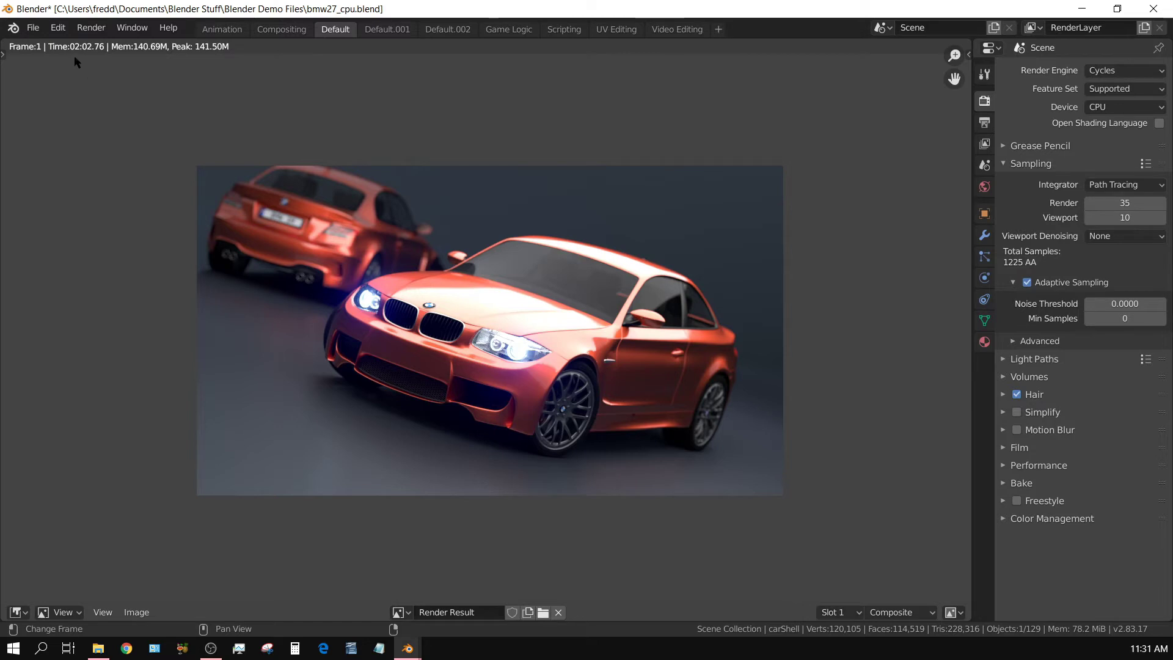
{"action": "left_click", "coordinate": [856, 612]}
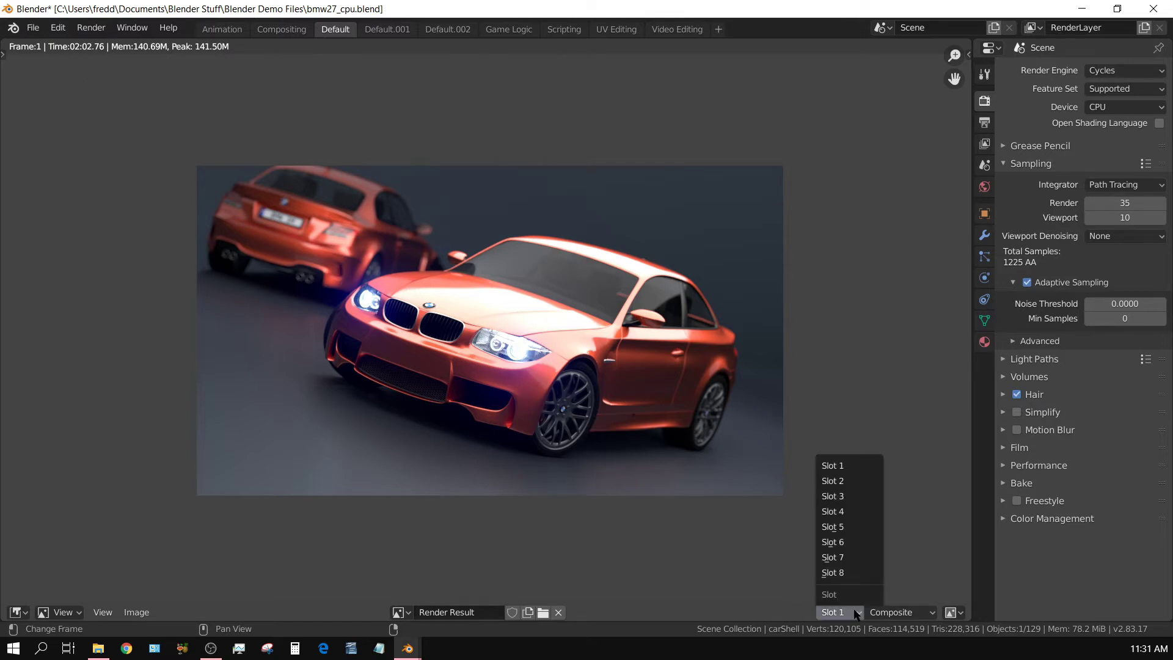
{"action": "left_click", "coordinate": [867, 480]}
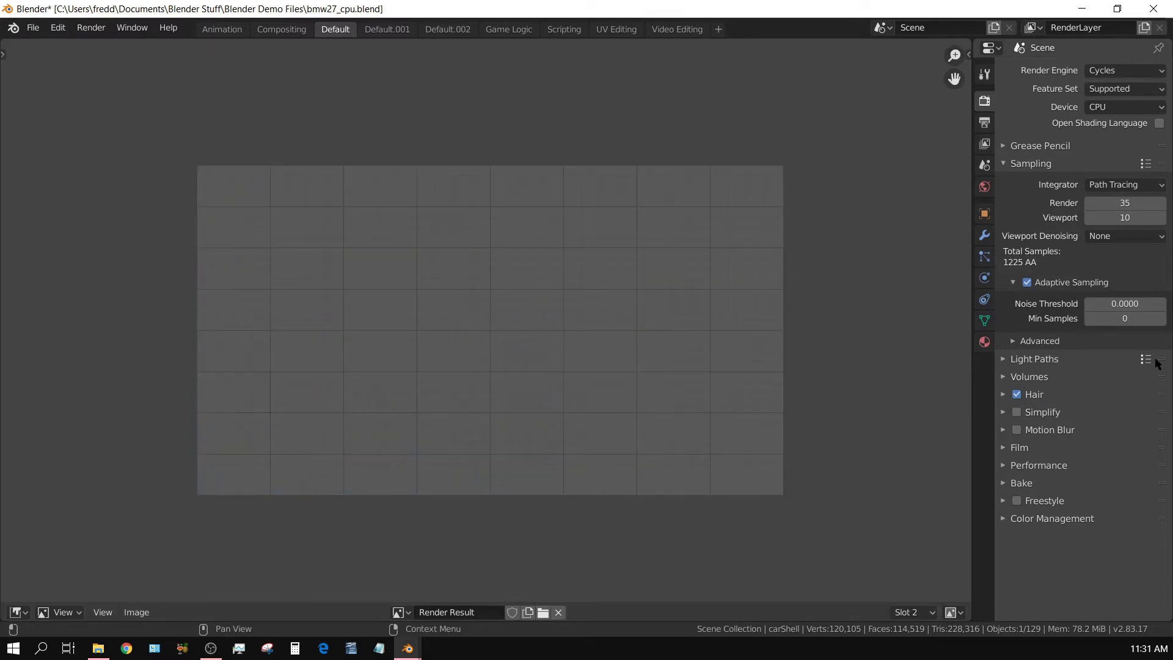
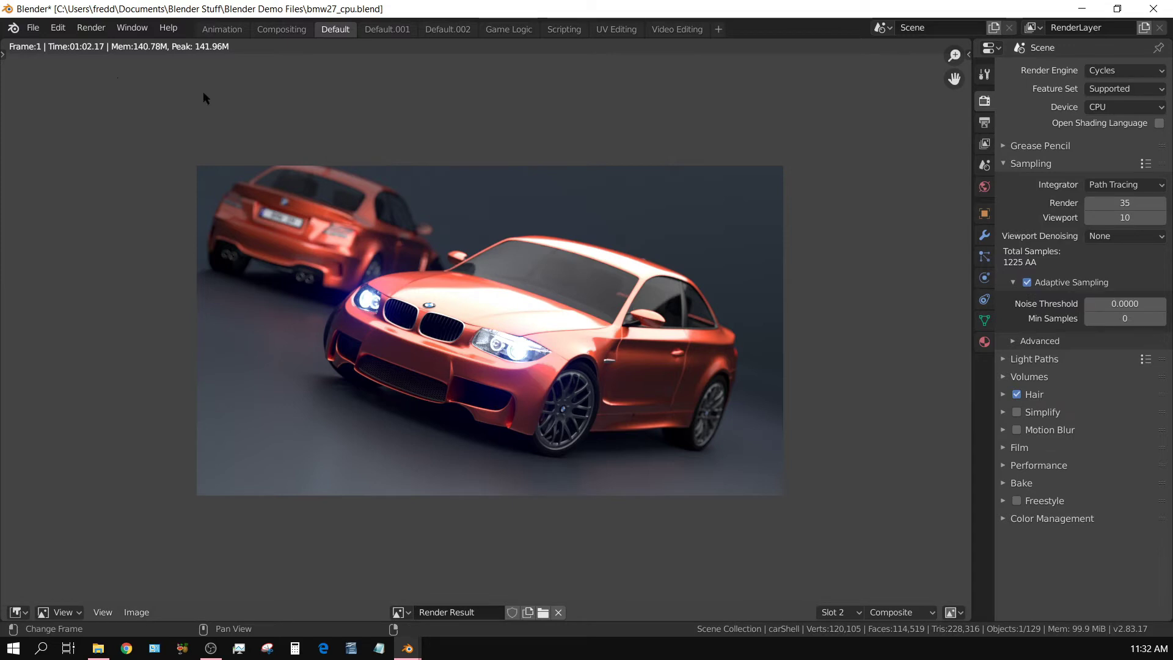
Compare the render times of the Slot 1 and Slot 2 results, ending on Slot 2
{"action": "left_click", "coordinate": [856, 609]}
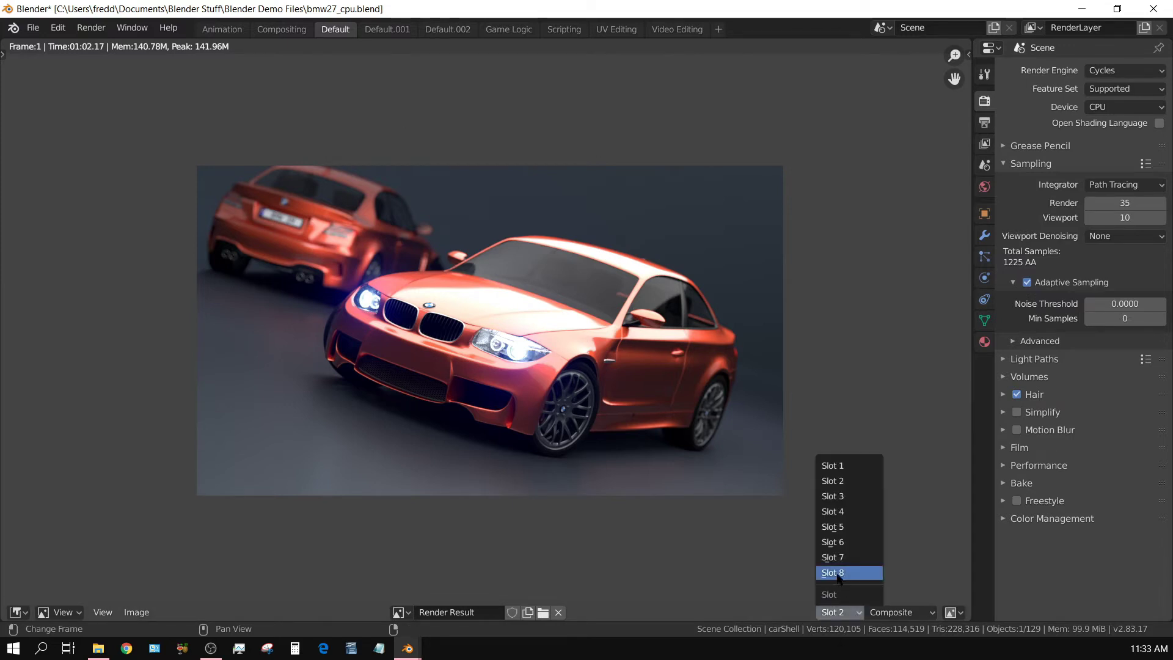
{"action": "left_click", "coordinate": [843, 468]}
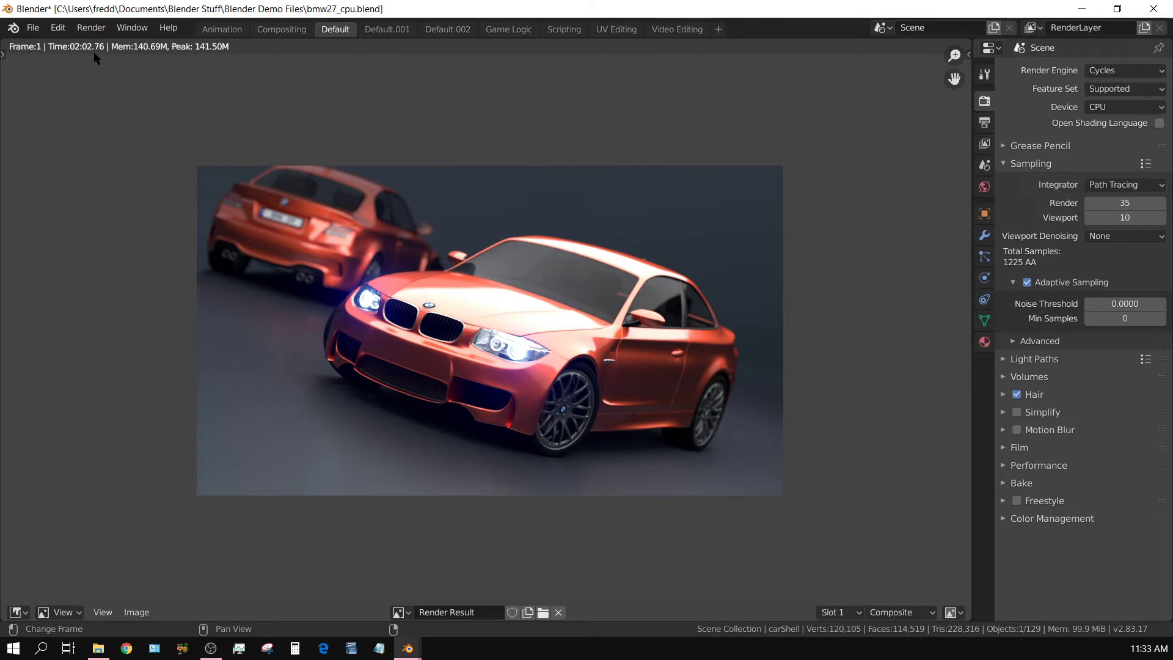
{"action": "left_click", "coordinate": [848, 611]}
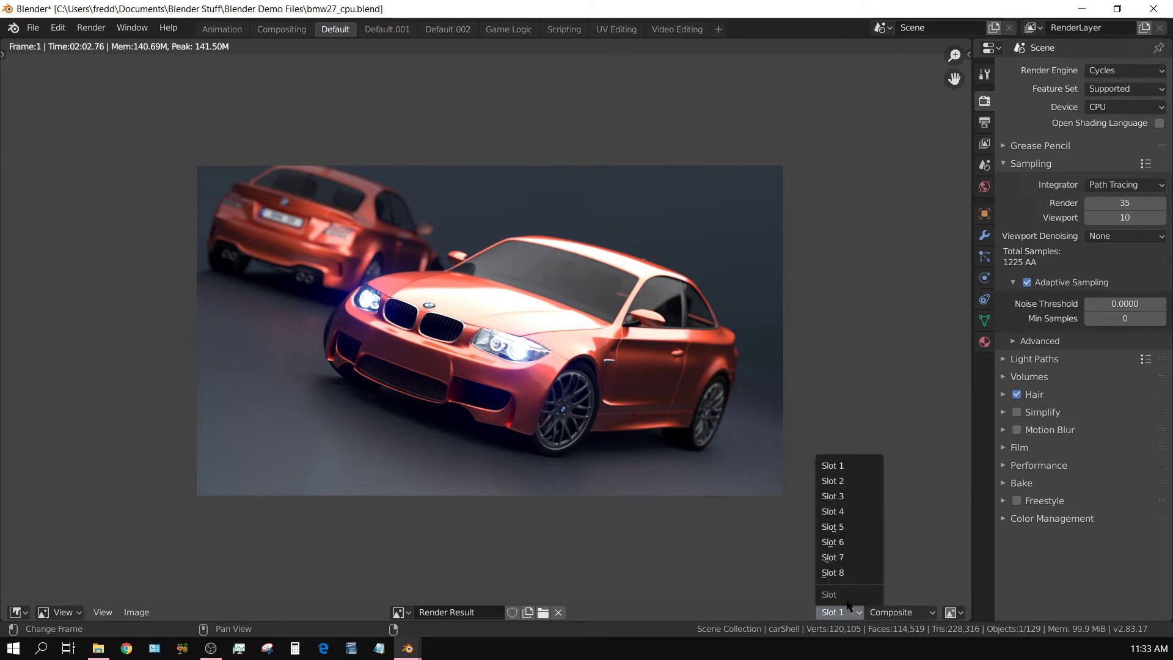
{"action": "left_click", "coordinate": [836, 481]}
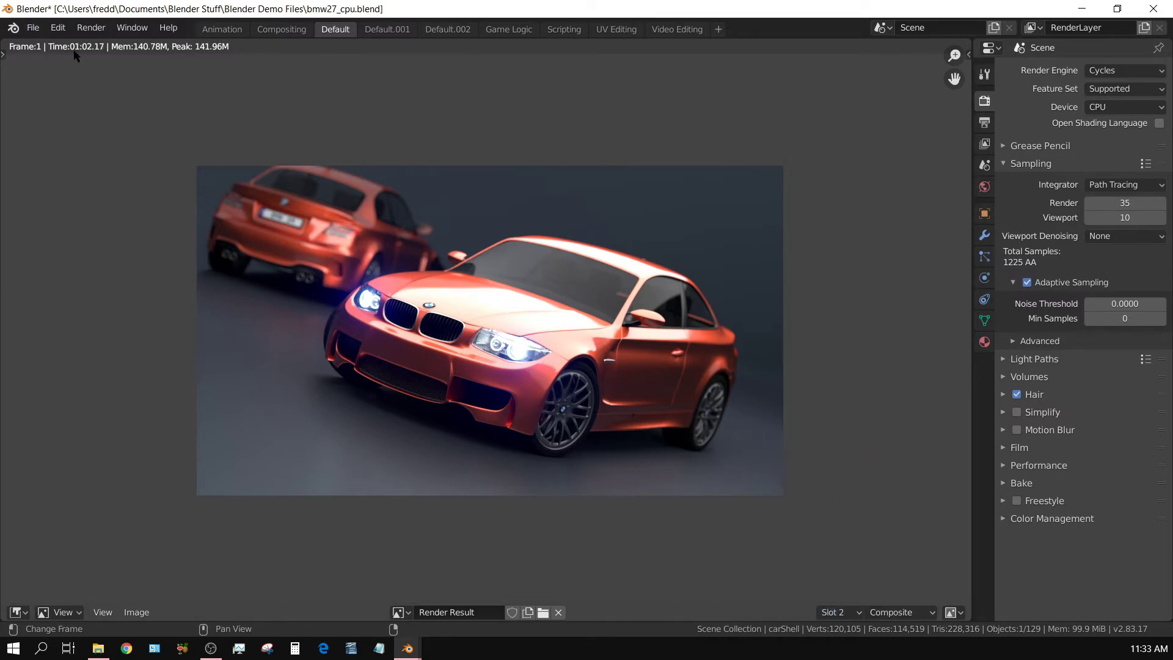
Compare the noise on the ground around the front wheel between the Slot 1 and Slot 2 renders
{"action": "scroll", "coordinate": [413, 367], "scroll_direction": "up", "scroll_amount": 4}
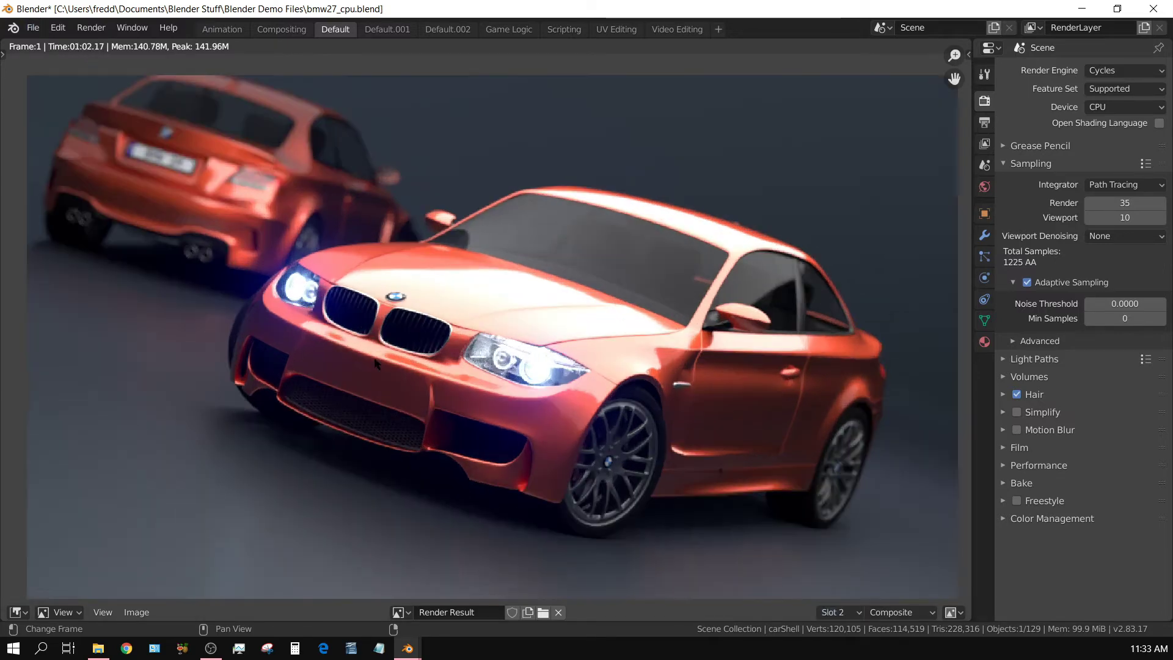
{"action": "middle_click_drag", "start_coordinate": [522, 420], "coordinate": [420, 156]}
{"action": "scroll", "coordinate": [480, 303], "scroll_direction": "up", "scroll_amount": 1}
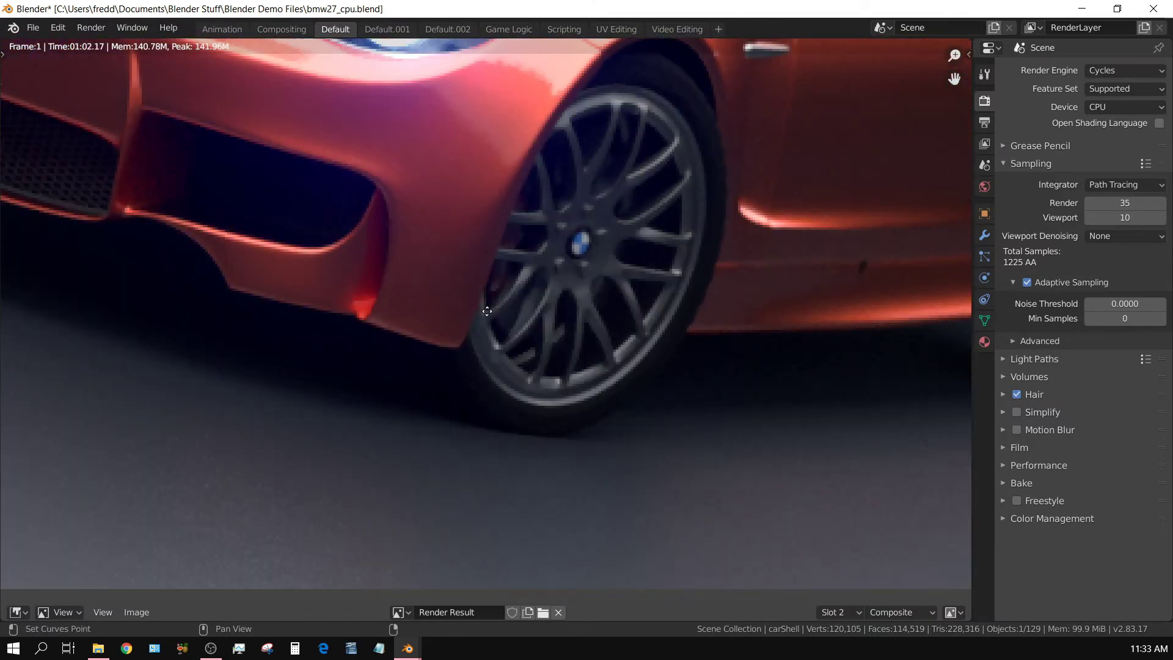
{"action": "middle_click_drag", "start_coordinate": [483, 305], "coordinate": [399, 266]}
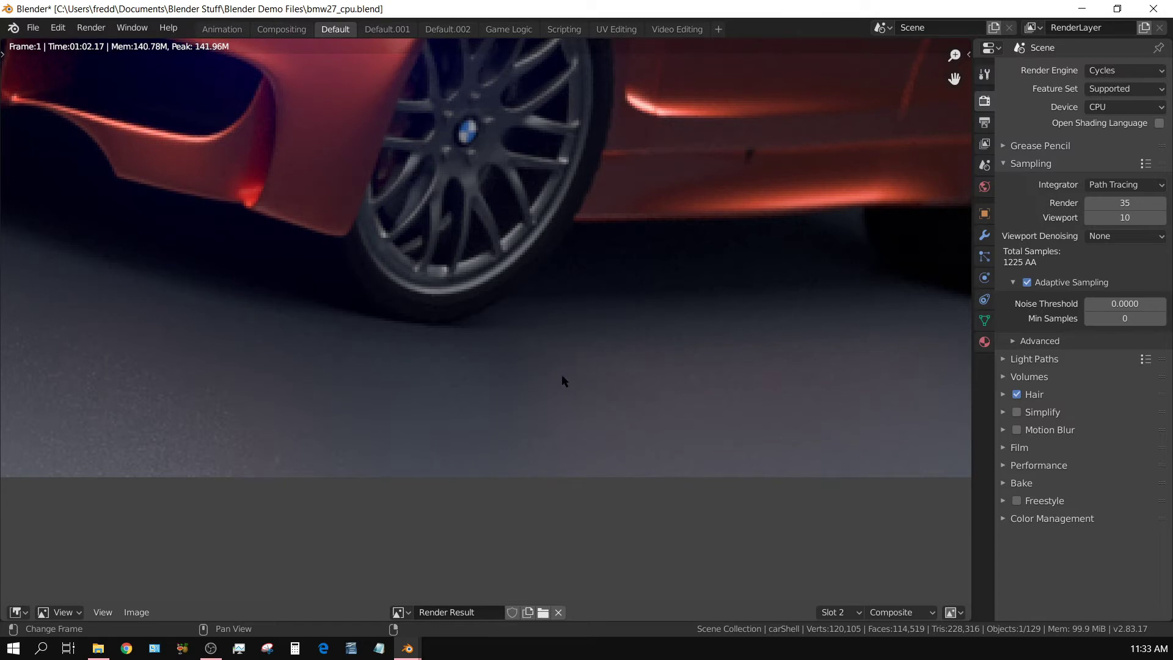
{"action": "left_click", "coordinate": [854, 613]}
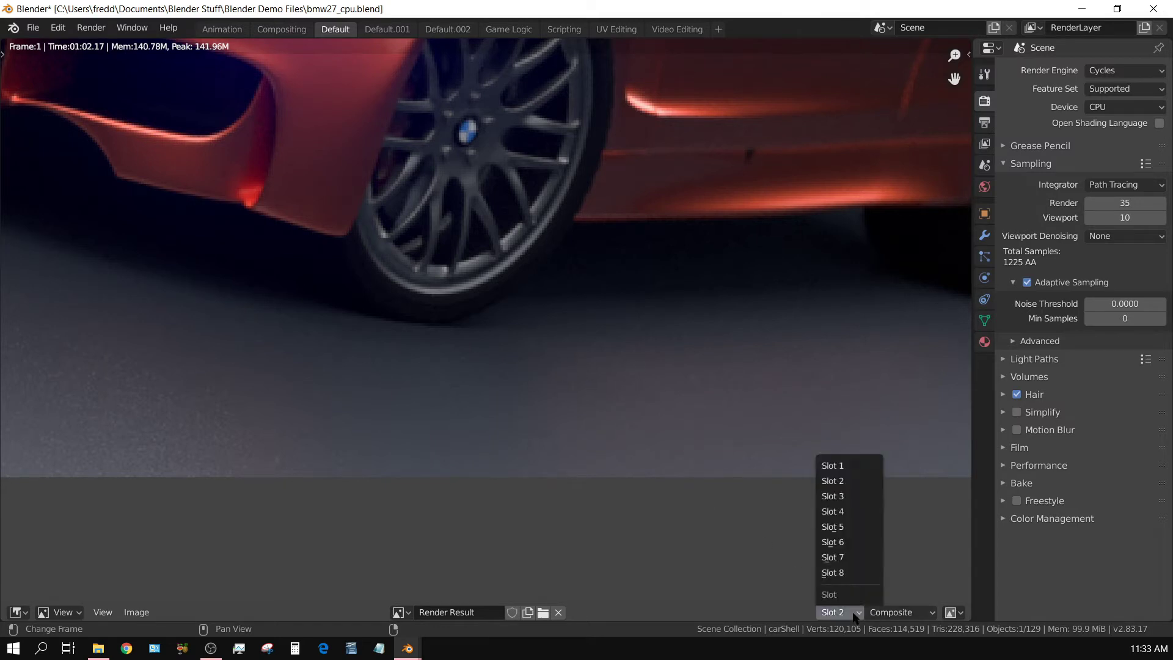
{"action": "left_click", "coordinate": [843, 467]}
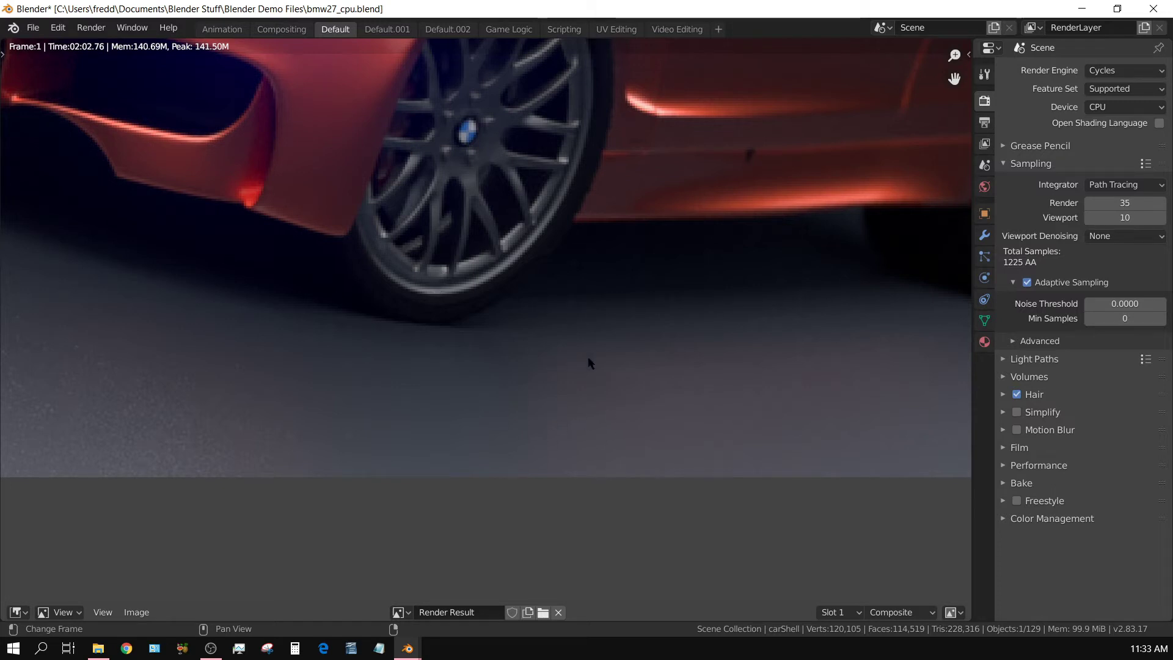
{"action": "left_click", "coordinate": [843, 610]}
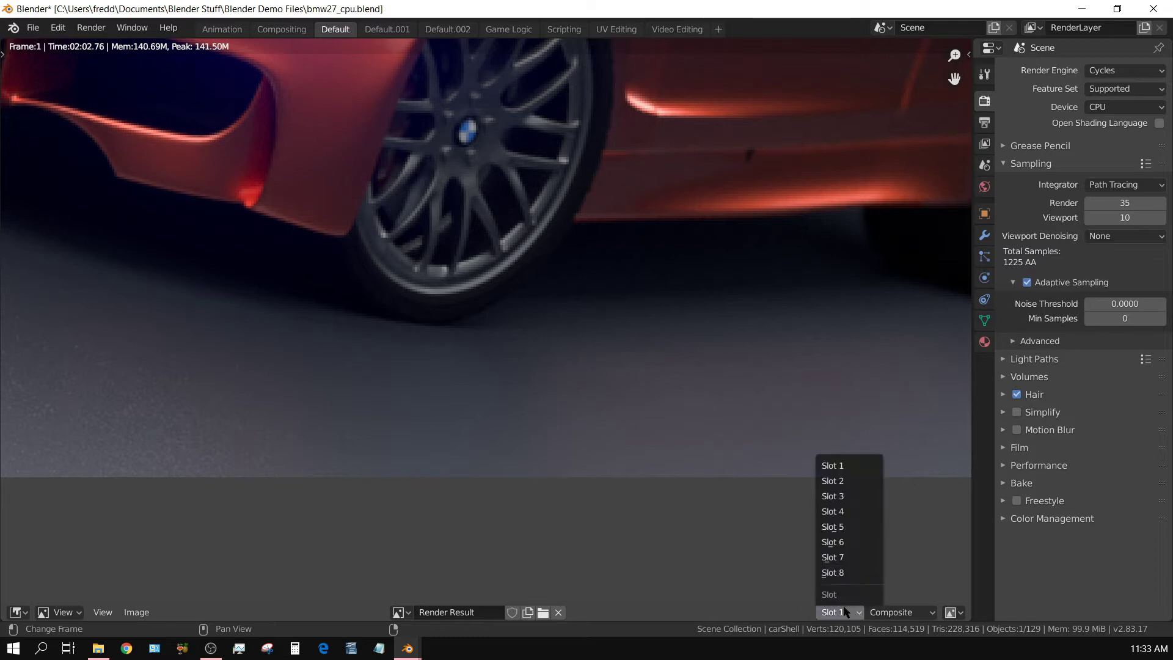
{"action": "left_click", "coordinate": [829, 482]}
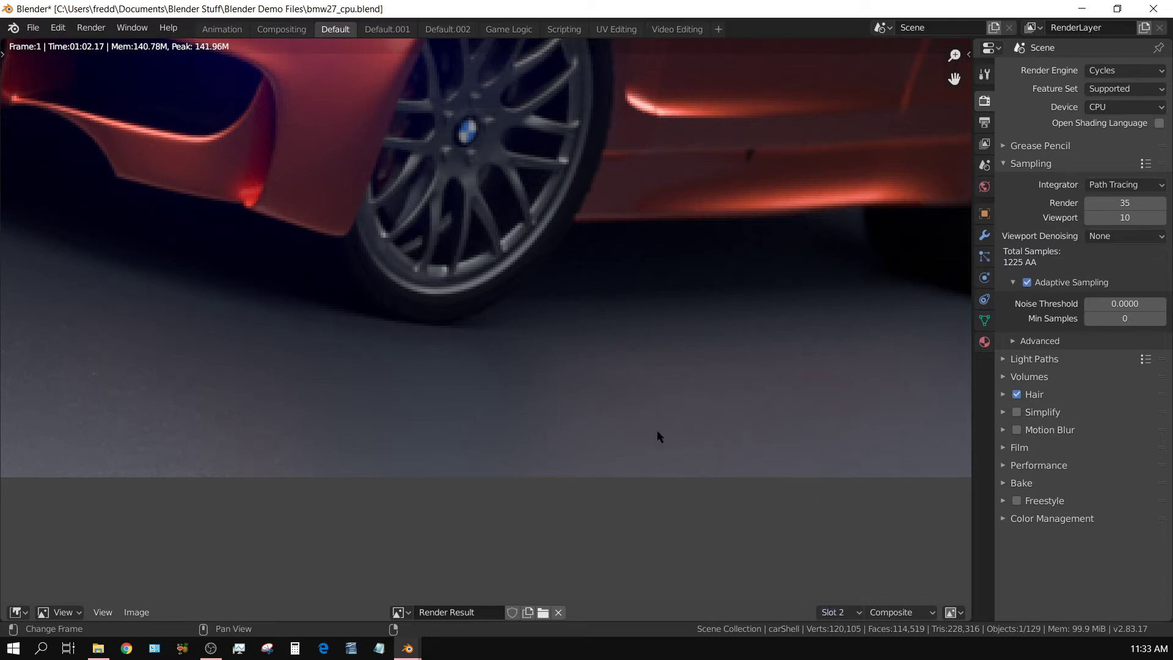
{"action": "scroll", "coordinate": [672, 424], "scroll_direction": "down", "scroll_amount": 6}
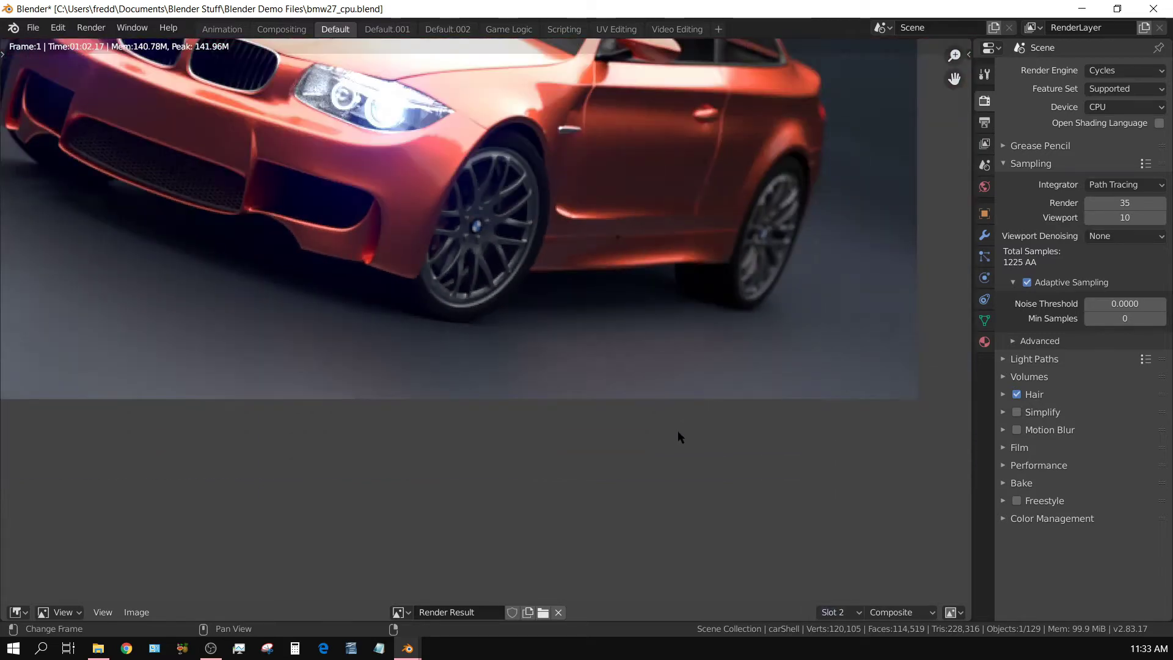
{"action": "middle_click_drag", "start_coordinate": [567, 332], "coordinate": [622, 405]}
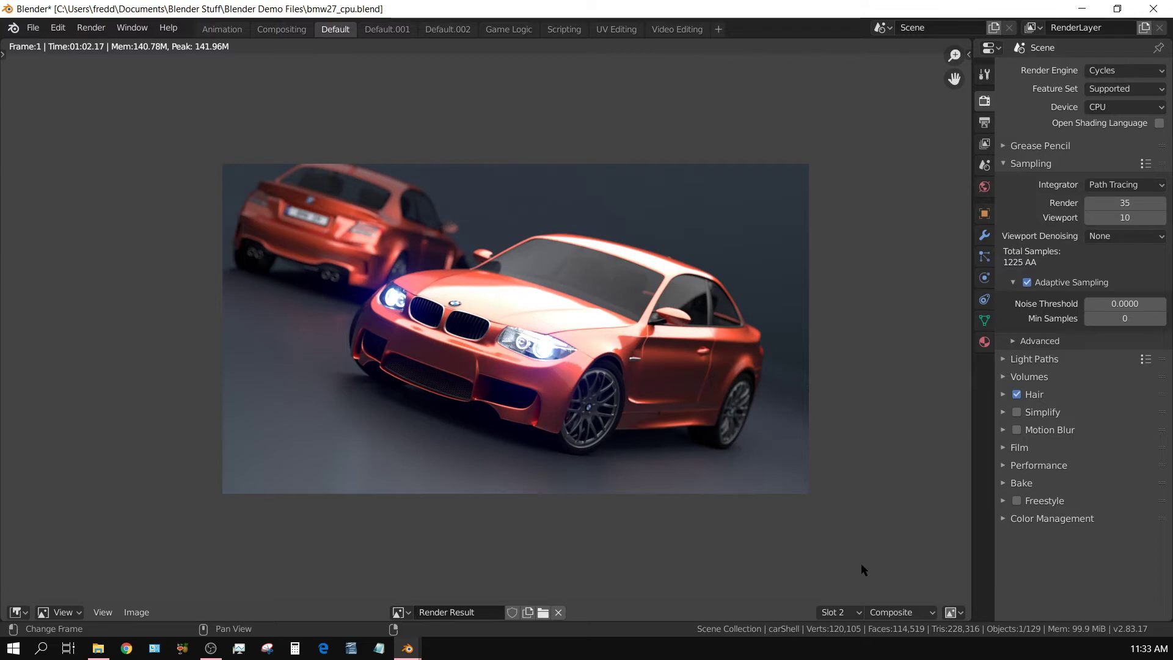
Render the scene into Slot 3 with the adaptive sampling Noise Threshold set to 0.005
{"action": "left_click", "coordinate": [843, 612]}
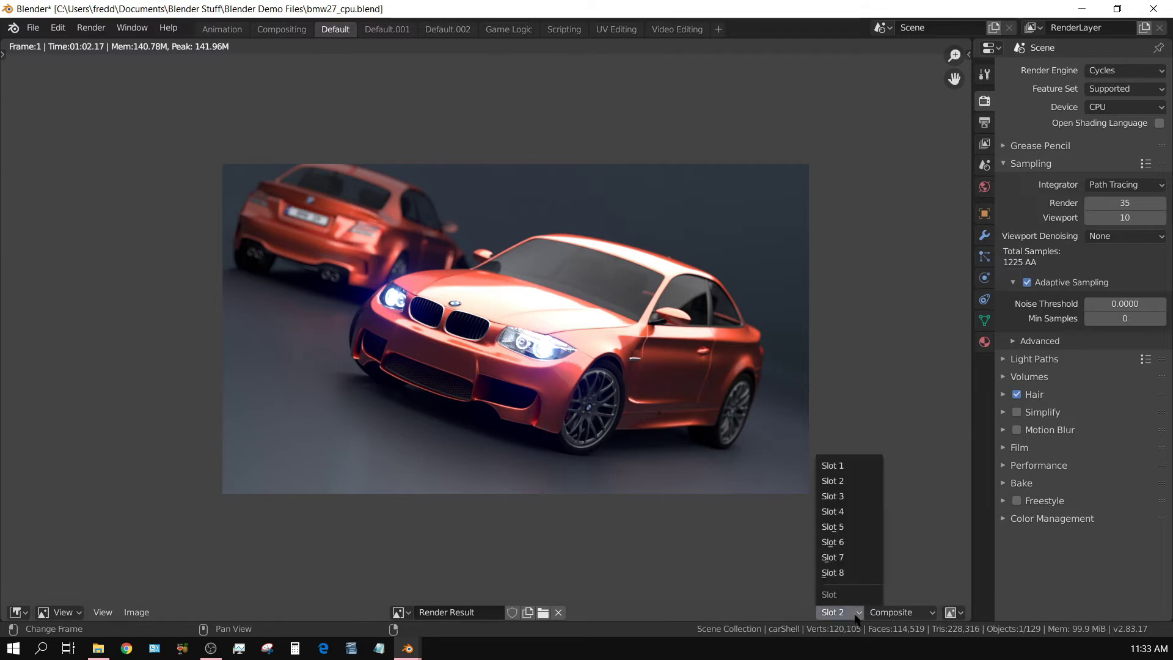
{"action": "left_click", "coordinate": [834, 497]}
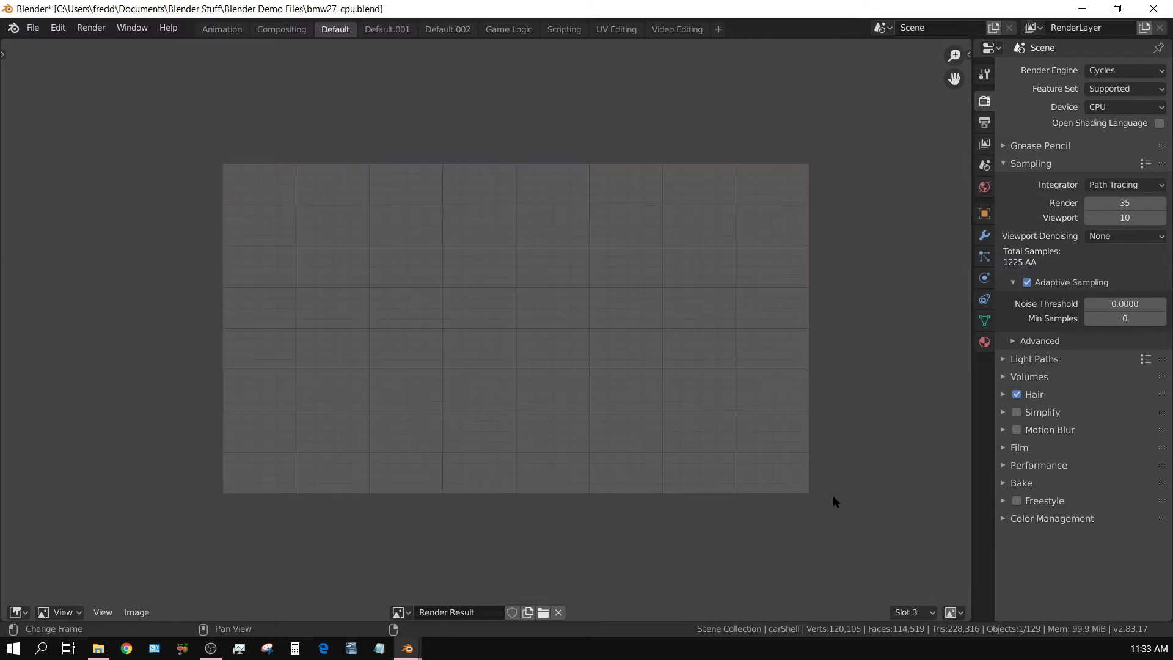
{"action": "left_click", "coordinate": [1128, 304]}
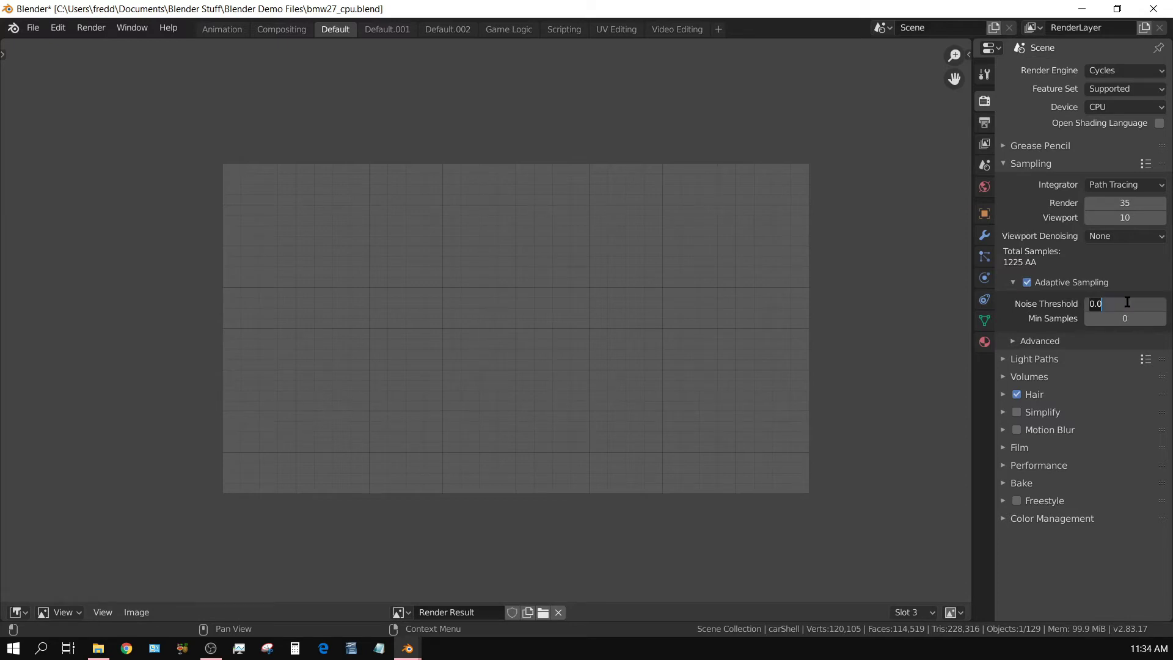
{"action": "key", "text": "BackSpace"}
{"action": "type", "text": ".005"}
{"action": "key", "text": "Return"}
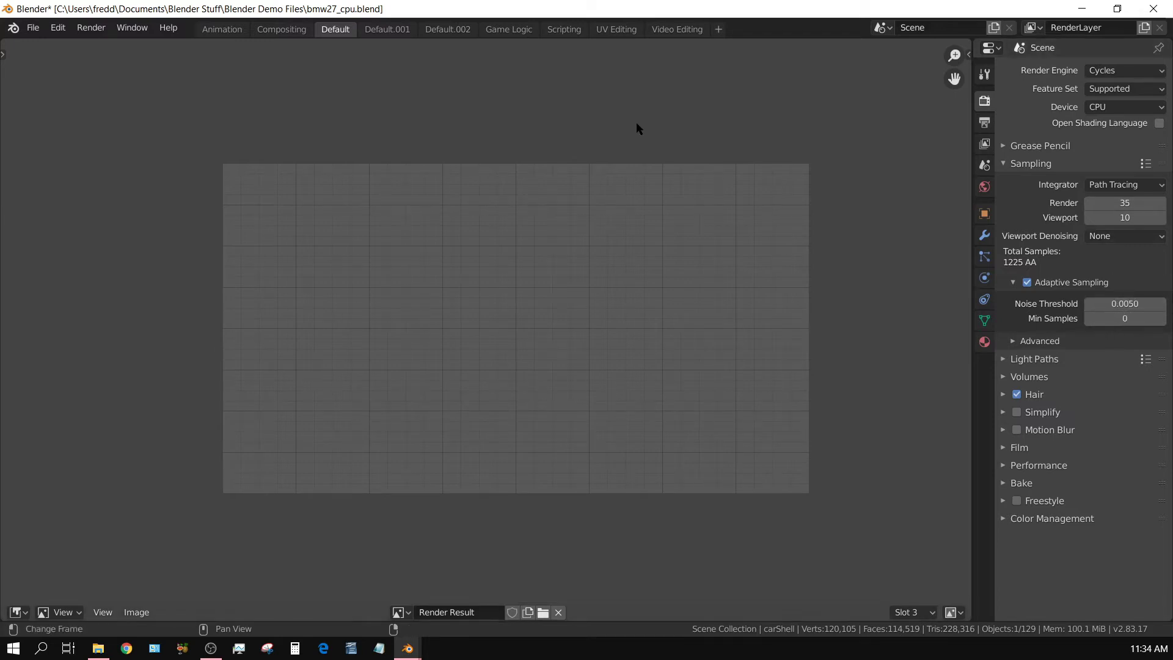
{"action": "left_click", "coordinate": [91, 28]}
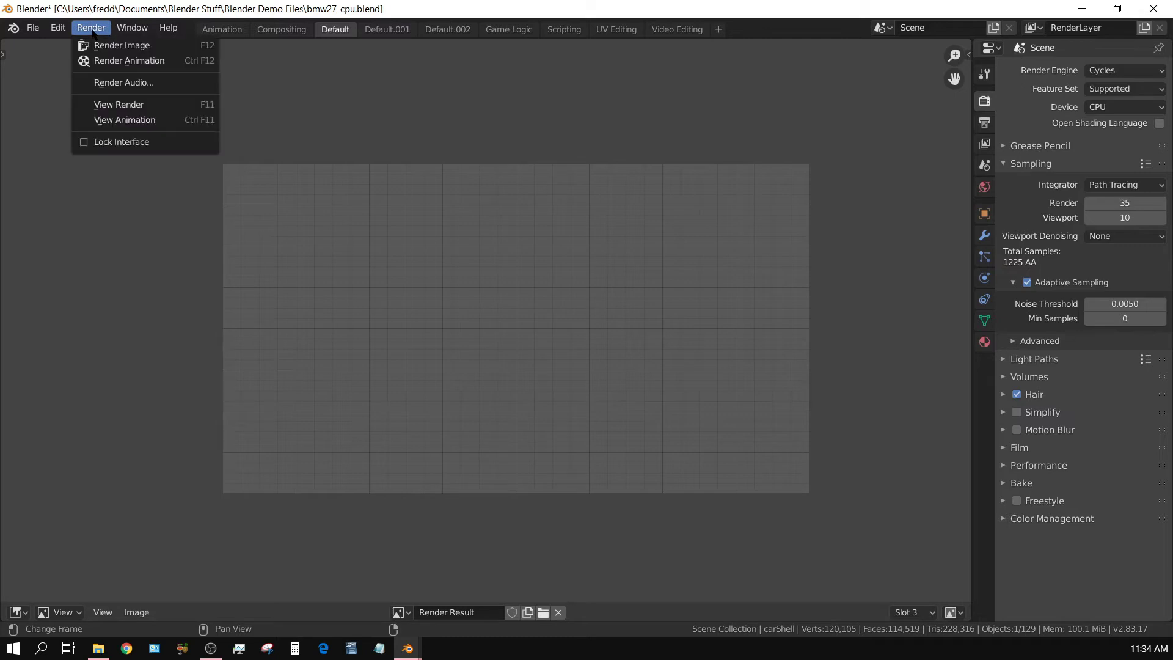
{"action": "left_click", "coordinate": [102, 49]}
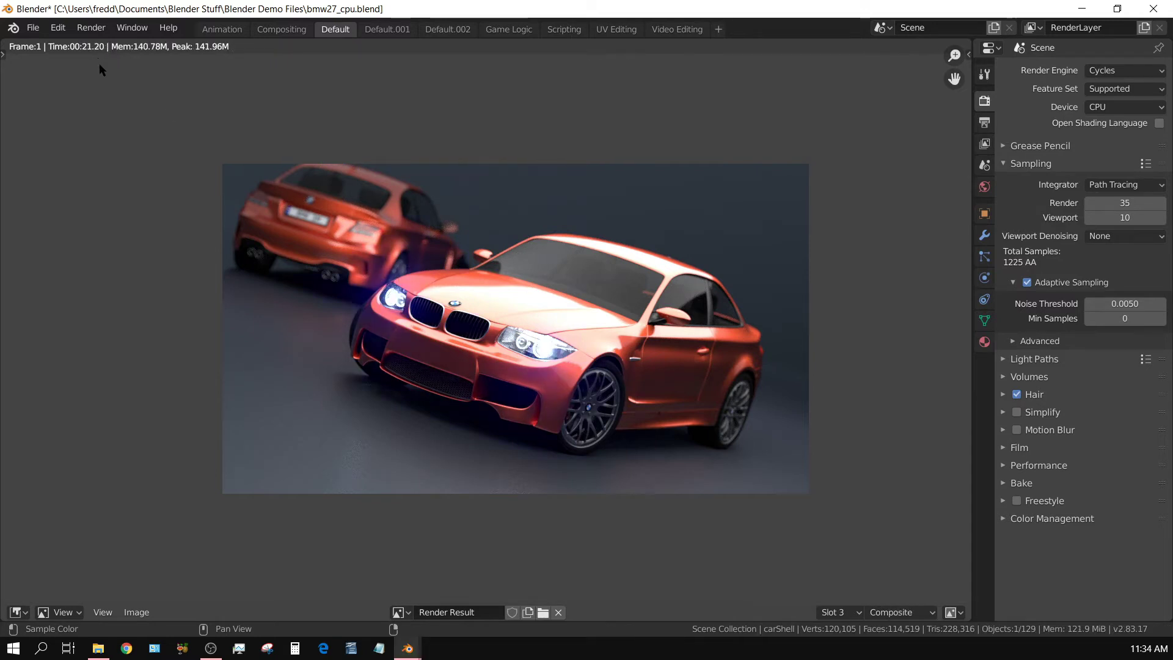
Inspect the Slot 3 render's ground area, and set the adaptive sampling Noise Threshold to 0.001
{"action": "scroll", "coordinate": [482, 493], "scroll_direction": "up", "scroll_amount": 3}
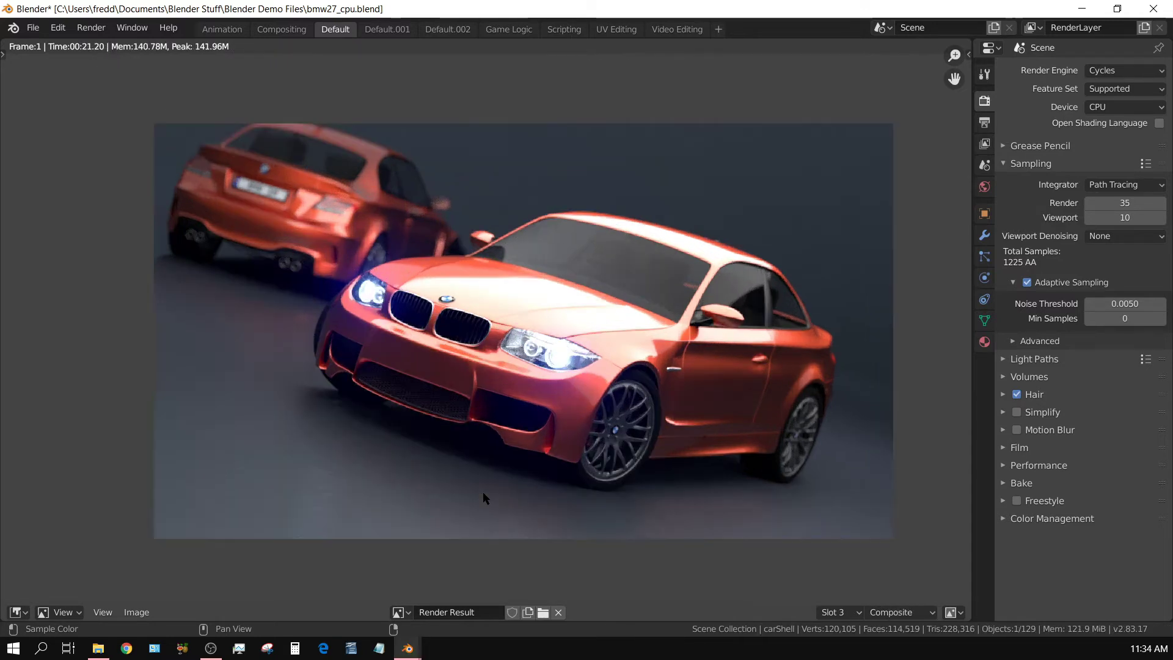
{"action": "scroll", "coordinate": [489, 499], "scroll_direction": "down", "scroll_amount": 1}
{"action": "left_click", "coordinate": [1125, 304]}
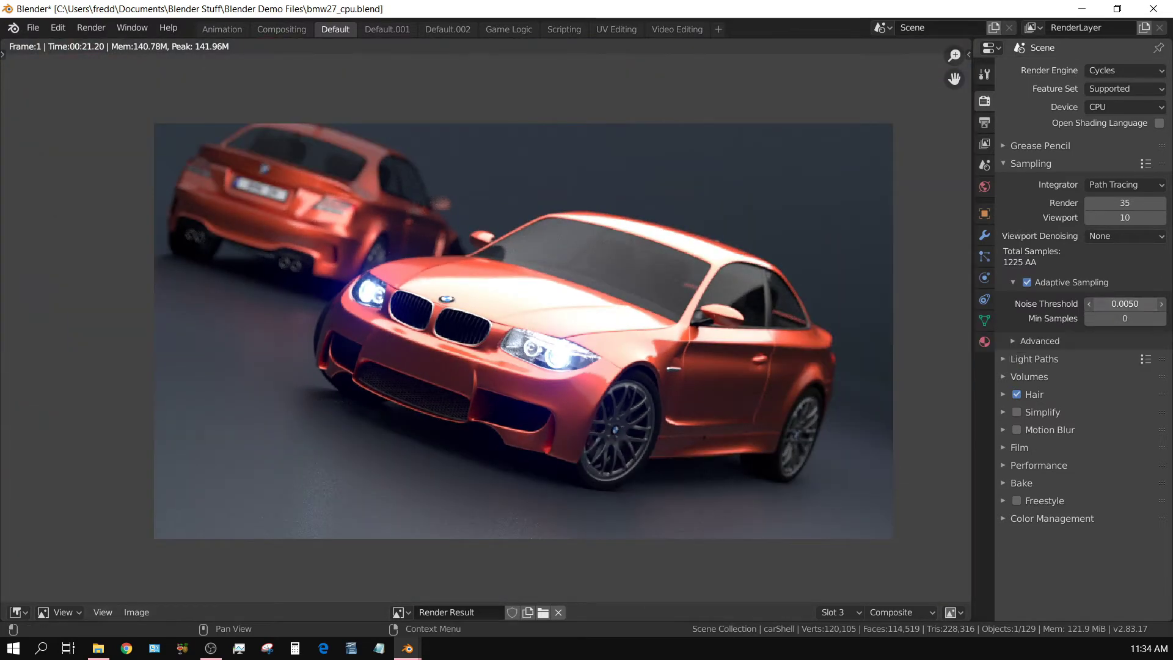
{"action": "left_click", "coordinate": [1128, 304]}
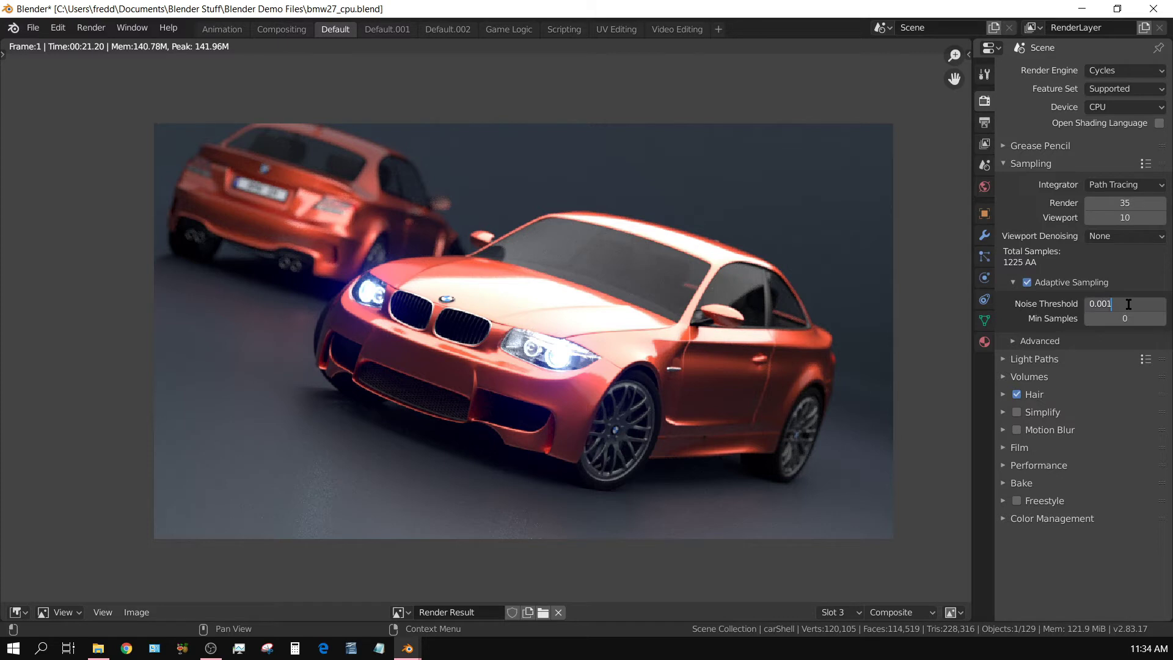
{"action": "type", "text": "1"}
{"action": "key", "text": "Return"}
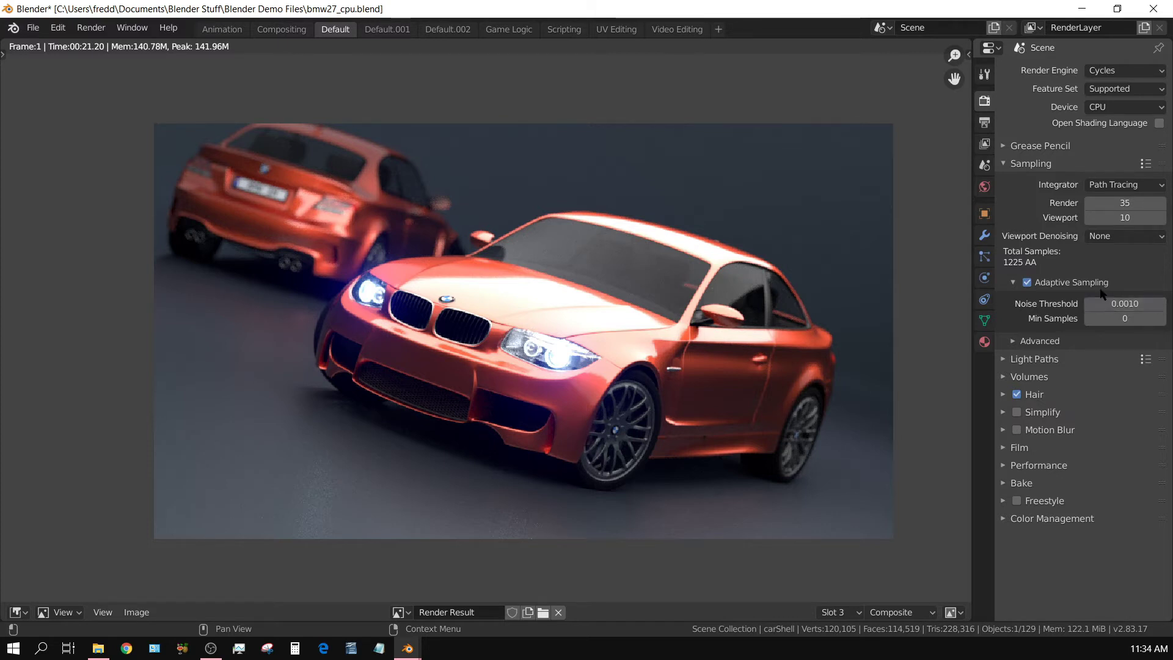
Switch the render result to Slot 4 and render the scene as a still image
{"action": "left_click", "coordinate": [848, 612]}
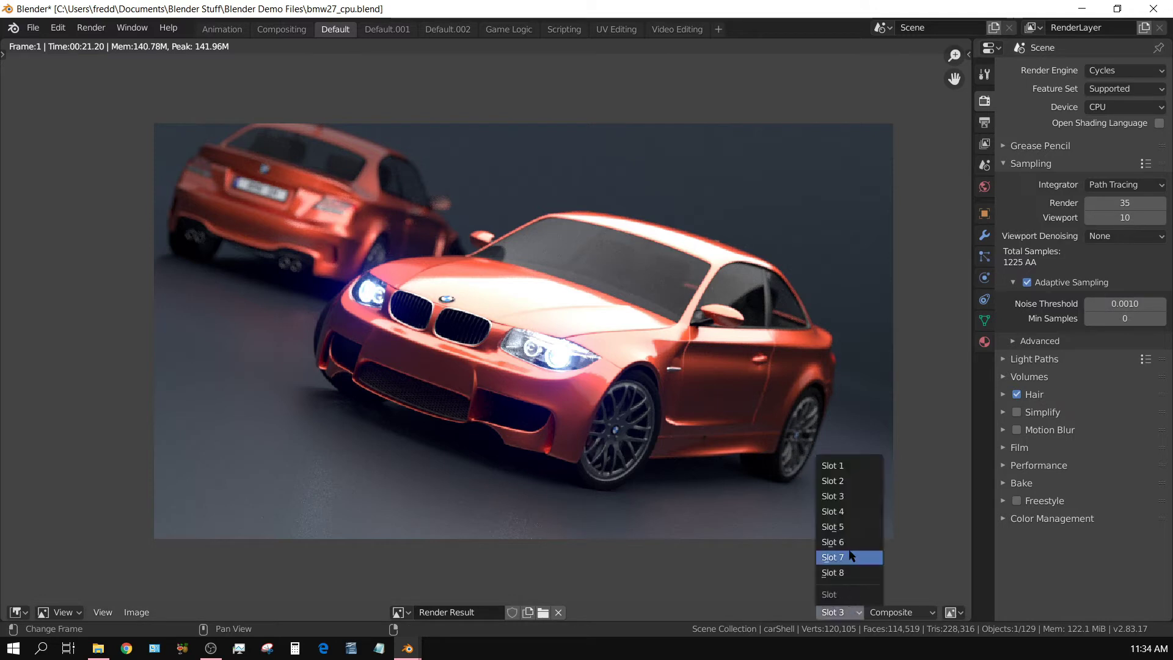
{"action": "left_click", "coordinate": [833, 512]}
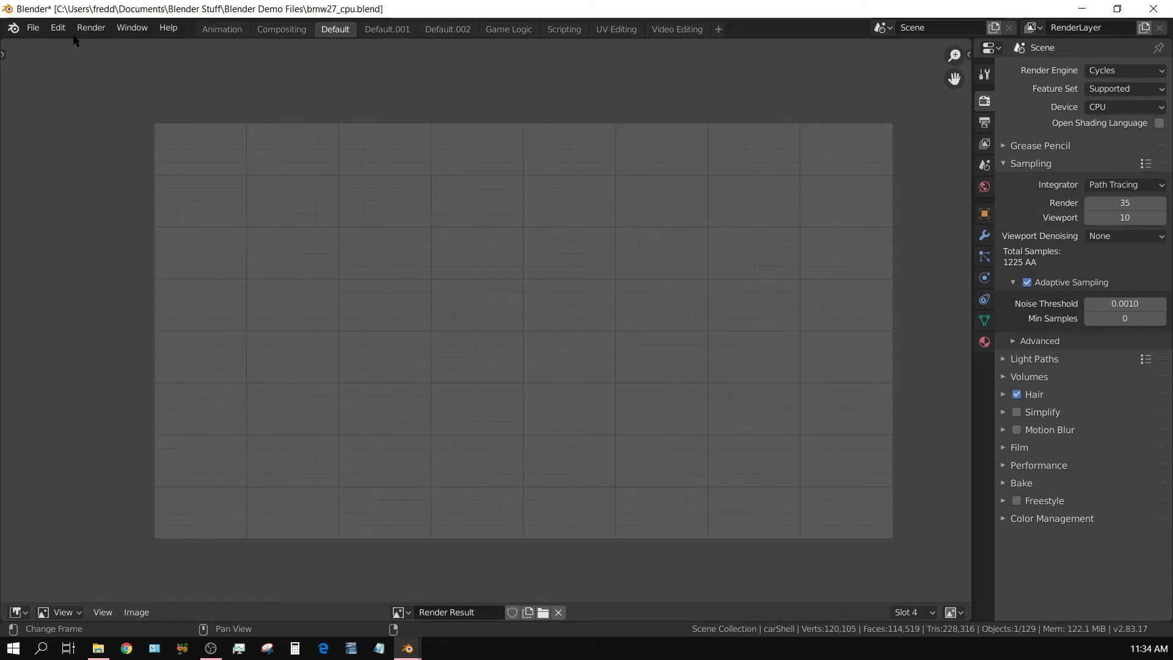
{"action": "left_click", "coordinate": [91, 27]}
{"action": "left_click", "coordinate": [112, 51]}
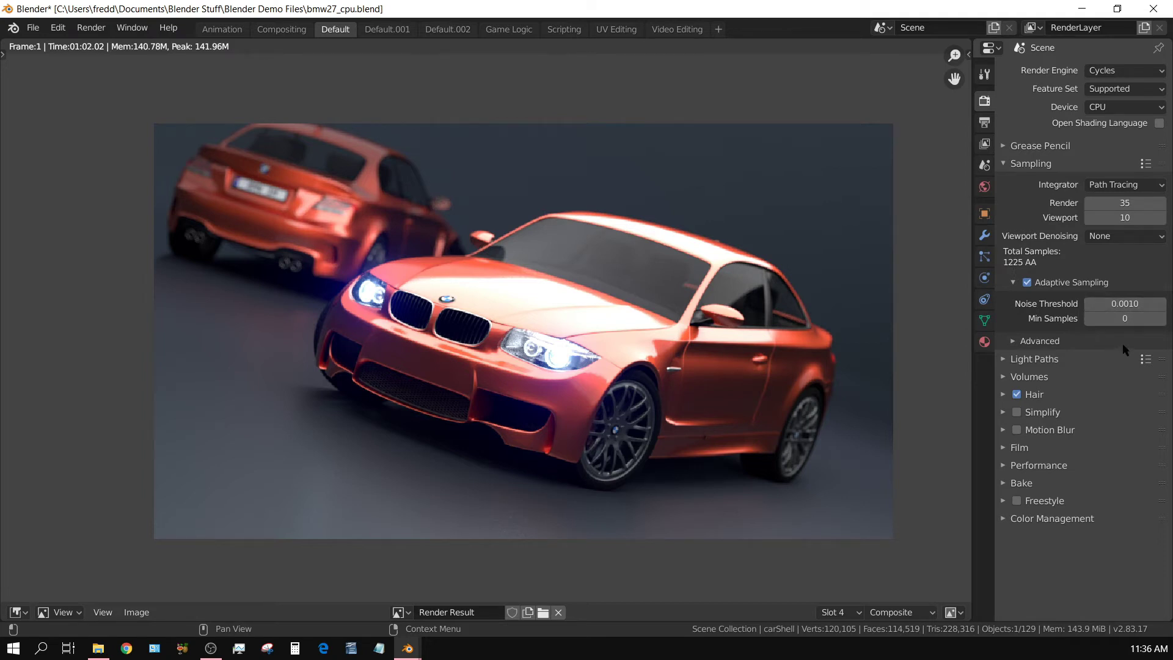
Set the adaptive sampling Noise Threshold to 0.1 and render the image again in Slot 4
{"action": "left_click", "coordinate": [1123, 303]}
{"action": "type", "text": ".12"}
{"action": "key", "text": "Return"}
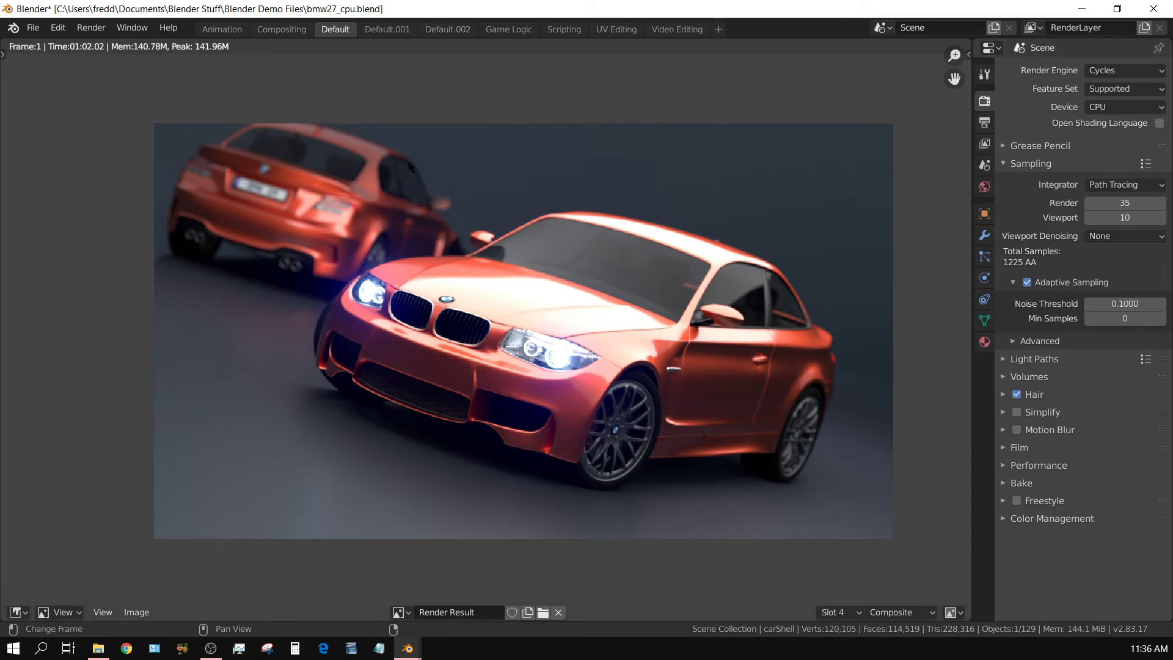
{"action": "left_click", "coordinate": [91, 27]}
{"action": "left_click", "coordinate": [100, 46]}
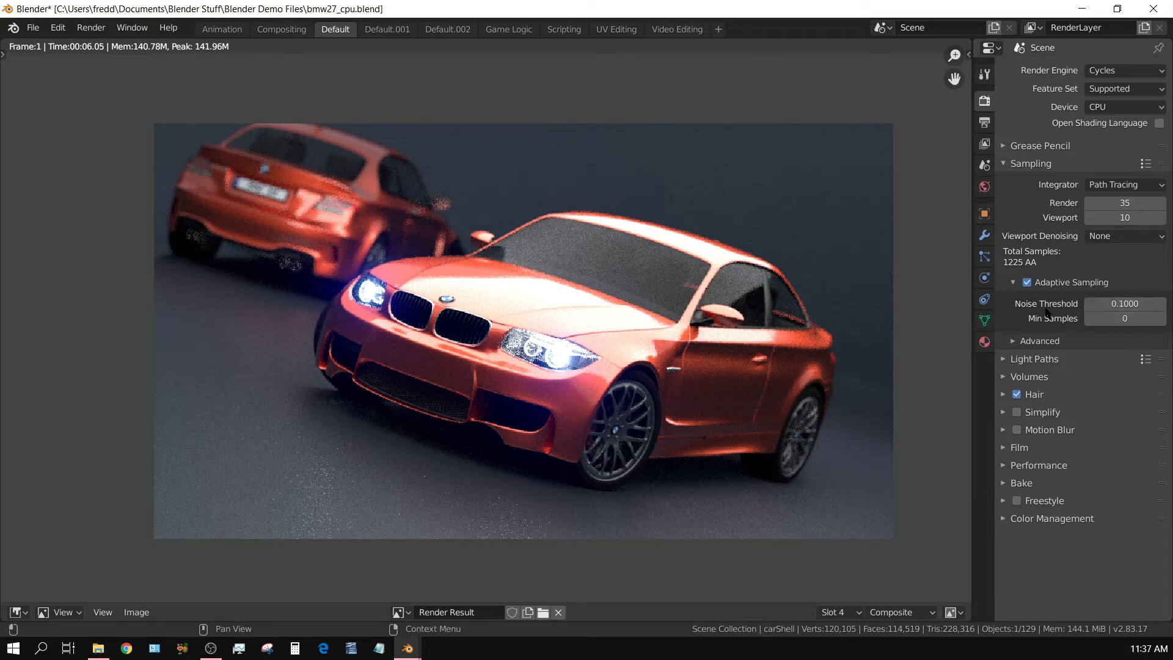
Set the adaptive sampling Noise Threshold to 0, start rendering the still image, and cancel that render
{"action": "left_click", "coordinate": [1146, 307]}
{"action": "type", "text": "0"}
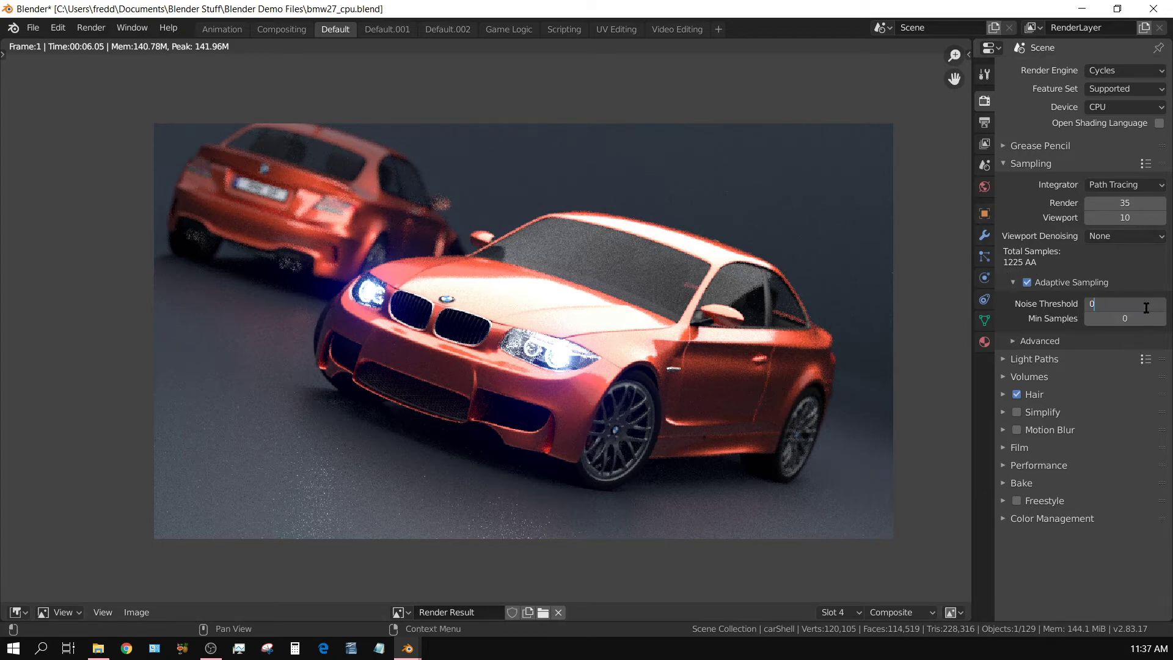
{"action": "key", "text": "Return"}
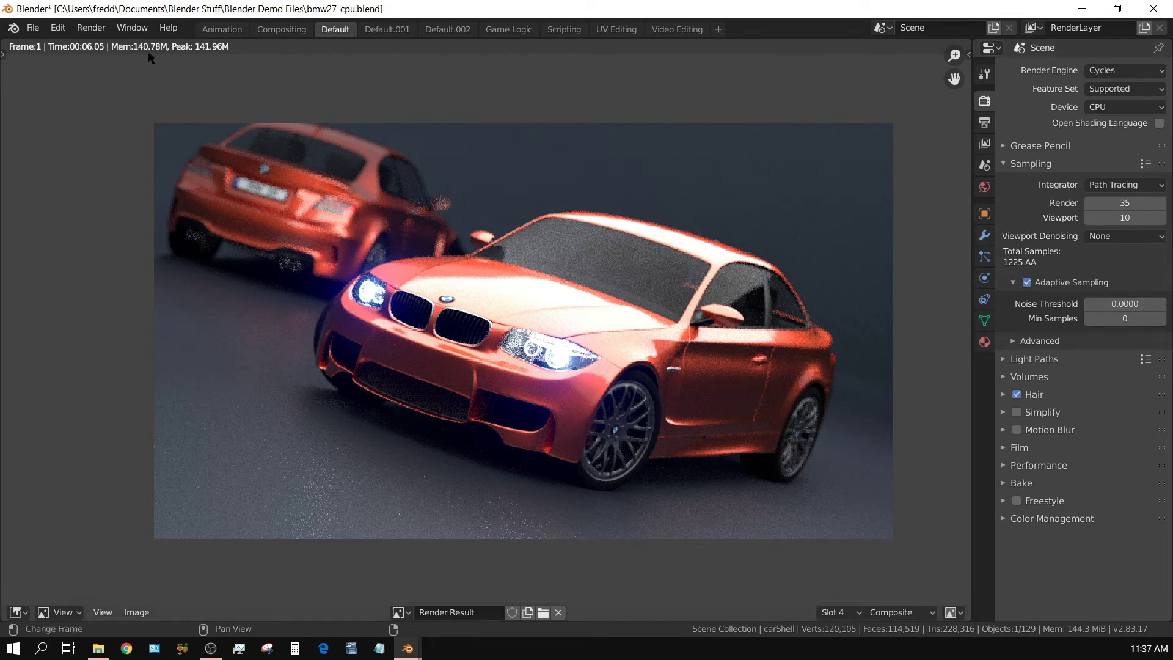
{"action": "left_click", "coordinate": [89, 32]}
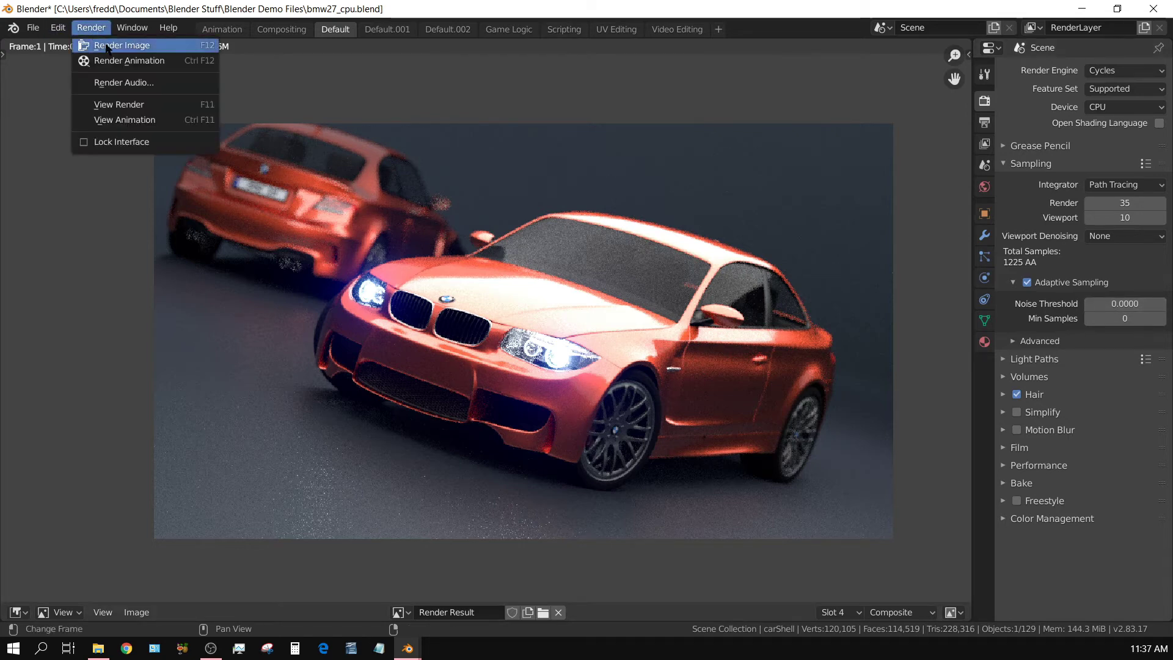
{"action": "left_click", "coordinate": [105, 44]}
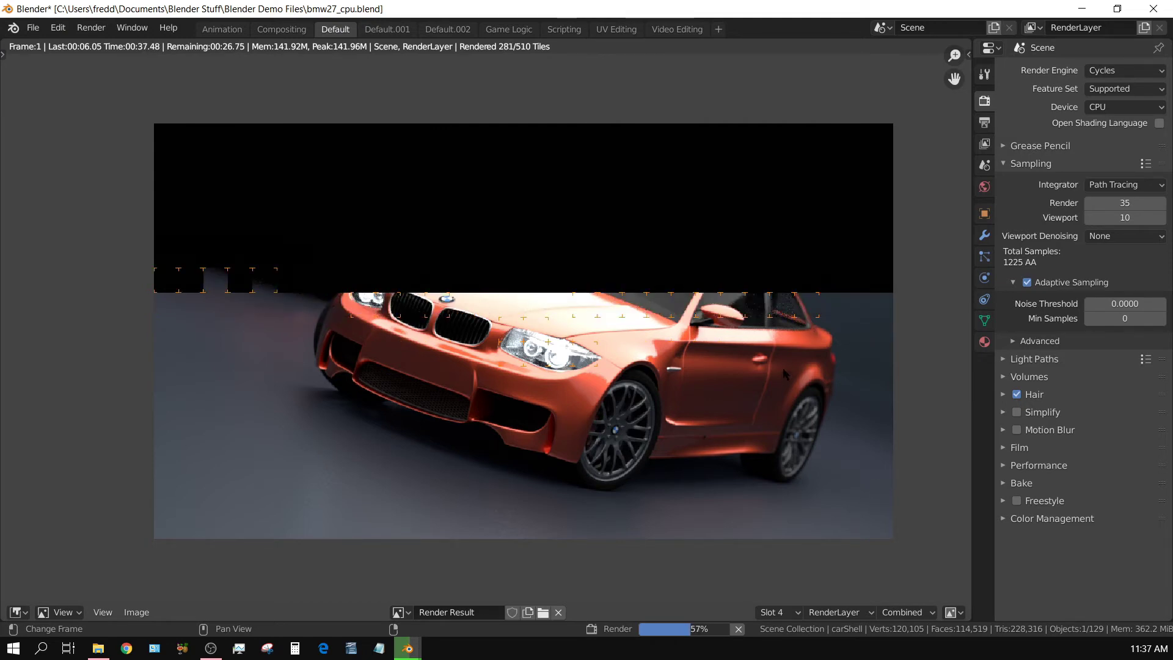
{"action": "key", "text": "Escape"}
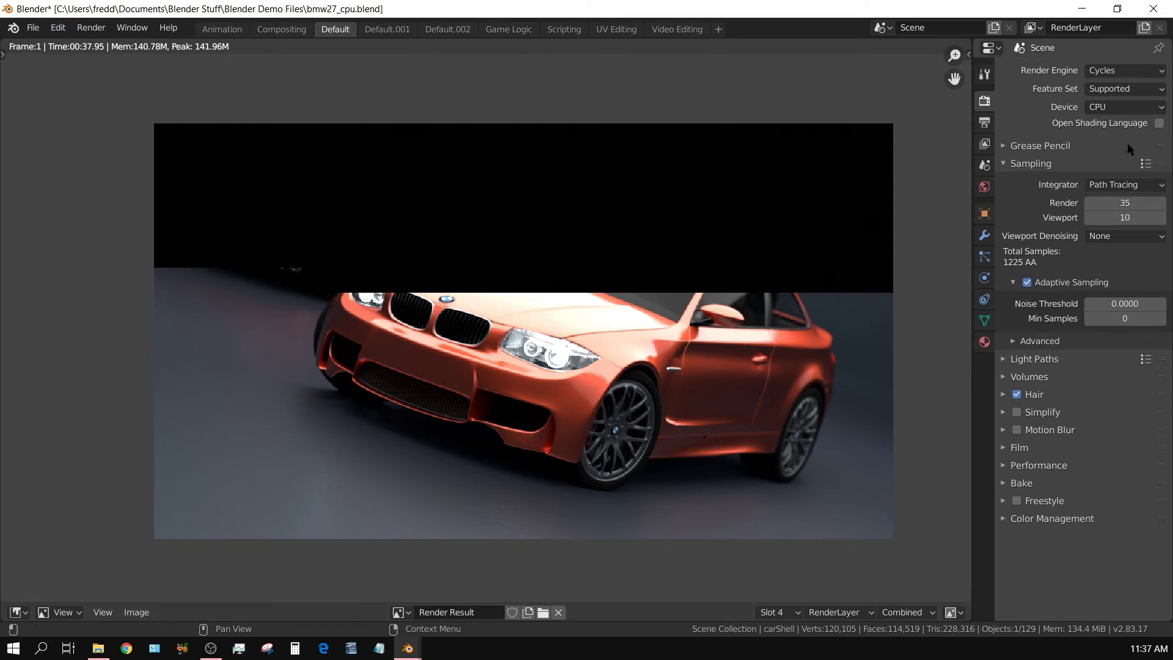
Change the Cycles render device to GPU Compute and open the Preferences
{"action": "left_click", "coordinate": [1150, 110]}
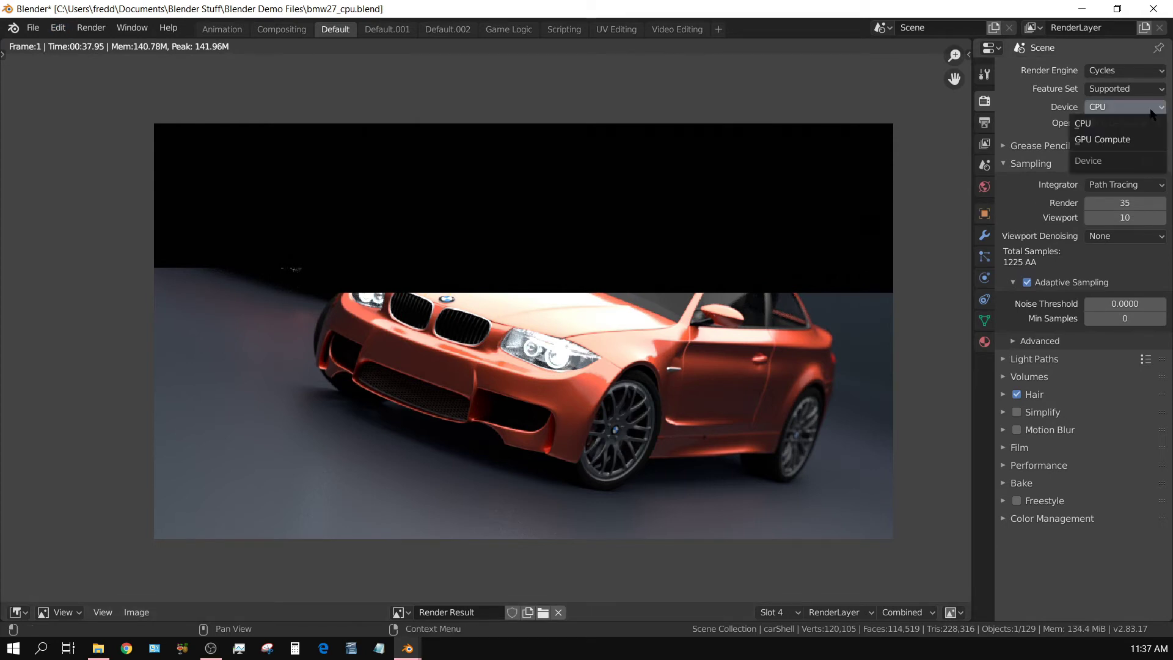
{"action": "left_click", "coordinate": [1115, 140]}
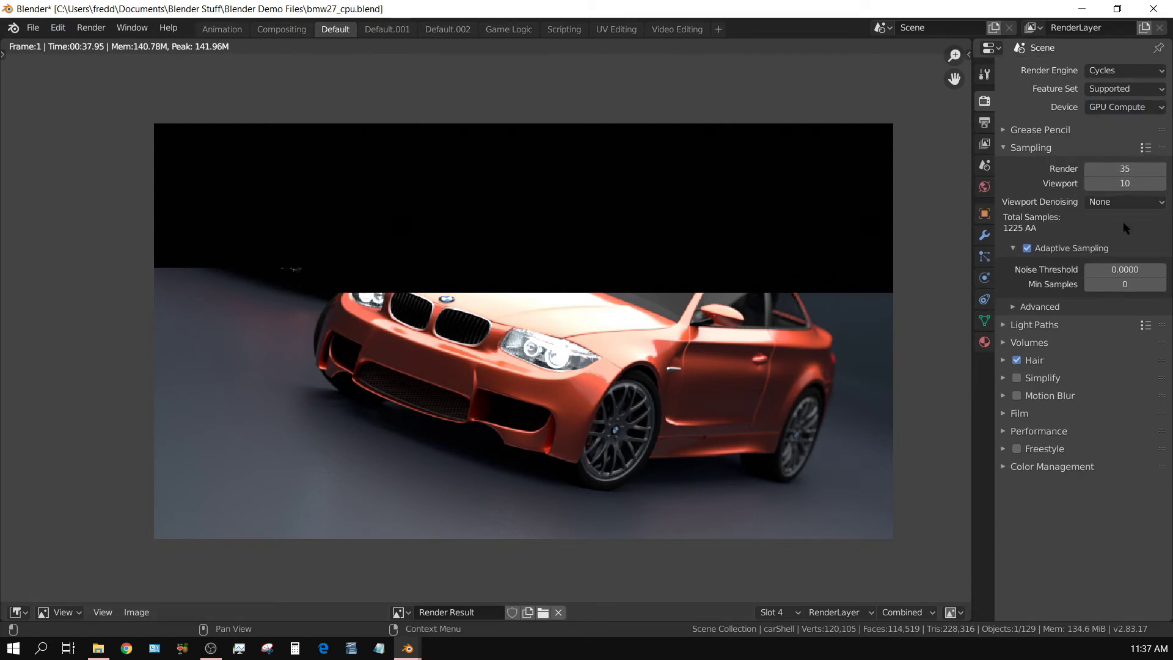
{"action": "left_click", "coordinate": [58, 28]}
{"action": "left_click", "coordinate": [115, 247]}
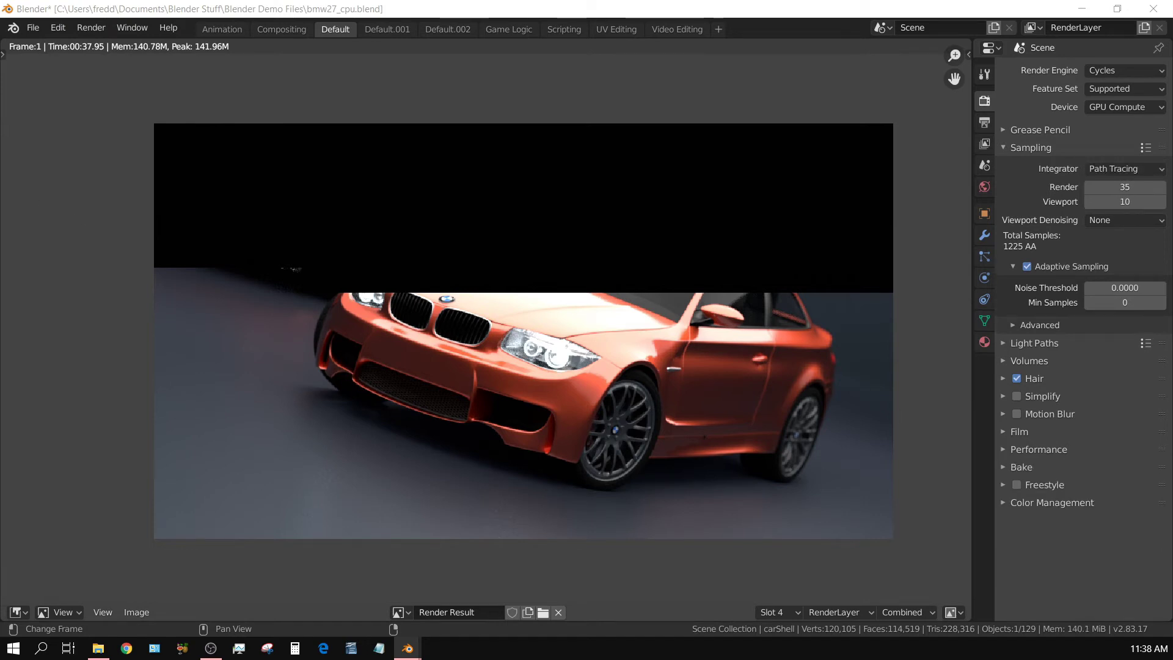
Turn off Adaptive Sampling and render the still image into Slot 4
{"action": "left_click", "coordinate": [1027, 267]}
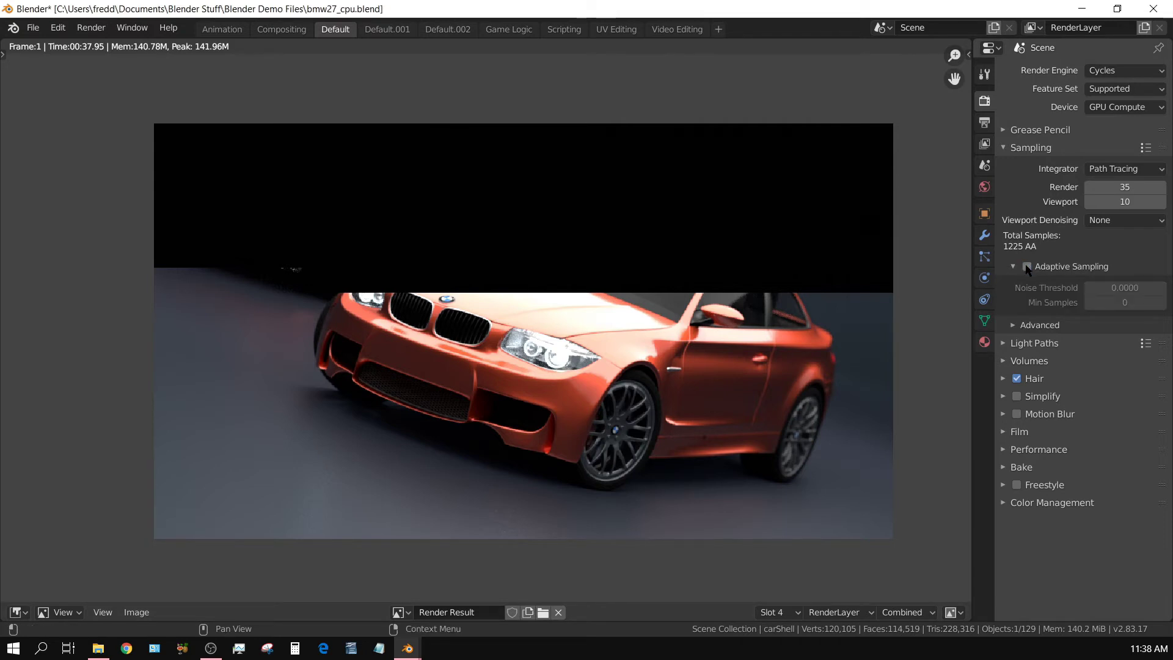
{"action": "left_click", "coordinate": [91, 27]}
{"action": "left_click", "coordinate": [108, 43]}
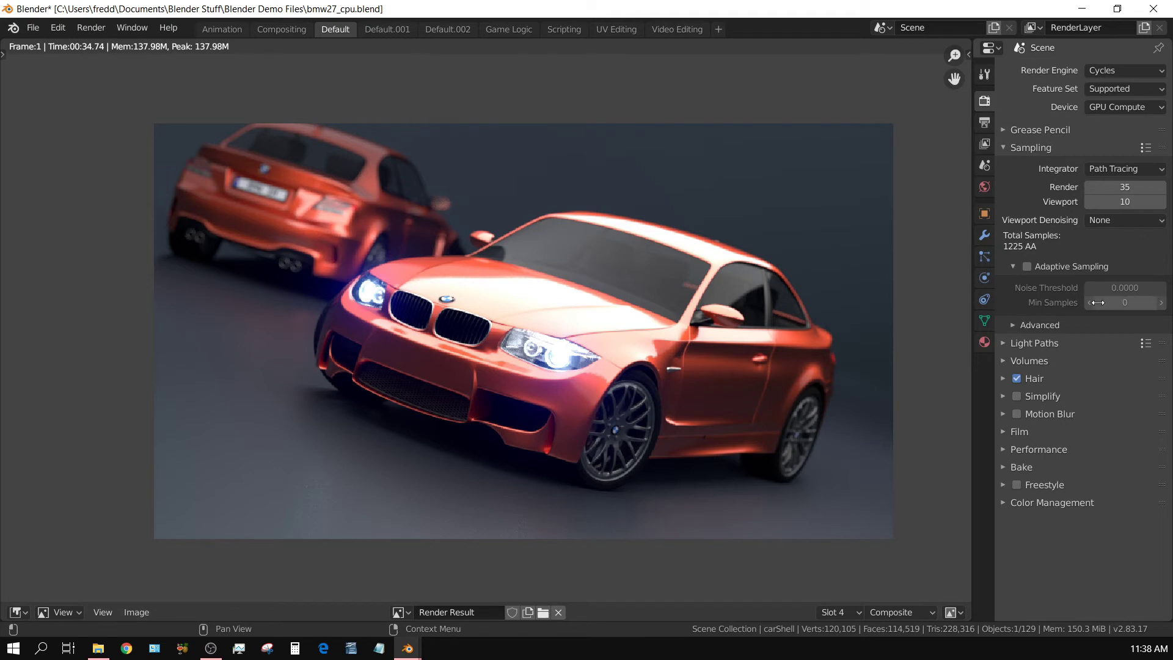
Turn Adaptive Sampling back on, switch the render result to Slot 5, and render the still image
{"action": "left_click", "coordinate": [1027, 267]}
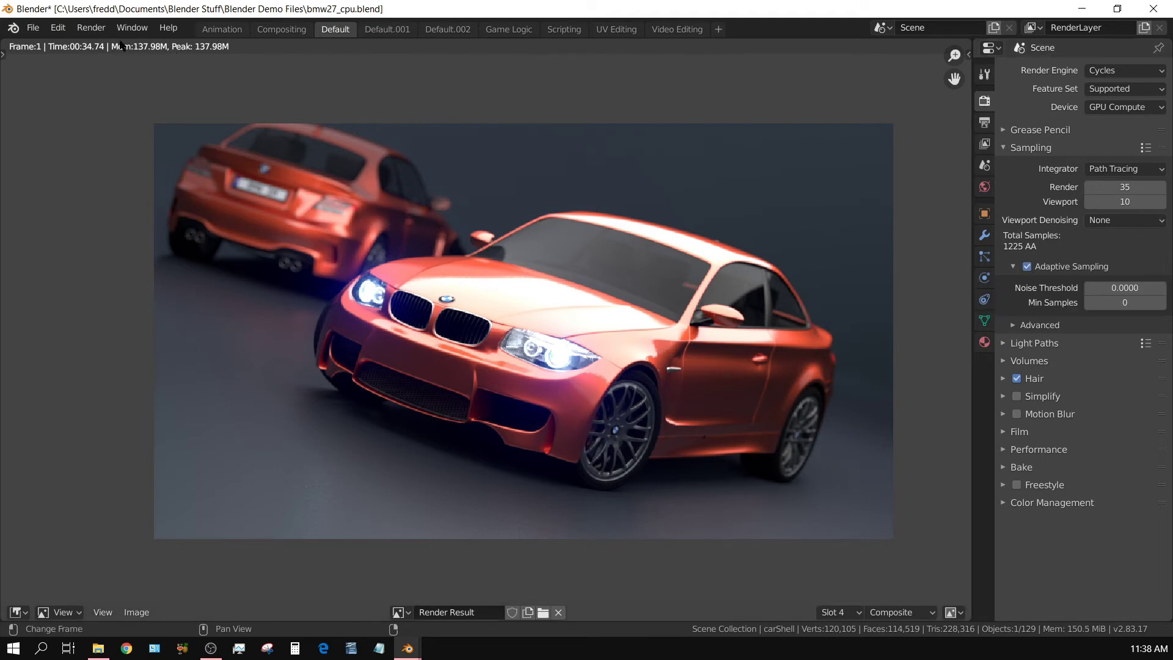
{"action": "left_click", "coordinate": [854, 612]}
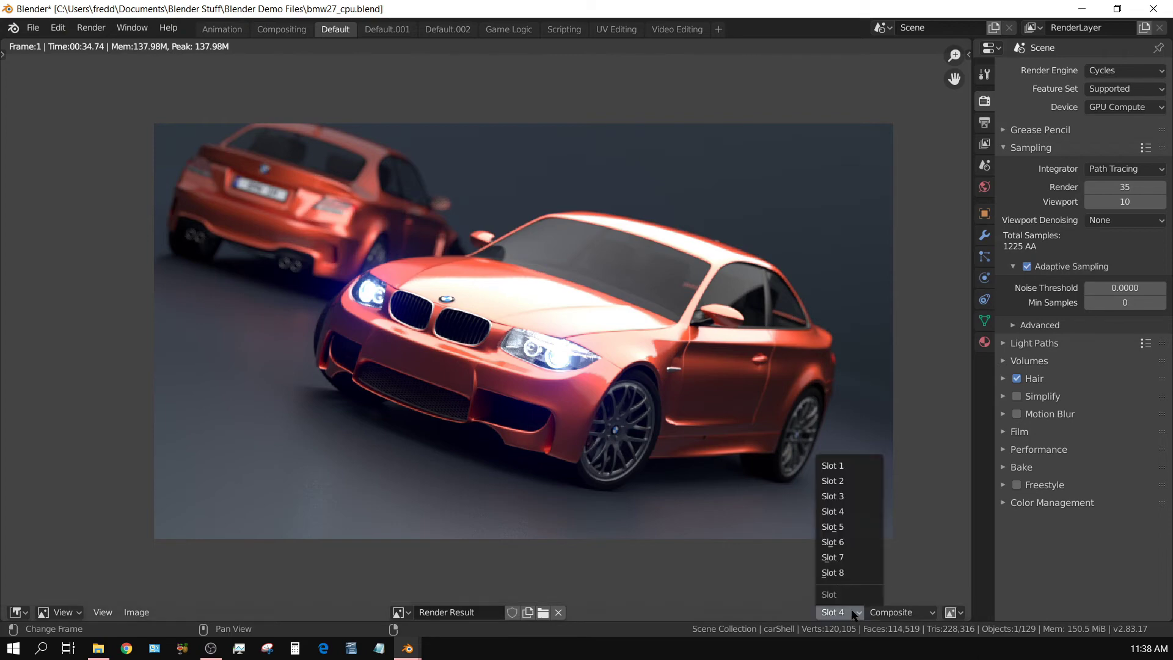
{"action": "left_click", "coordinate": [851, 526]}
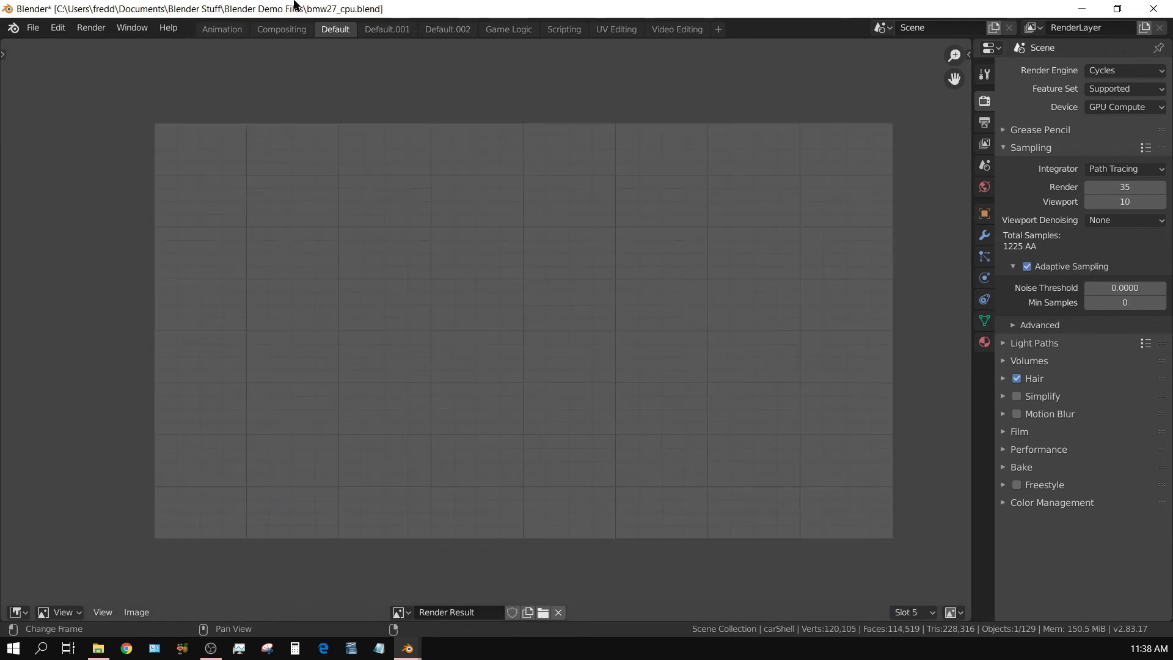
{"action": "left_click", "coordinate": [91, 27]}
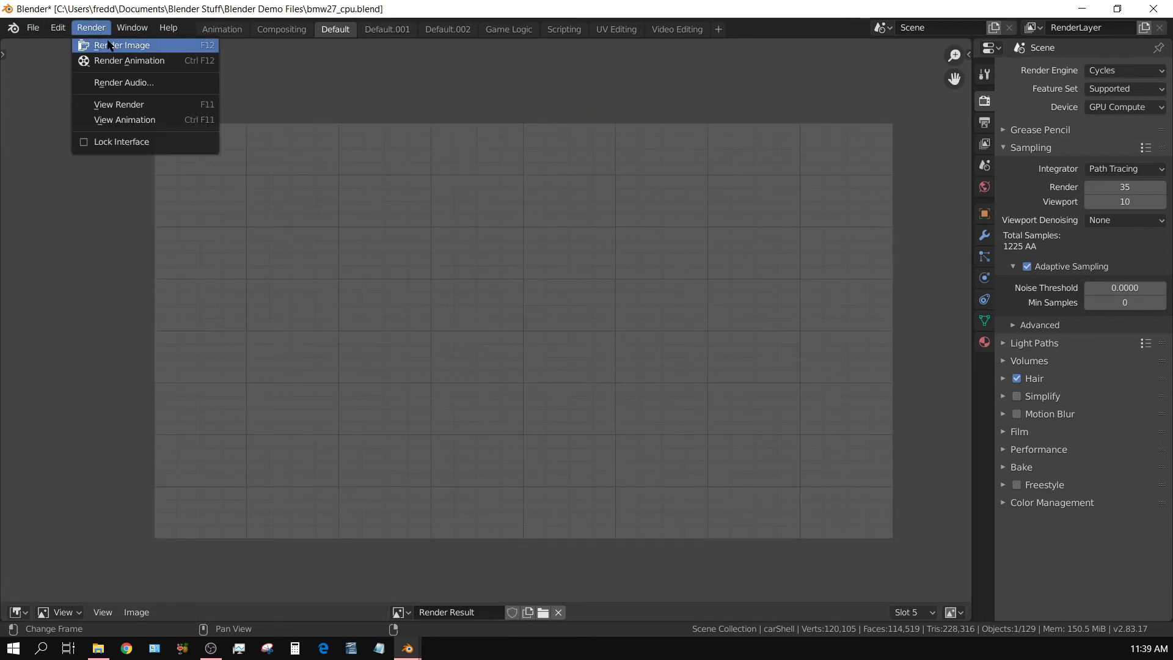
{"action": "left_click", "coordinate": [109, 45]}
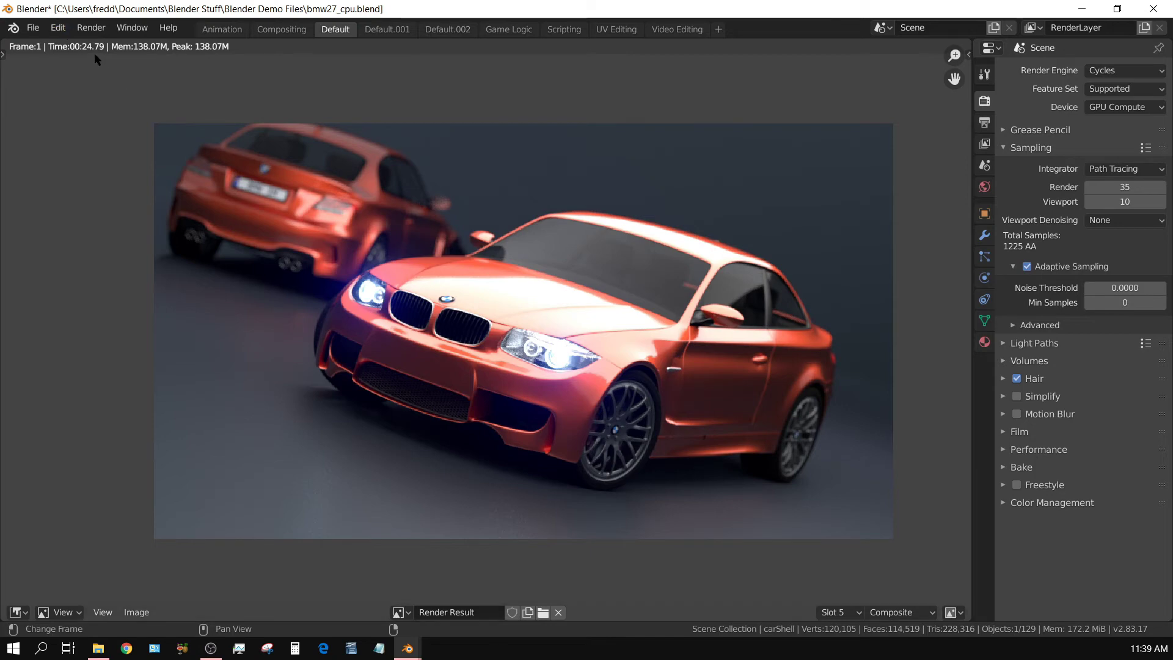
Compare the Slot 4 and Slot 5 renders, examining noise on the ground around the front wheel
{"action": "left_click", "coordinate": [857, 612]}
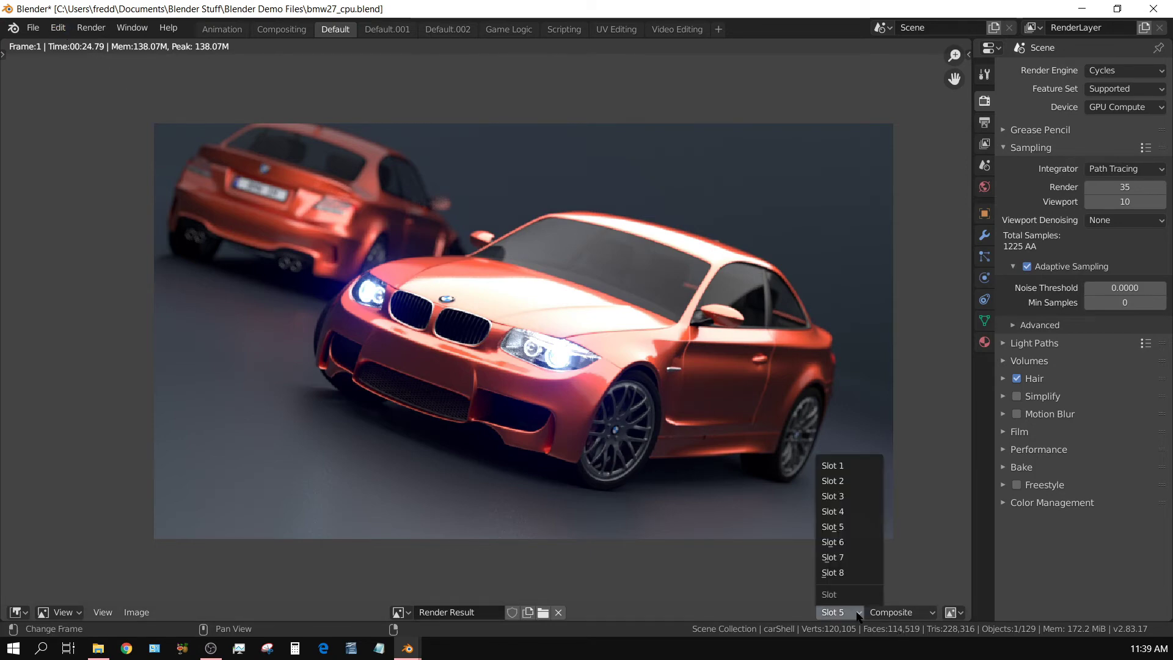
{"action": "left_click", "coordinate": [847, 513]}
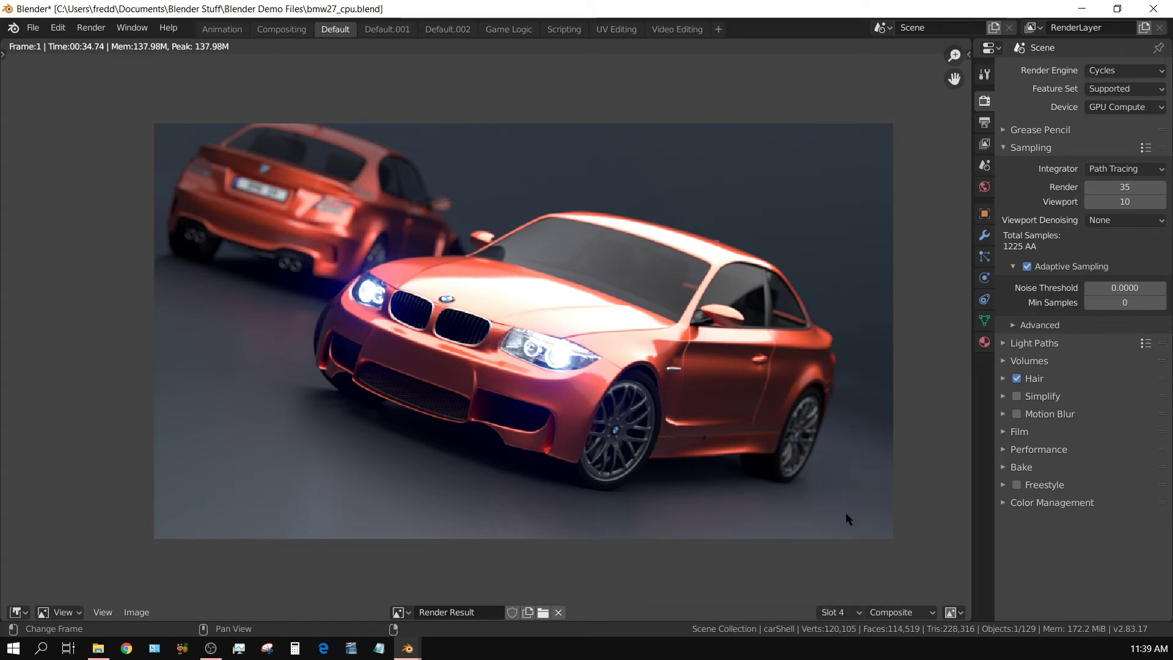
{"action": "scroll", "coordinate": [752, 504], "scroll_direction": "up", "scroll_amount": 2}
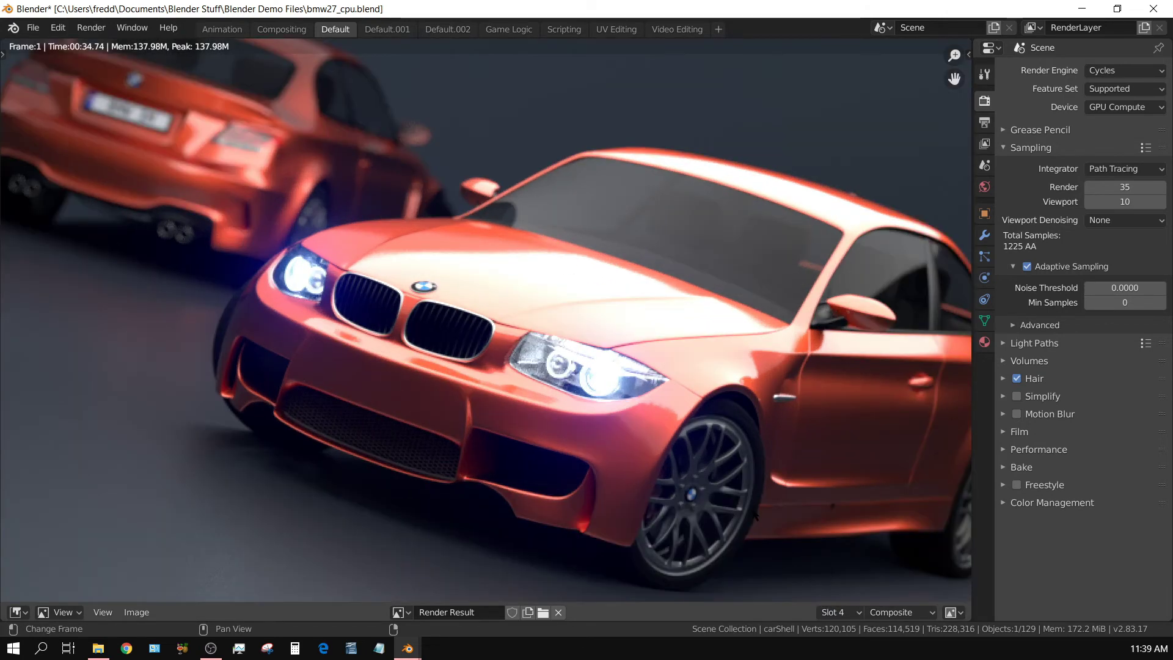
{"action": "scroll", "coordinate": [765, 481], "scroll_direction": "up", "scroll_amount": 4}
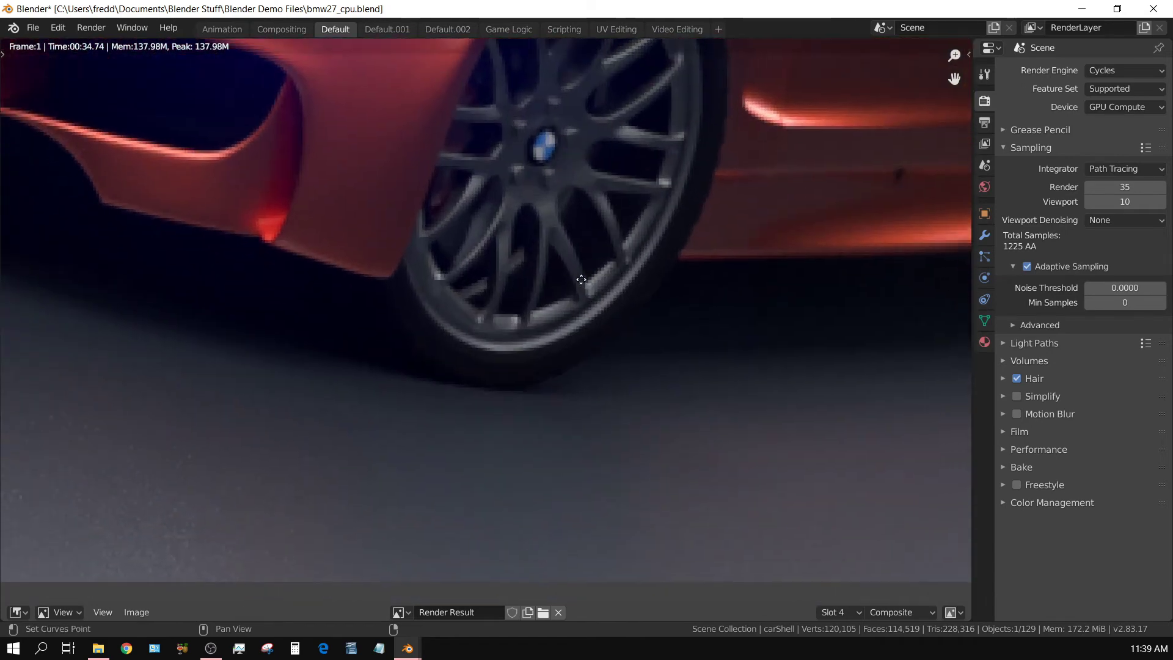
{"action": "middle_click_drag", "start_coordinate": [581, 279], "coordinate": [535, 205]}
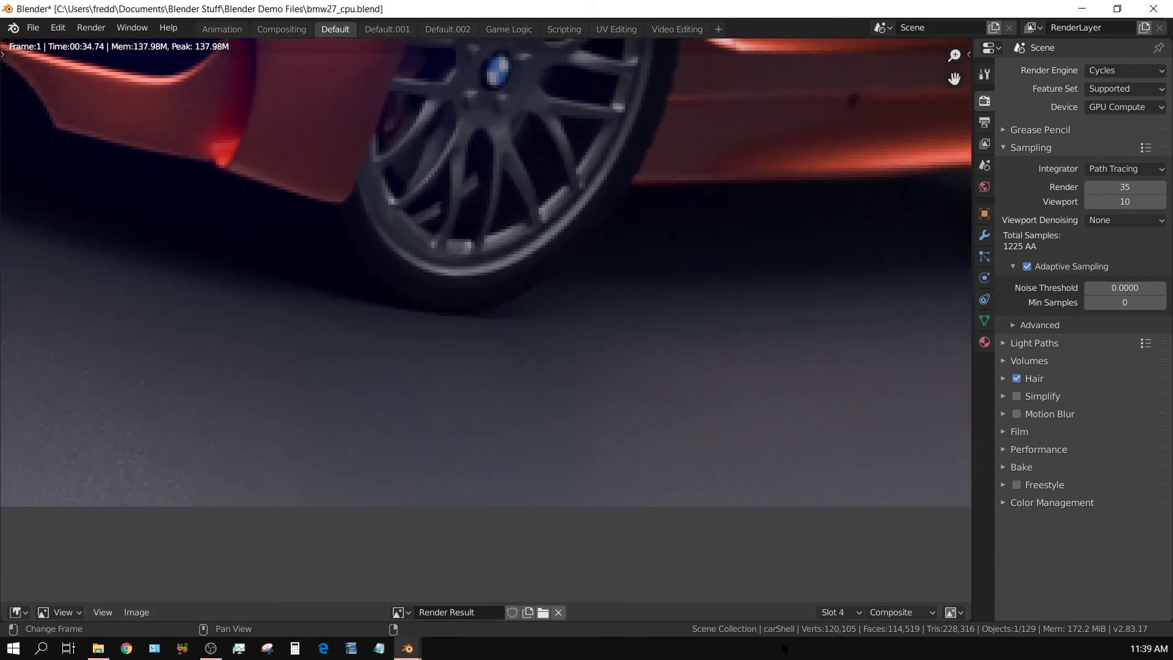
{"action": "left_click", "coordinate": [850, 613]}
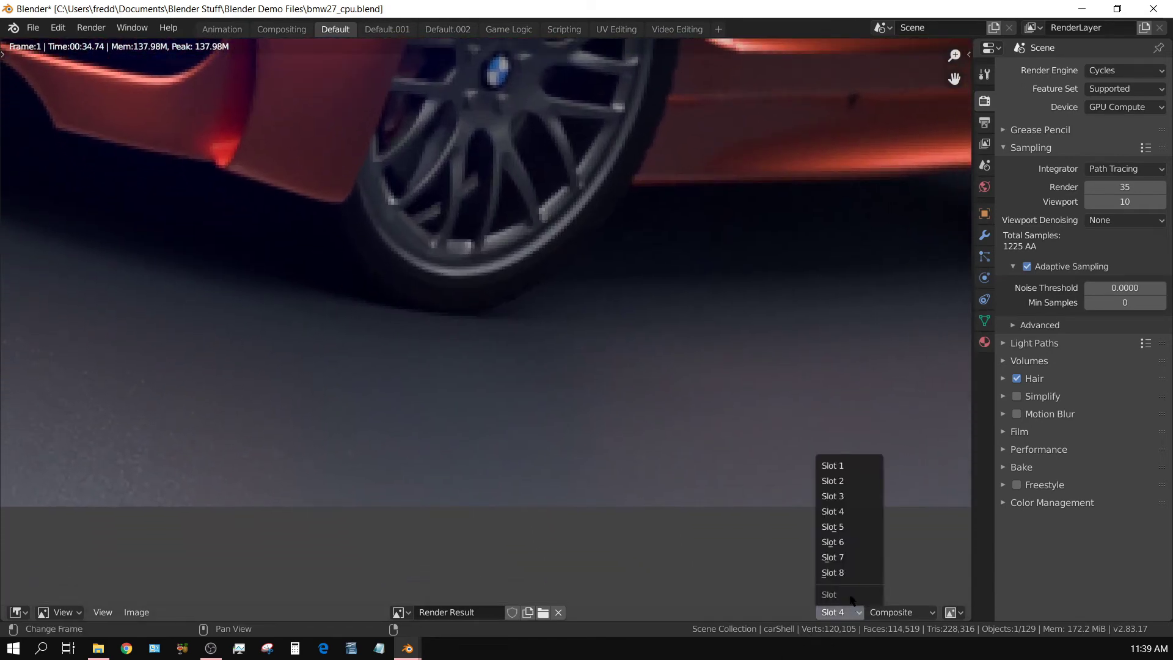
{"action": "left_click", "coordinate": [849, 527]}
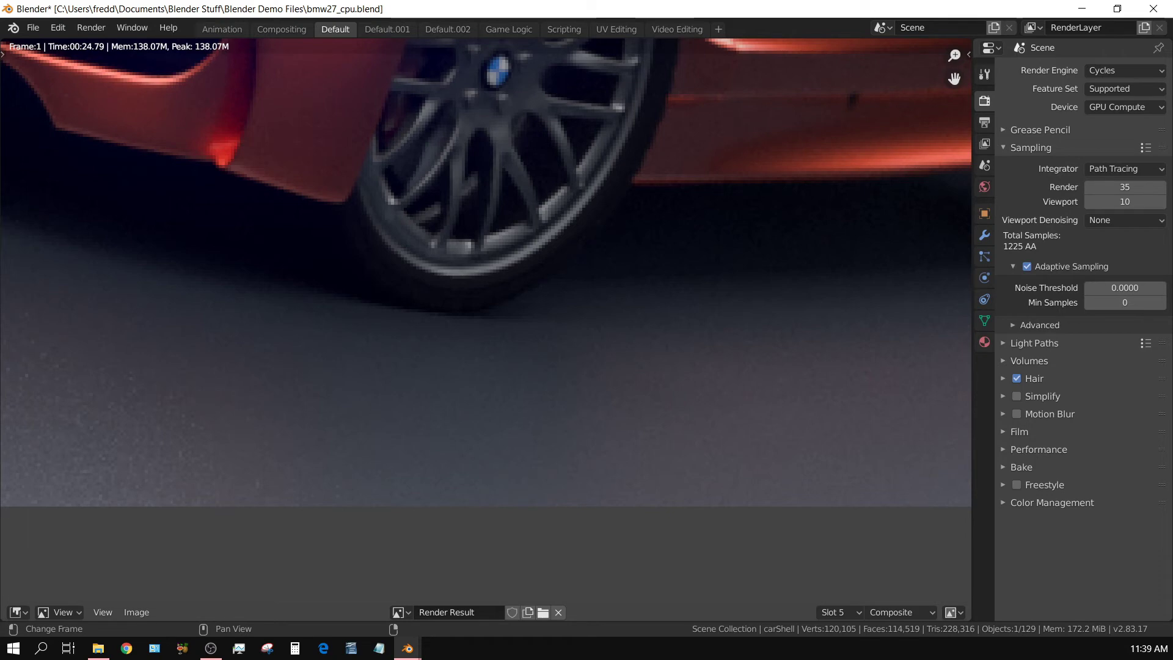
{"action": "scroll", "coordinate": [623, 357], "scroll_direction": "down", "scroll_amount": 5}
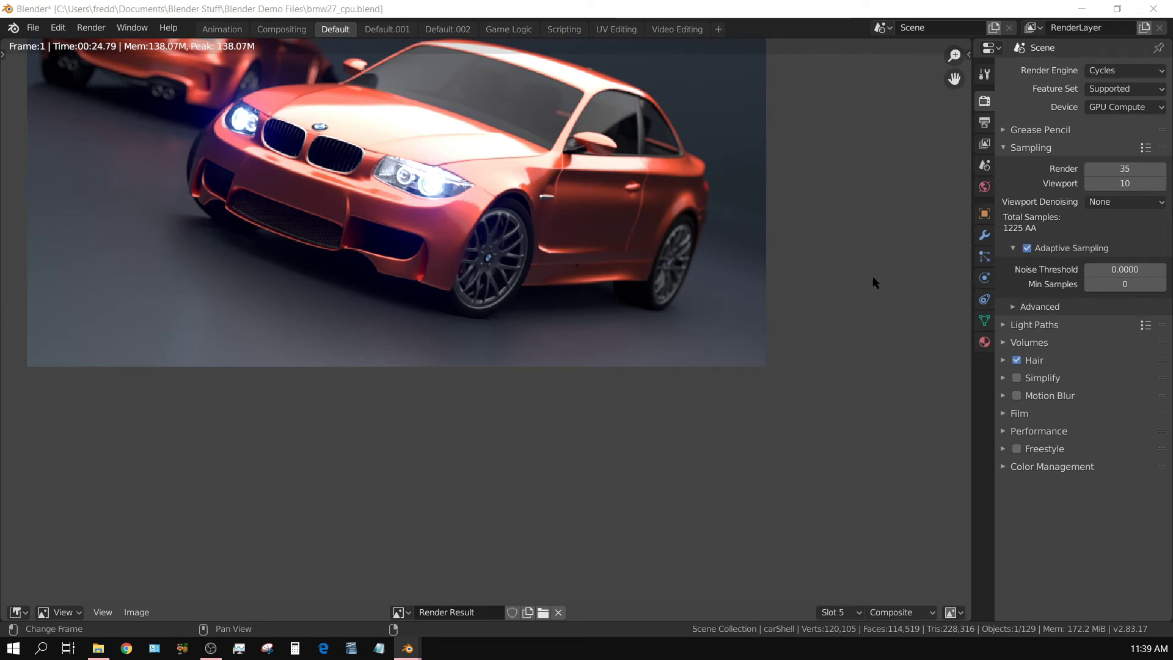
{"action": "middle_click_drag", "start_coordinate": [453, 223], "coordinate": [534, 378]}
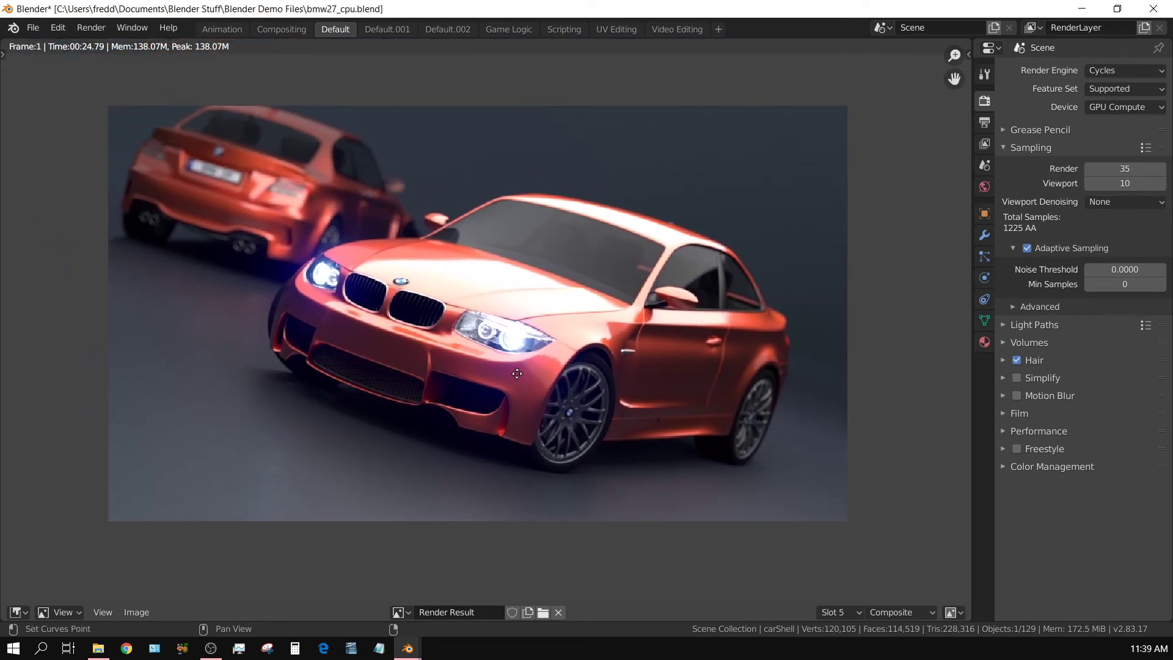
{"action": "scroll", "coordinate": [596, 431], "scroll_direction": "up", "scroll_amount": 1}
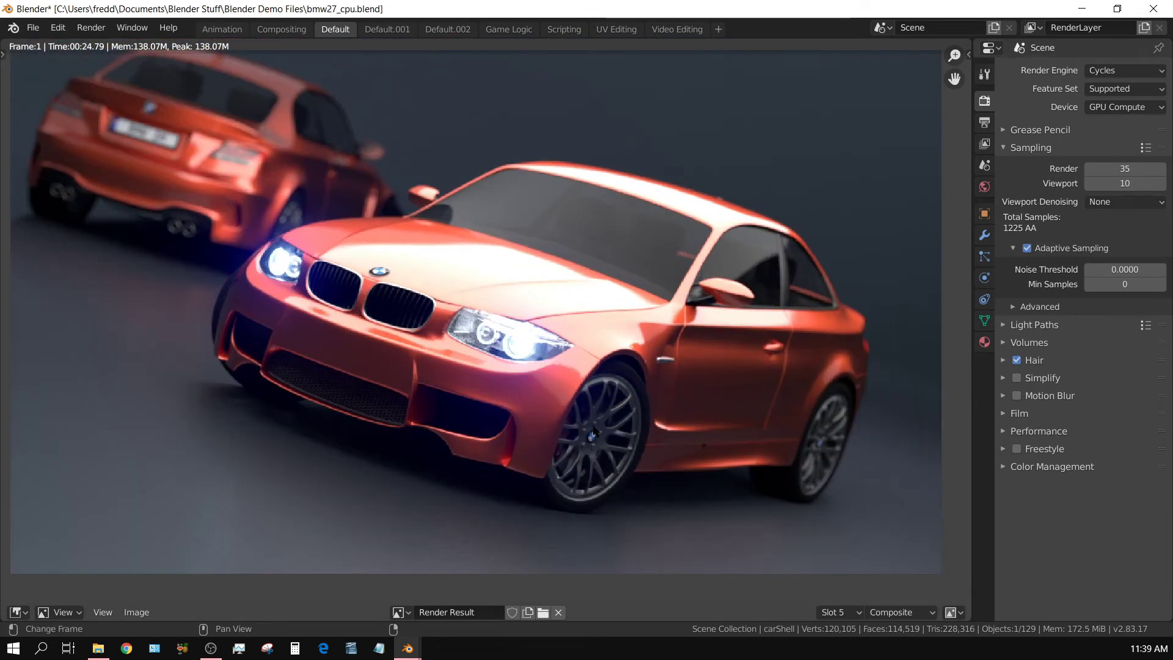
{"action": "scroll", "coordinate": [596, 431], "scroll_direction": "down", "scroll_amount": 1}
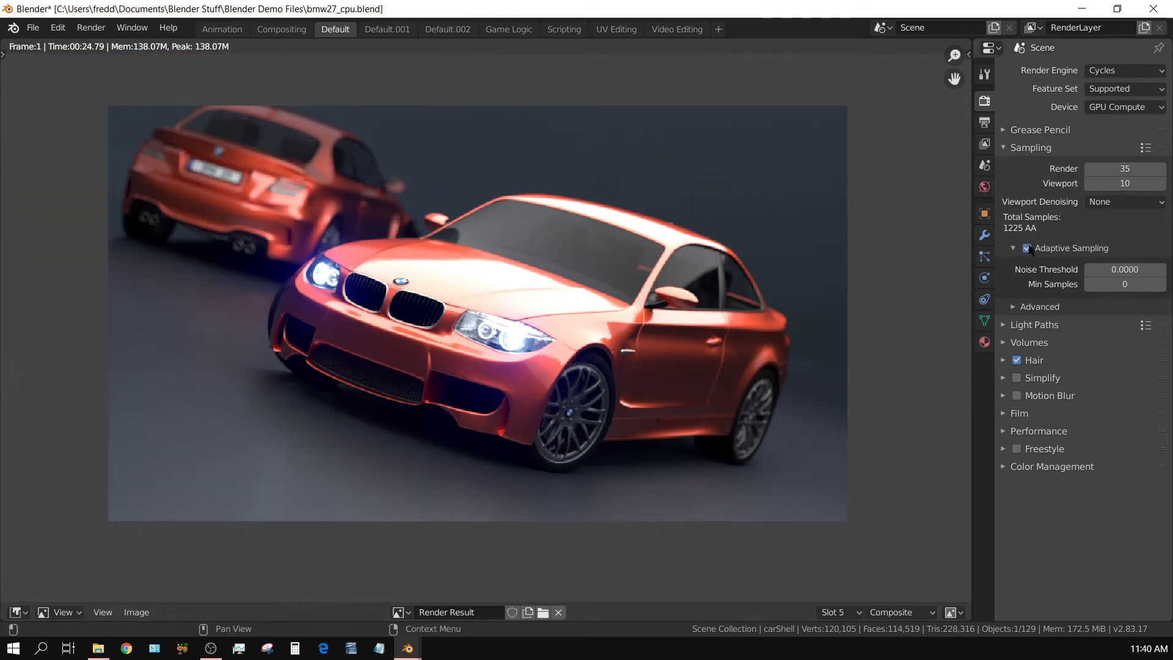
Switch the render result to Slot 1, turn off Adaptive Sampling, and render the still image on the GPU
{"action": "left_click", "coordinate": [854, 613]}
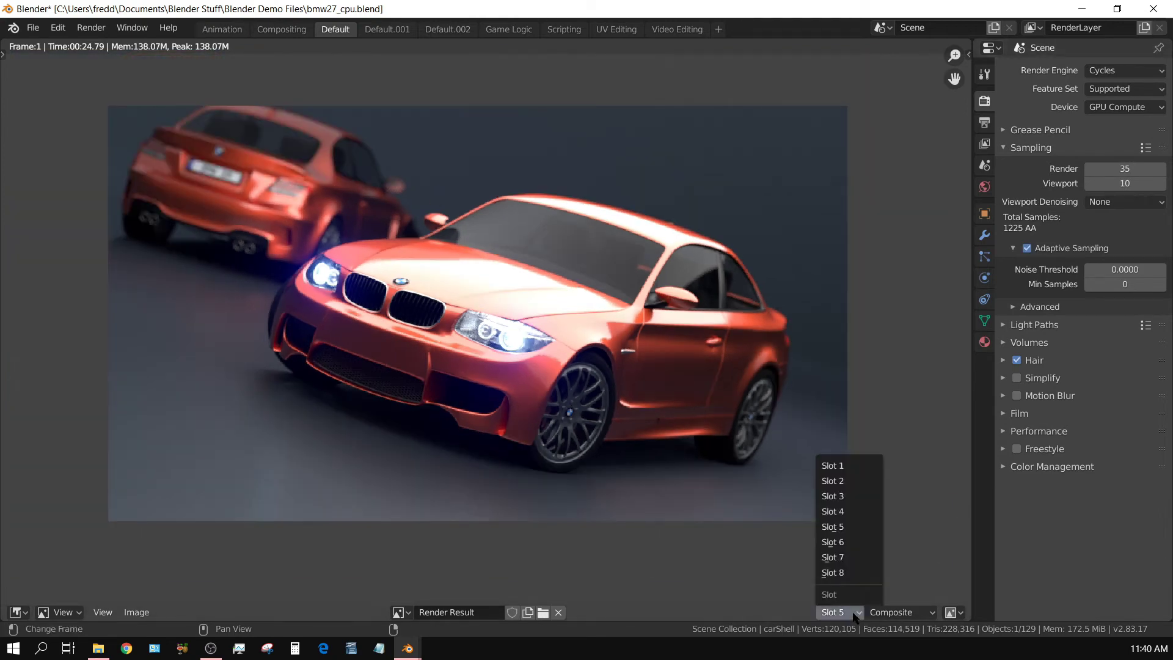
{"action": "left_click", "coordinate": [834, 465]}
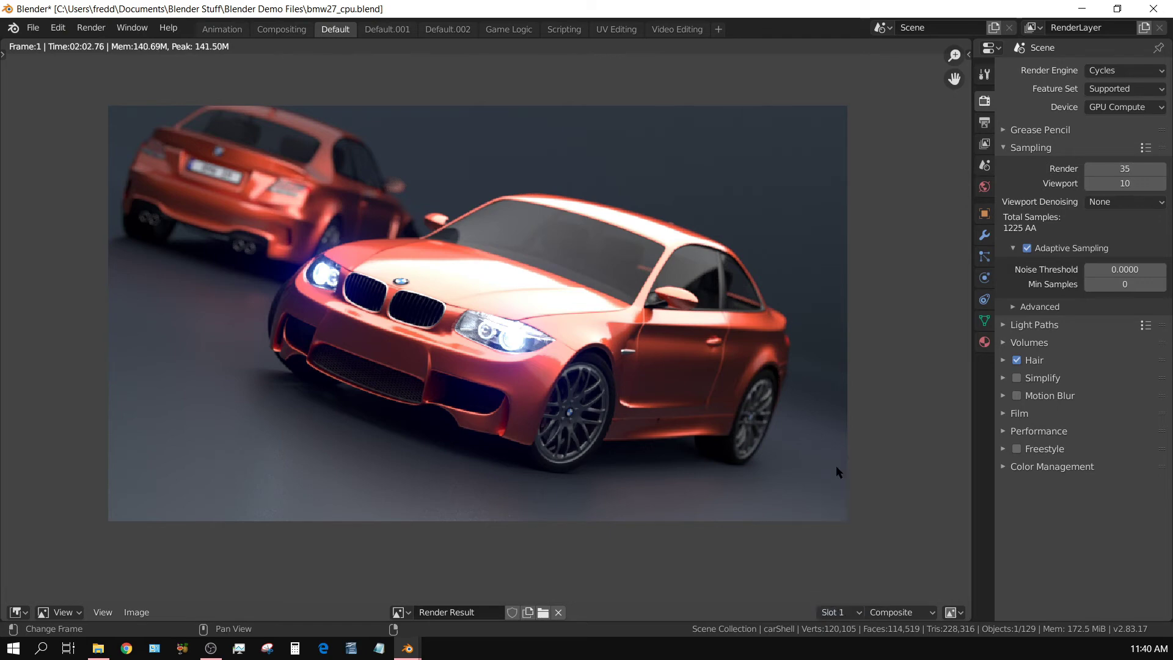
{"action": "left_click", "coordinate": [1026, 250]}
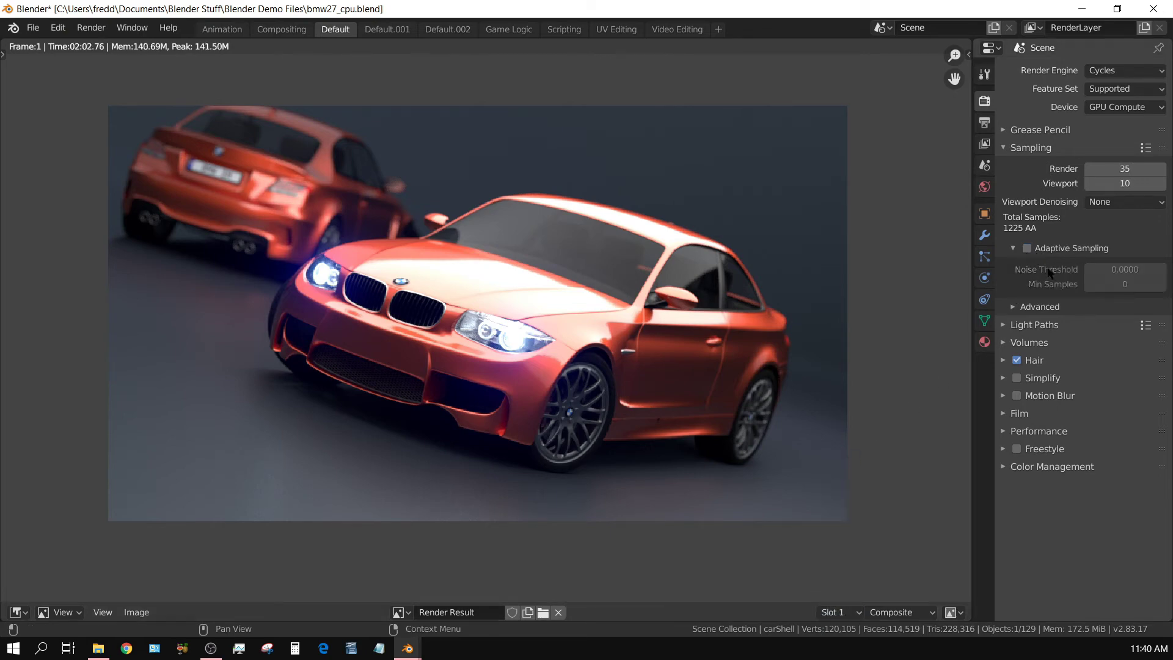
{"action": "left_click", "coordinate": [91, 28]}
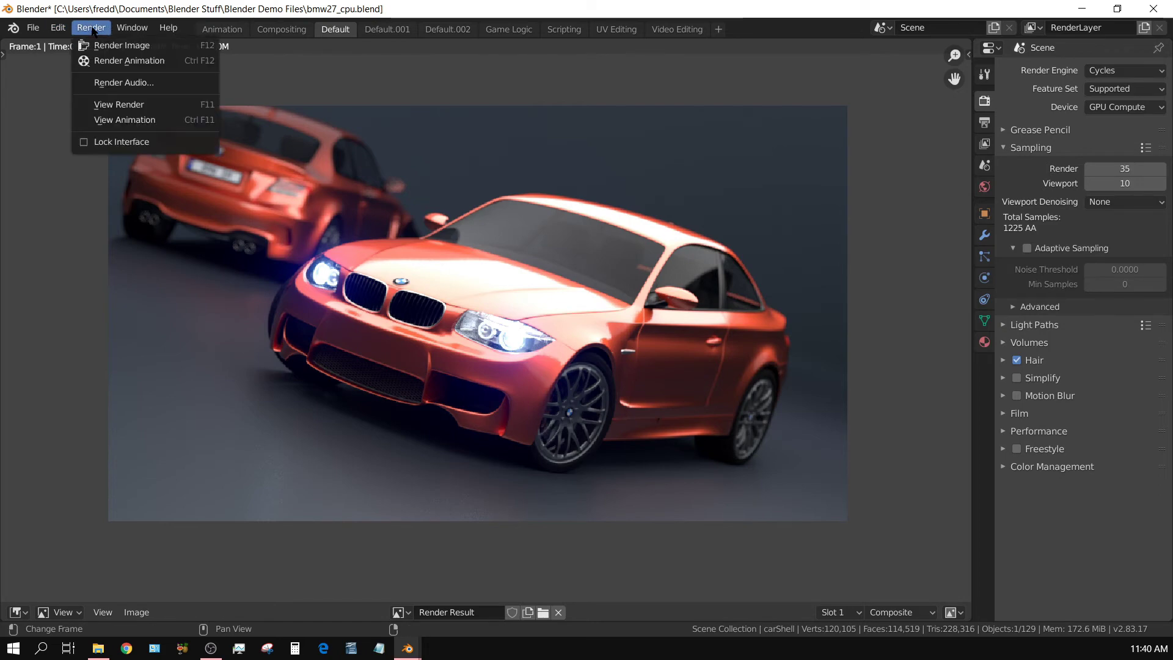
{"action": "left_click", "coordinate": [110, 42]}
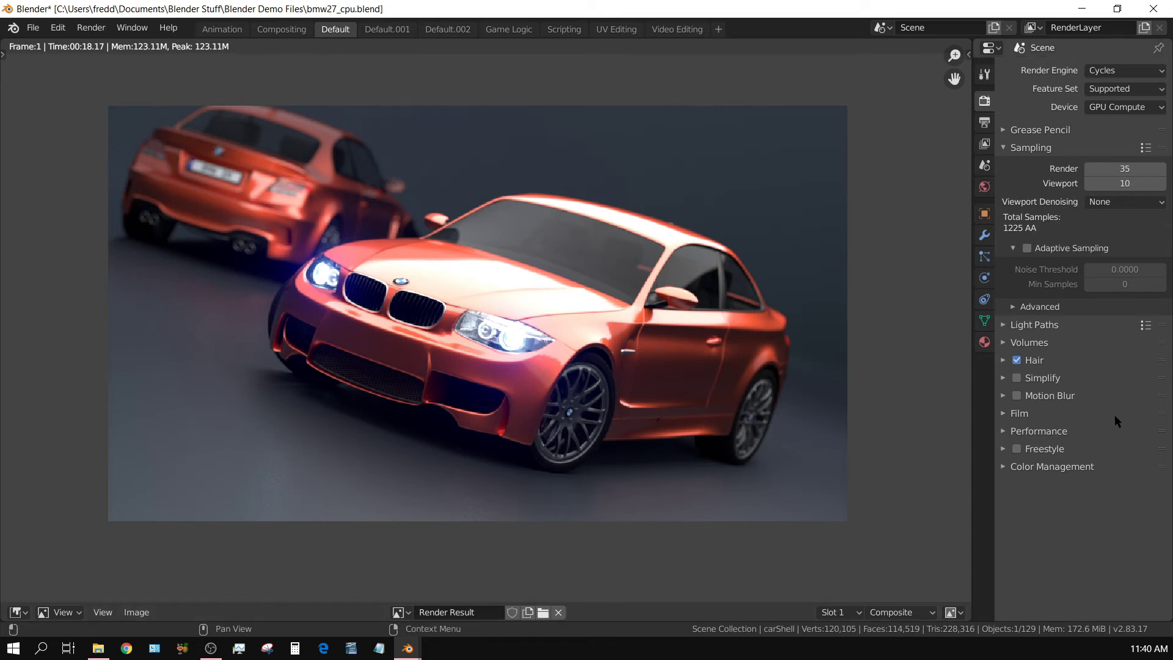
Turn on Adaptive Sampling, switch the render result to Slot 2, and render the still image on the GPU
{"action": "left_click", "coordinate": [1027, 248]}
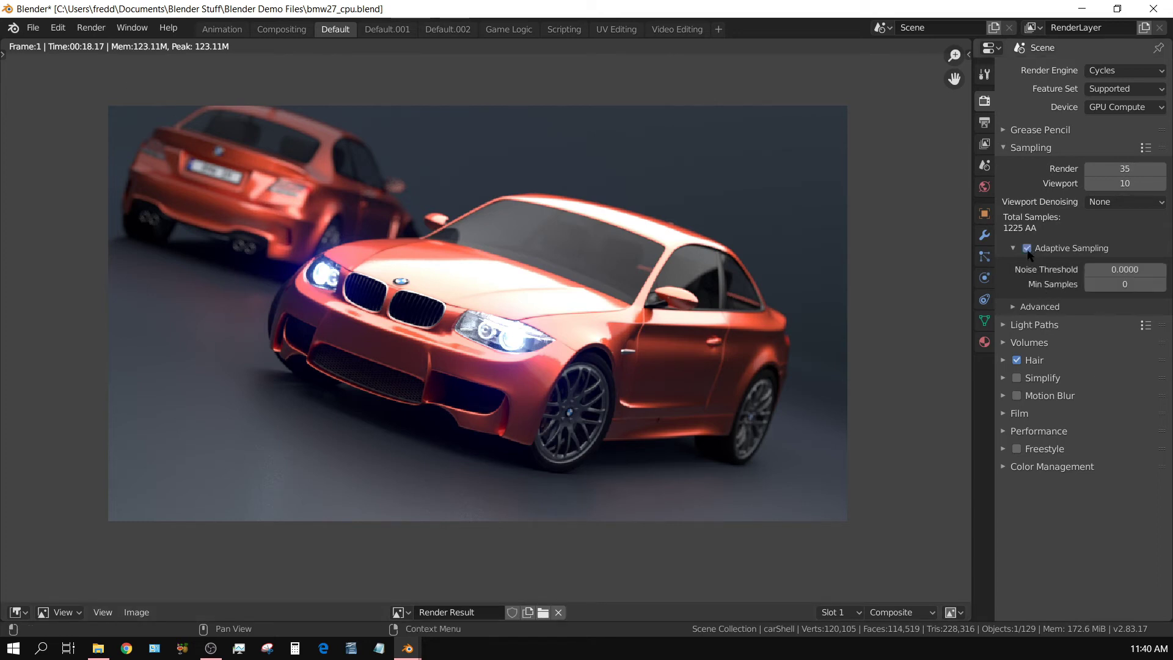
{"action": "left_click", "coordinate": [90, 33]}
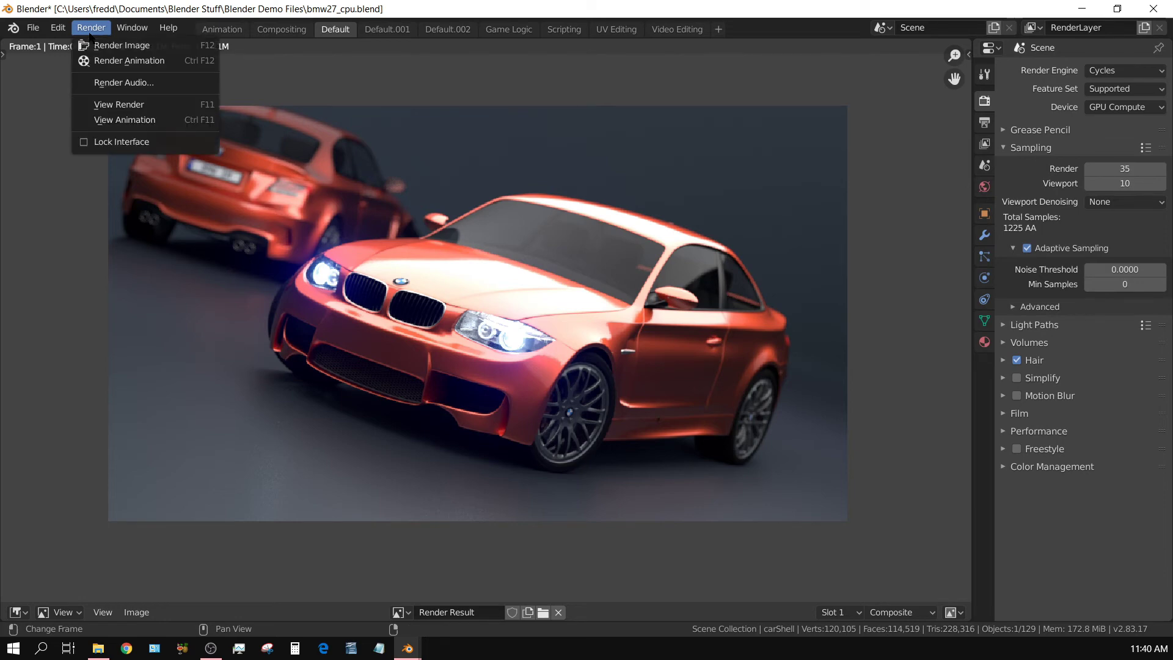
{"action": "left_click", "coordinate": [121, 47]}
{"action": "left_click", "coordinate": [858, 612]}
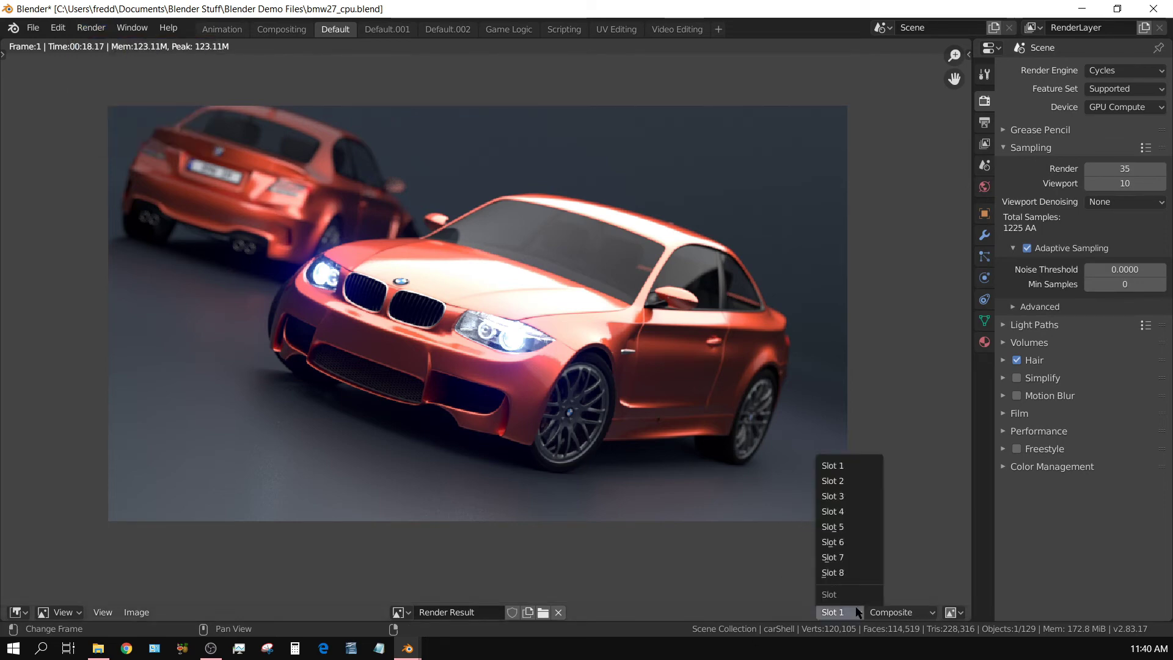
{"action": "left_click", "coordinate": [832, 481]}
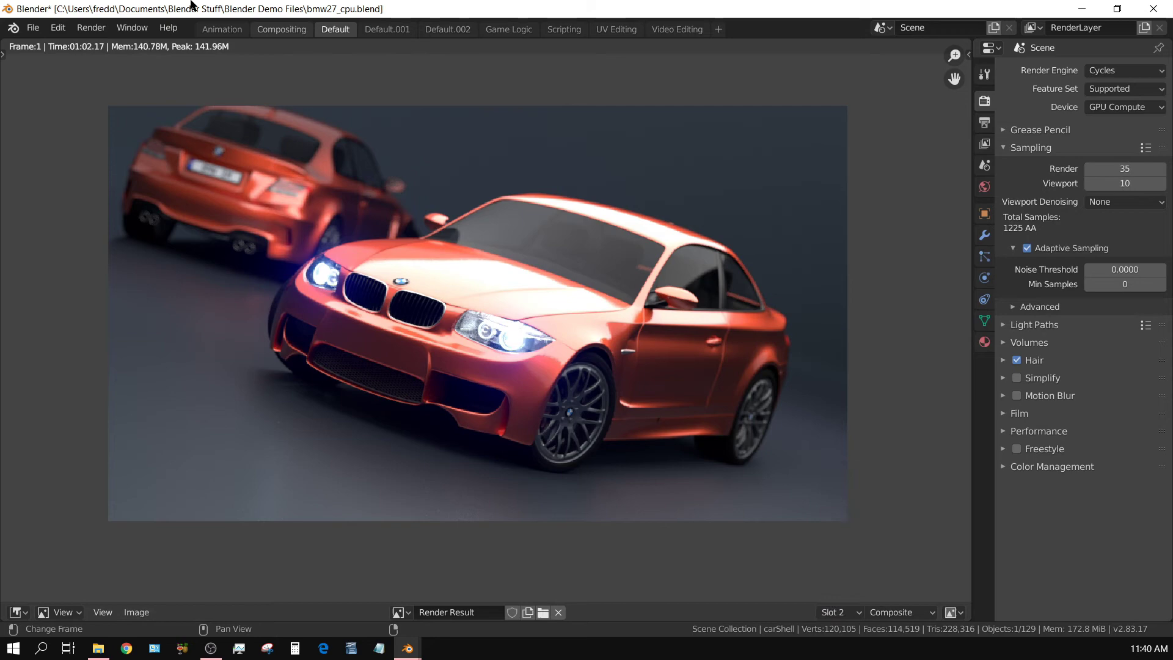
{"action": "left_click", "coordinate": [91, 28]}
{"action": "left_click", "coordinate": [105, 46]}
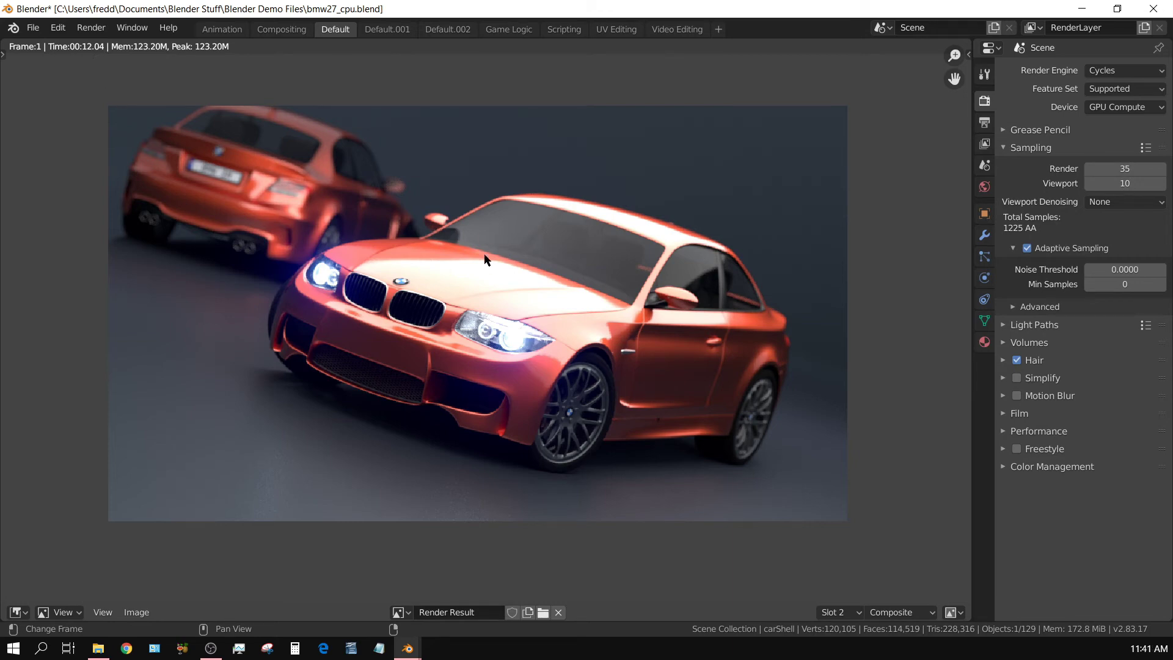
Compare the Slot 1 and Slot 2 renders, examining noise on the ground around the front wheel
{"action": "scroll", "coordinate": [778, 533], "scroll_direction": "up", "scroll_amount": 4}
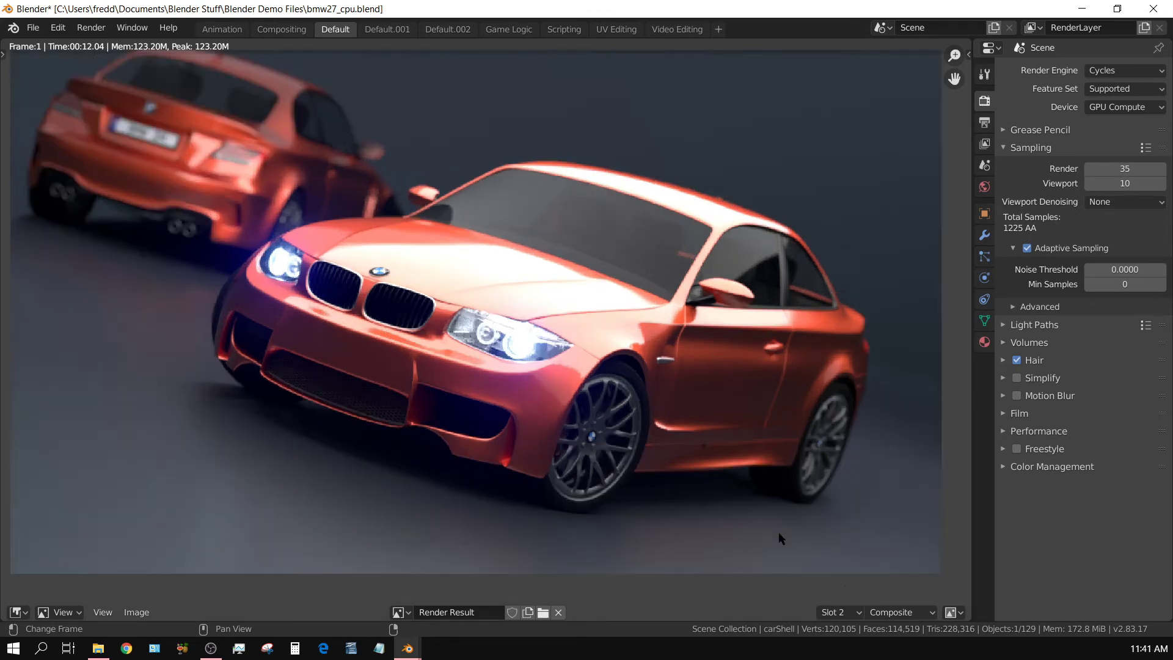
{"action": "scroll", "coordinate": [778, 543], "scroll_direction": "up", "scroll_amount": 4}
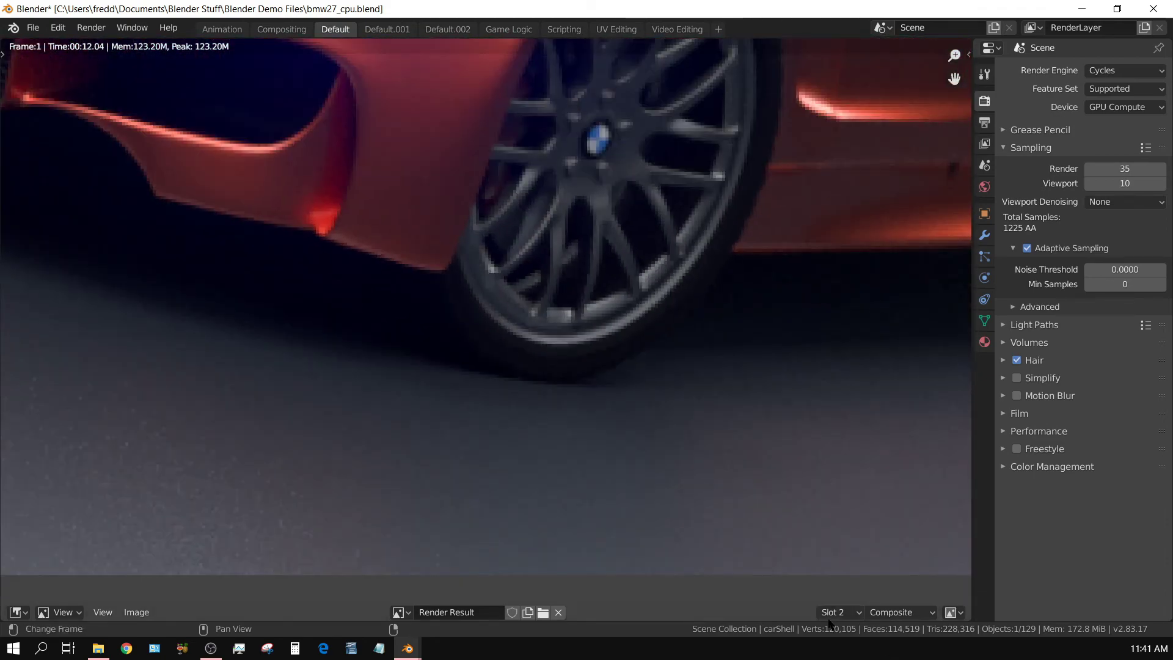
{"action": "left_click", "coordinate": [850, 617]}
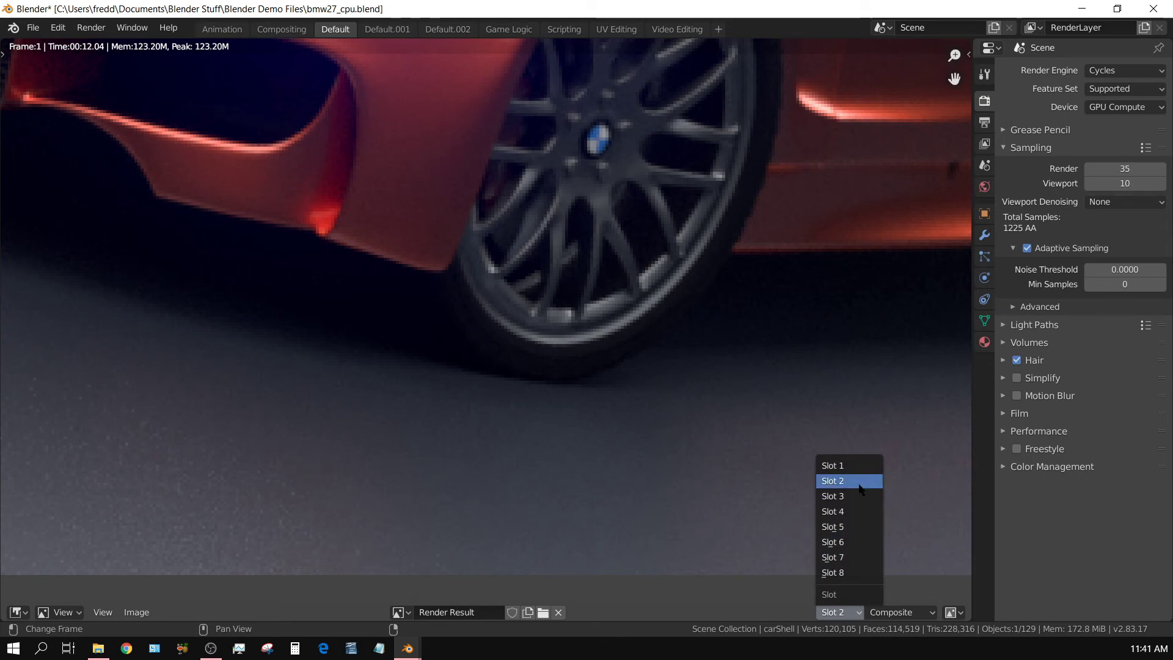
{"action": "left_click", "coordinate": [852, 464]}
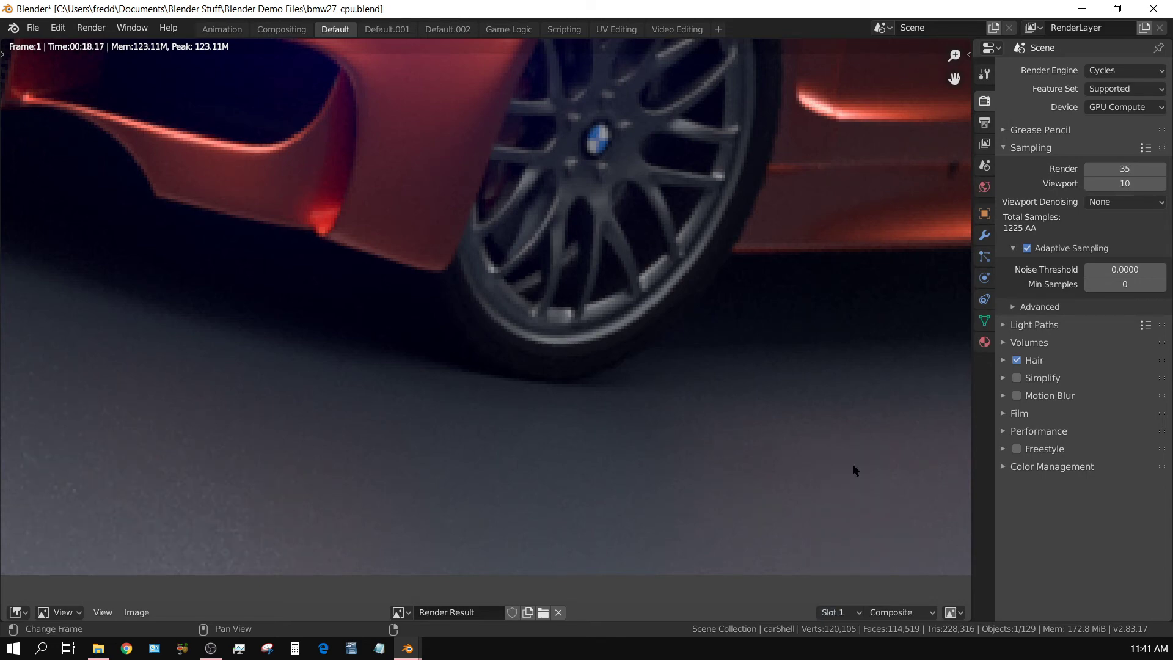
{"action": "left_click", "coordinate": [844, 612]}
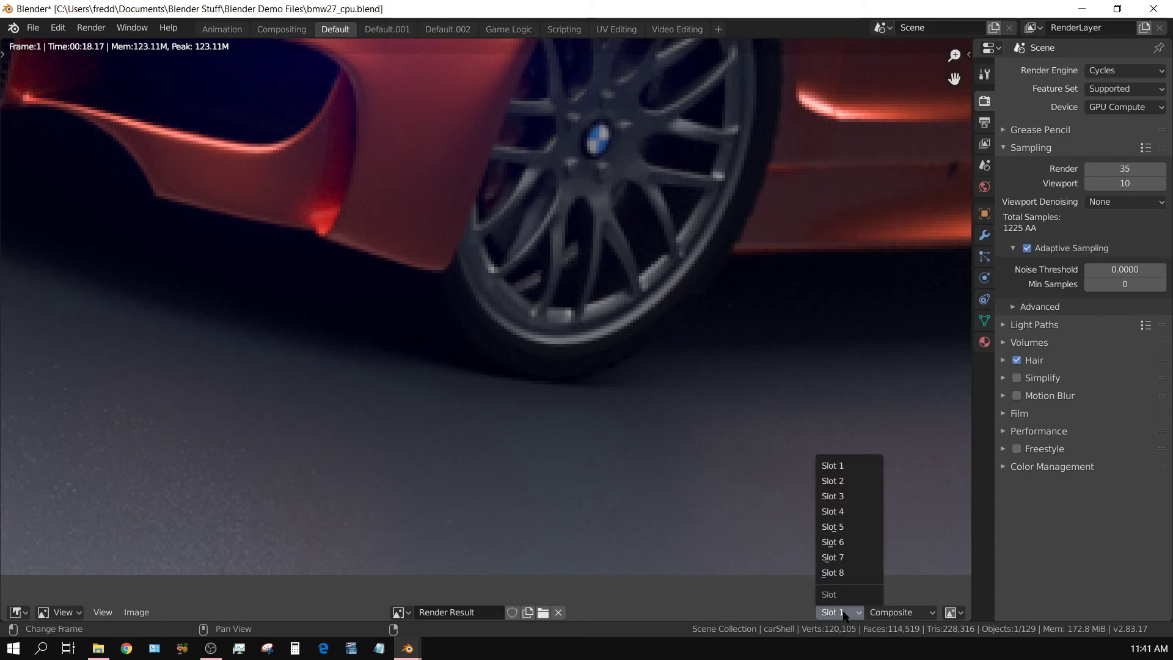
{"action": "left_click", "coordinate": [846, 482]}
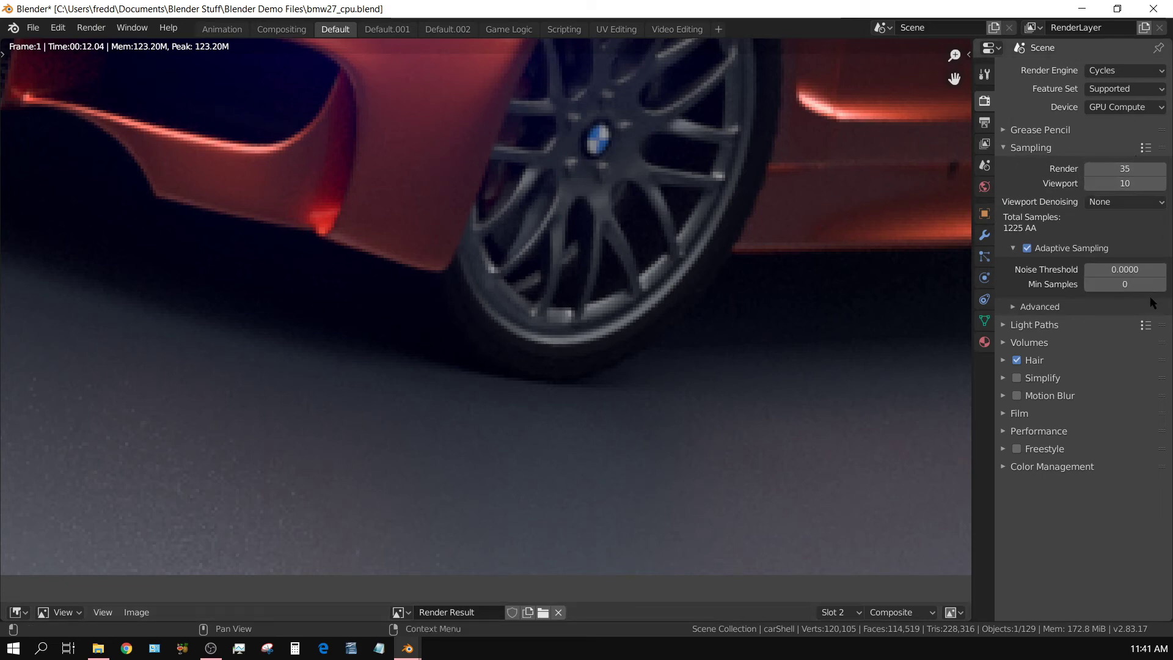
Expand the Light Paths settings to review the Max Bounces, Clamping and Caustics values
{"action": "left_click", "coordinate": [1001, 325]}
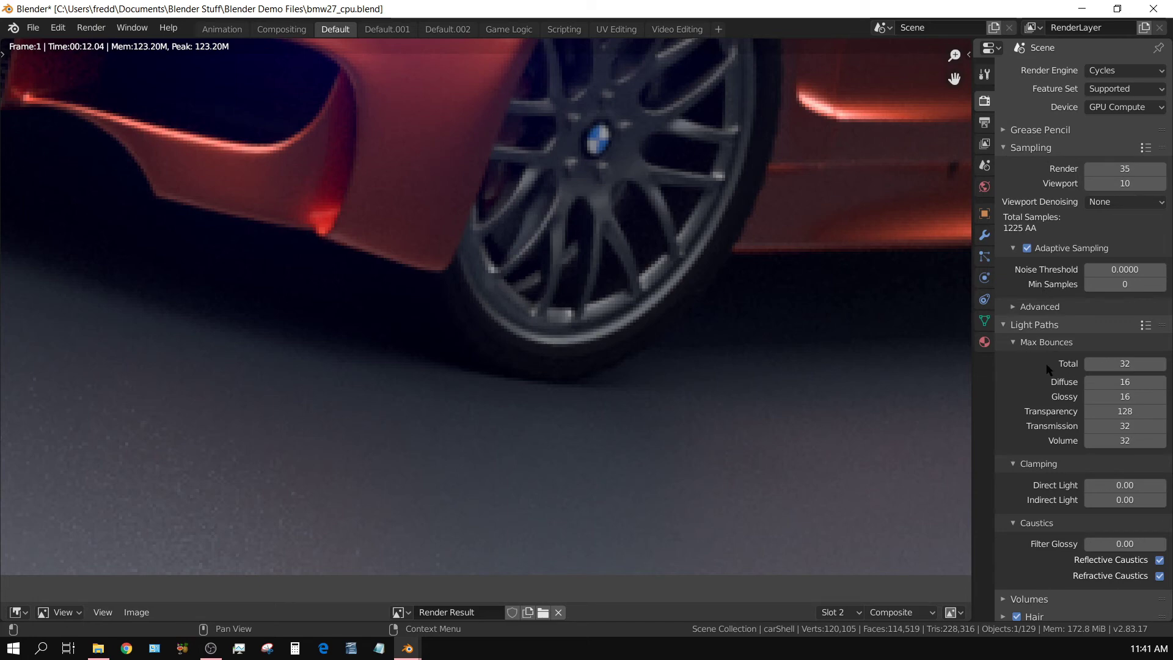
{"action": "scroll", "coordinate": [515, 389], "scroll_direction": "down", "scroll_amount": 5}
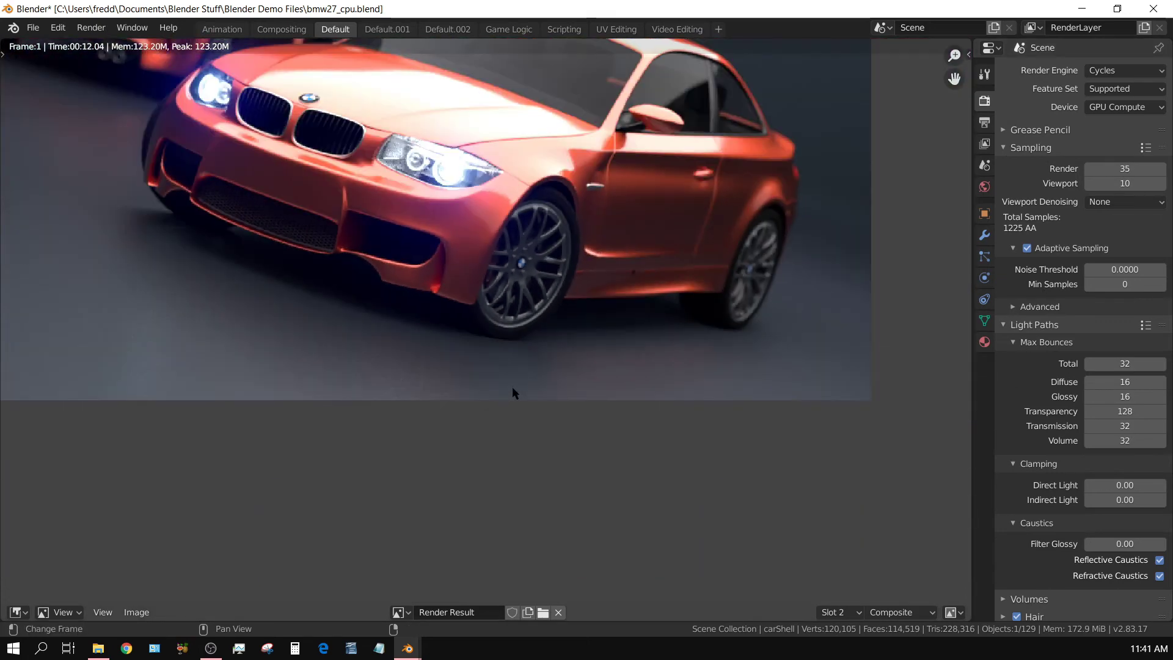
{"action": "middle_click_drag", "start_coordinate": [448, 115], "coordinate": [544, 281]}
{"action": "scroll", "coordinate": [536, 281], "scroll_direction": "down", "scroll_amount": 1}
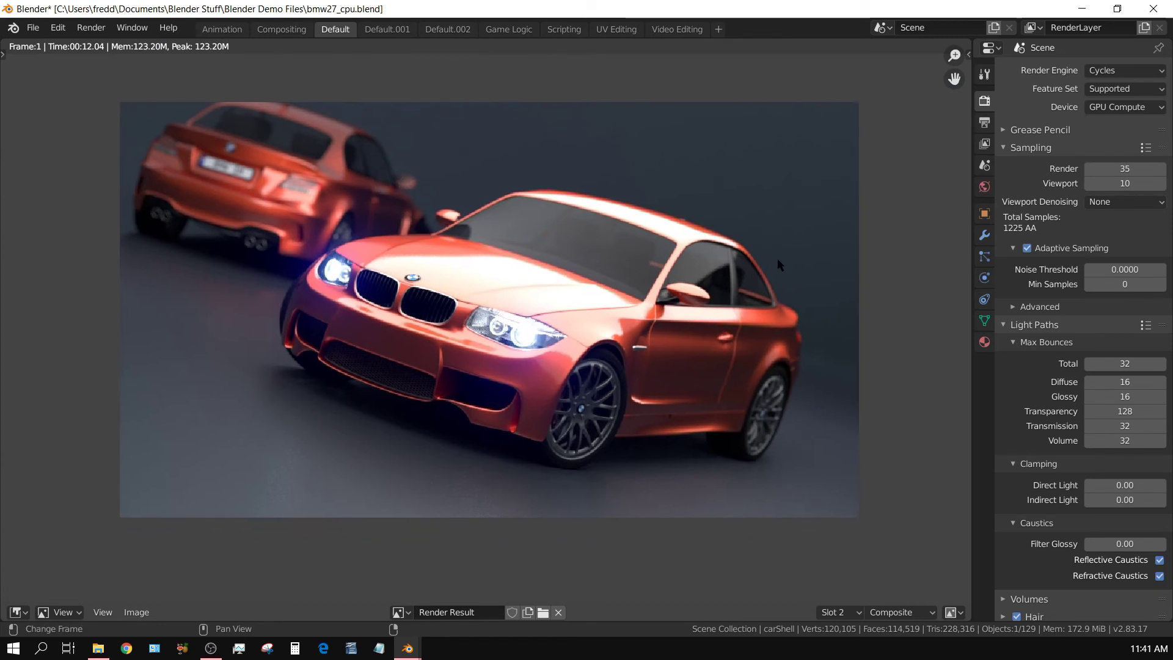
Enable Denoising for the view layer with the OptiX AI-Accelerated option, and return to the render settings
{"action": "left_click", "coordinate": [984, 144]}
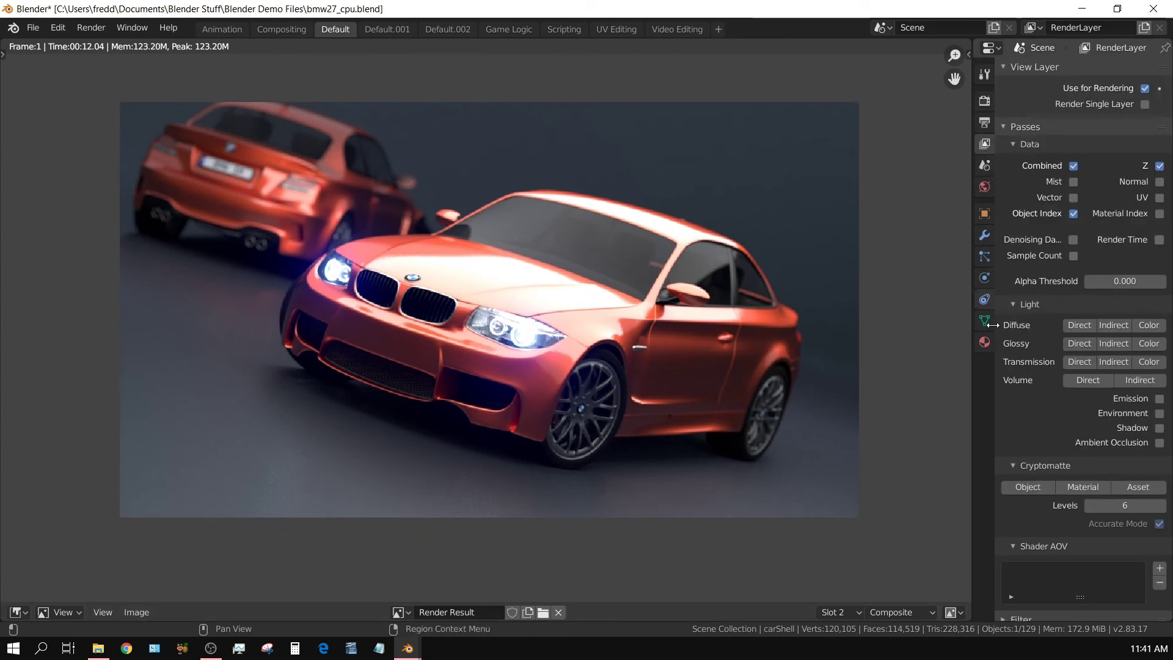
{"action": "left_click", "coordinate": [1019, 127]}
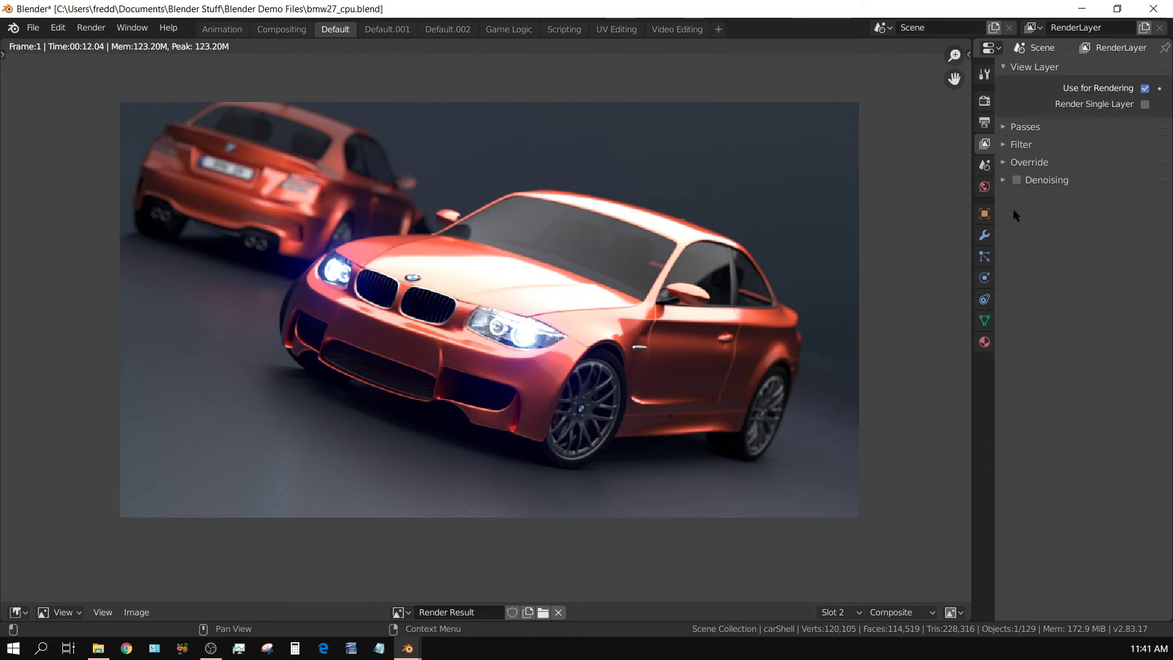
{"action": "left_click", "coordinate": [1005, 180]}
{"action": "left_click", "coordinate": [1017, 180]}
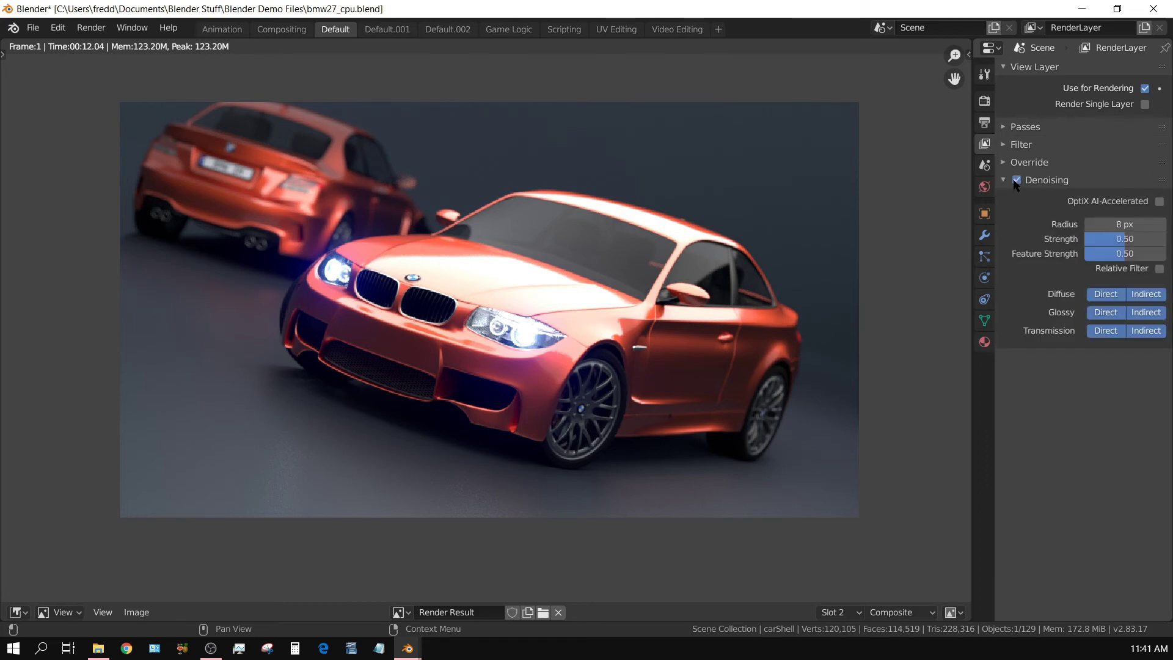
{"action": "left_click", "coordinate": [1159, 201]}
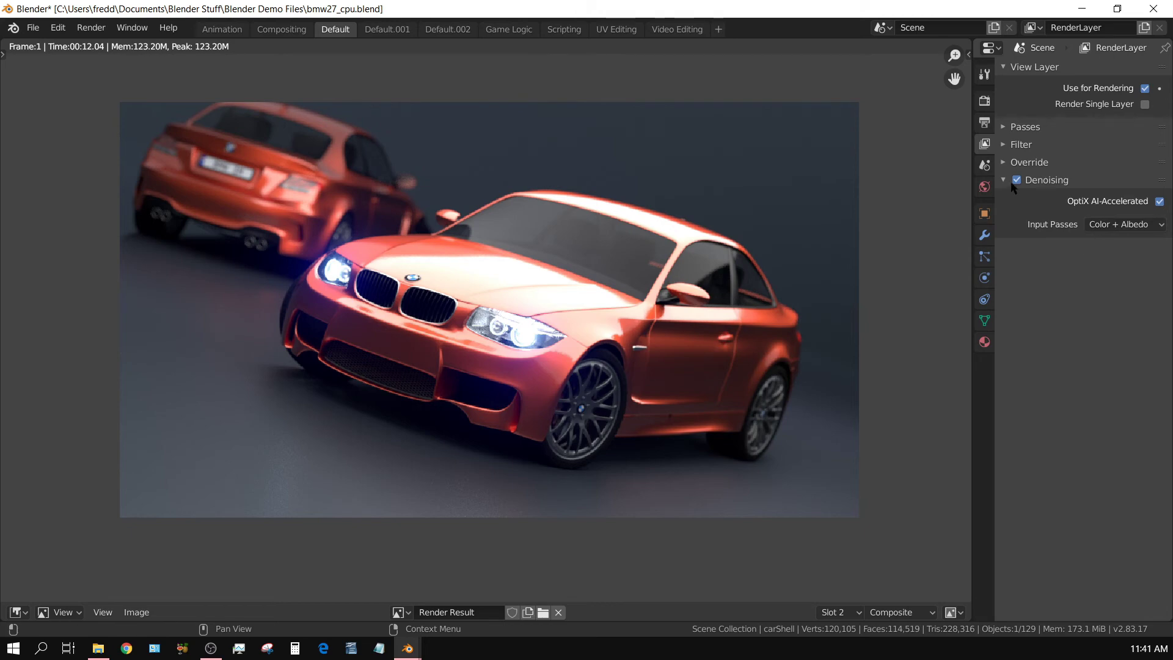
{"action": "left_click", "coordinate": [984, 100]}
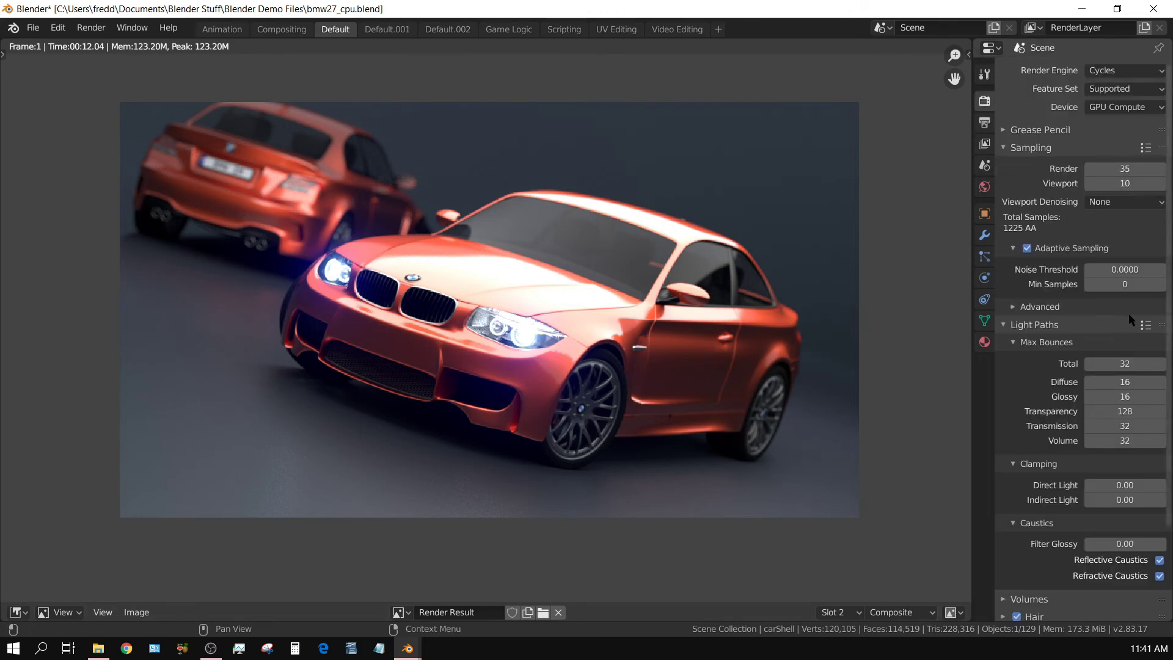
Compare the render times of the Slot 1 and Slot 2 images
{"action": "left_click", "coordinate": [860, 613]}
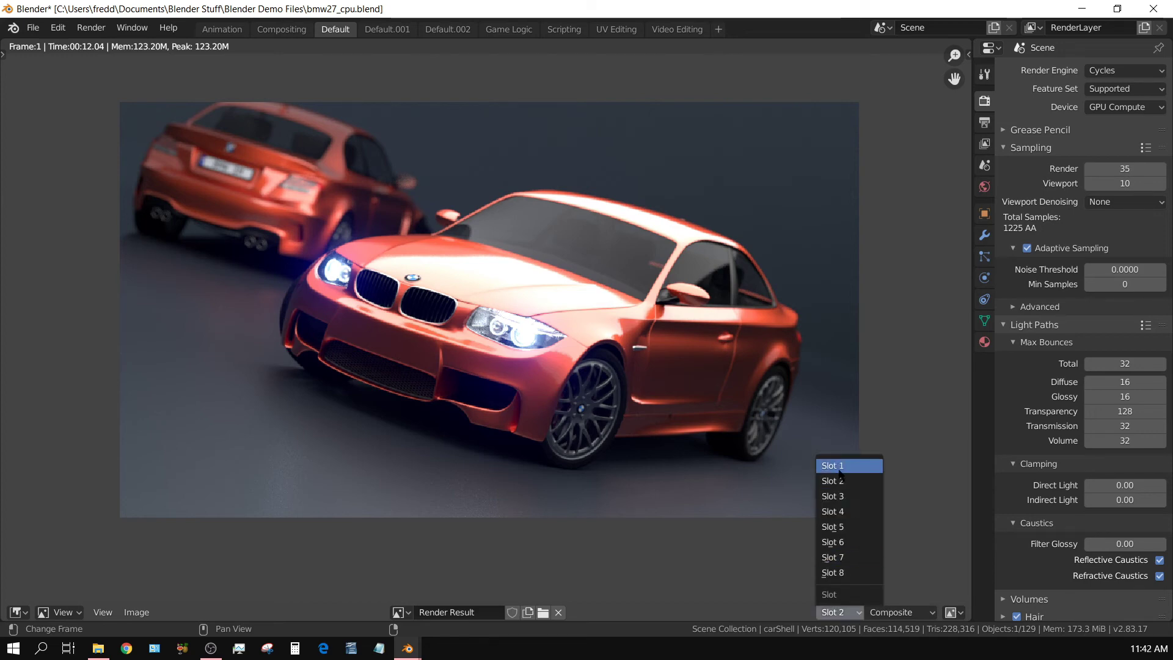
{"action": "left_click", "coordinate": [838, 466]}
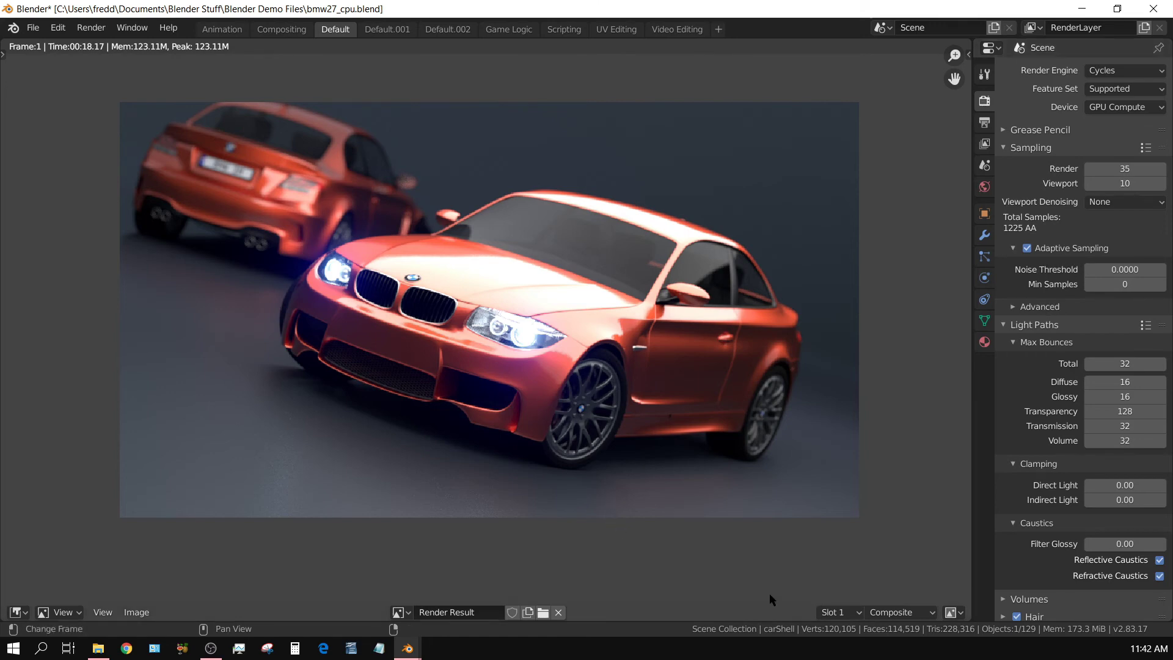
{"action": "left_click", "coordinate": [854, 613]}
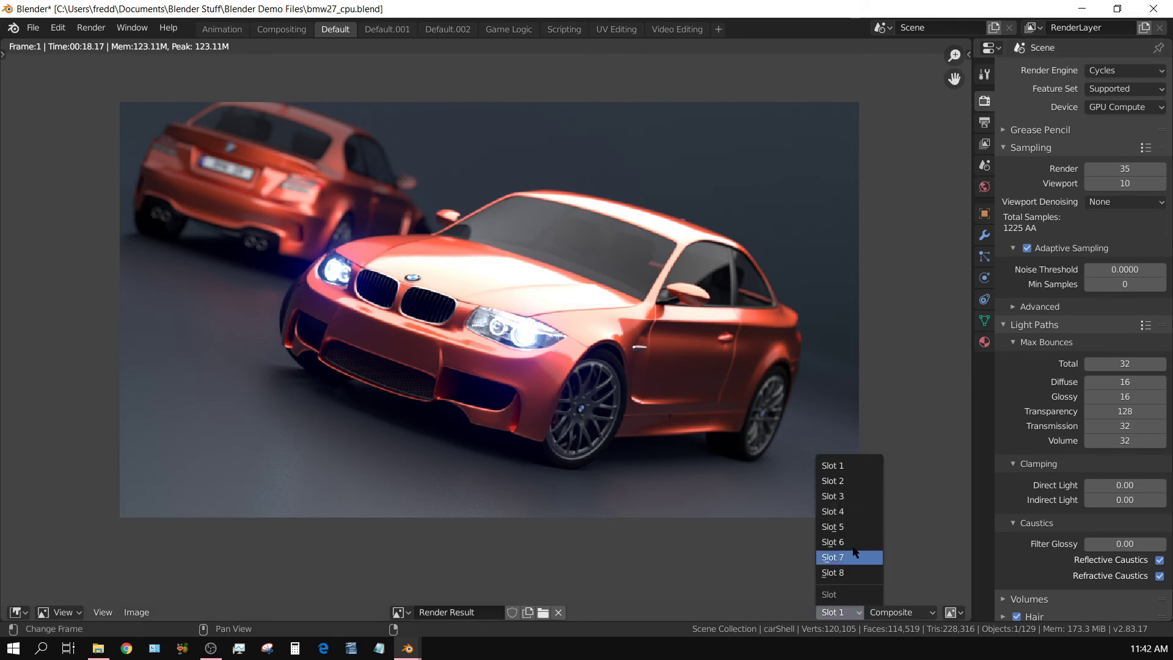
{"action": "left_click", "coordinate": [838, 481]}
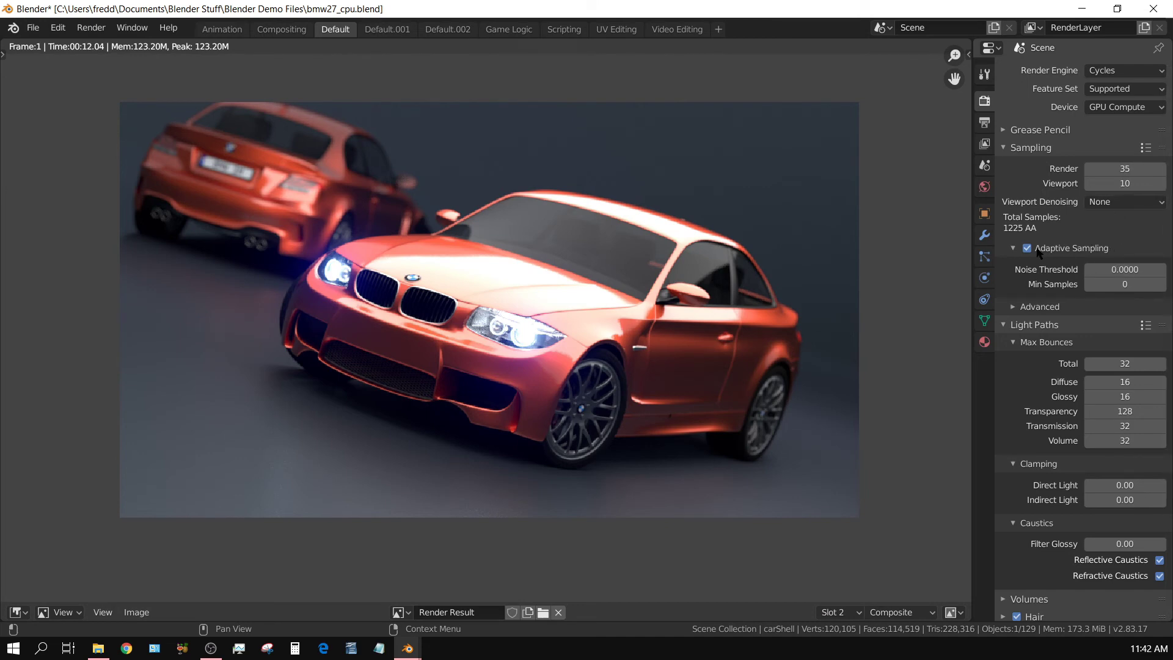
Render the still image again into Slot 2 with OptiX denoising and Adaptive Sampling enabled
{"action": "left_click", "coordinate": [88, 36]}
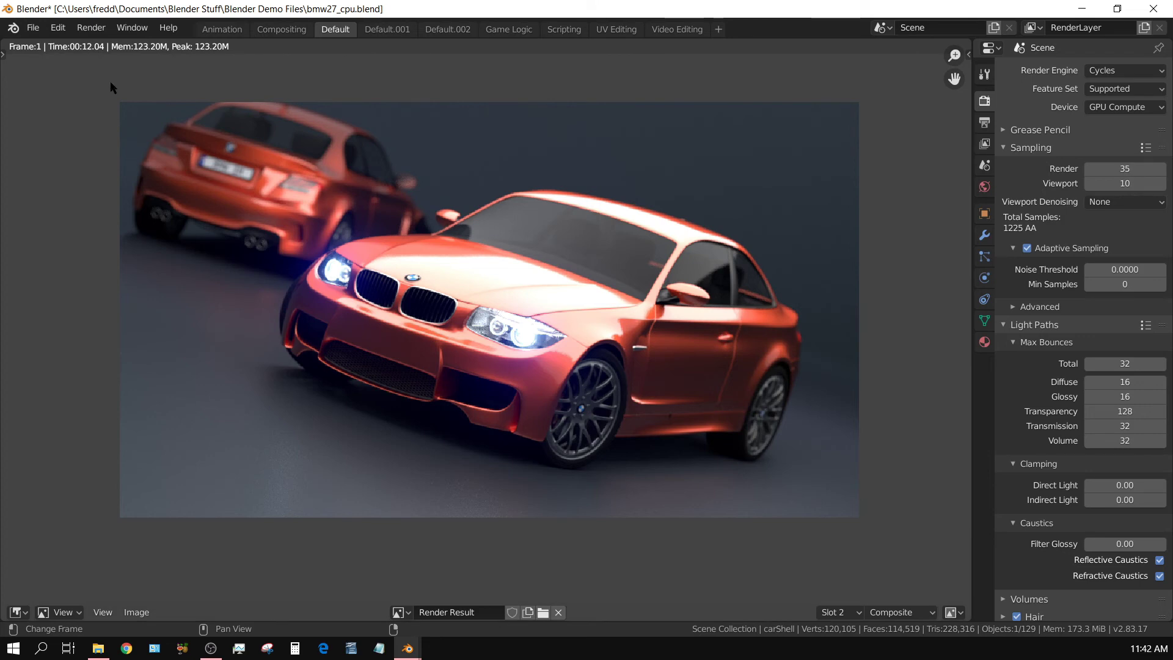
{"action": "left_click", "coordinate": [91, 27]}
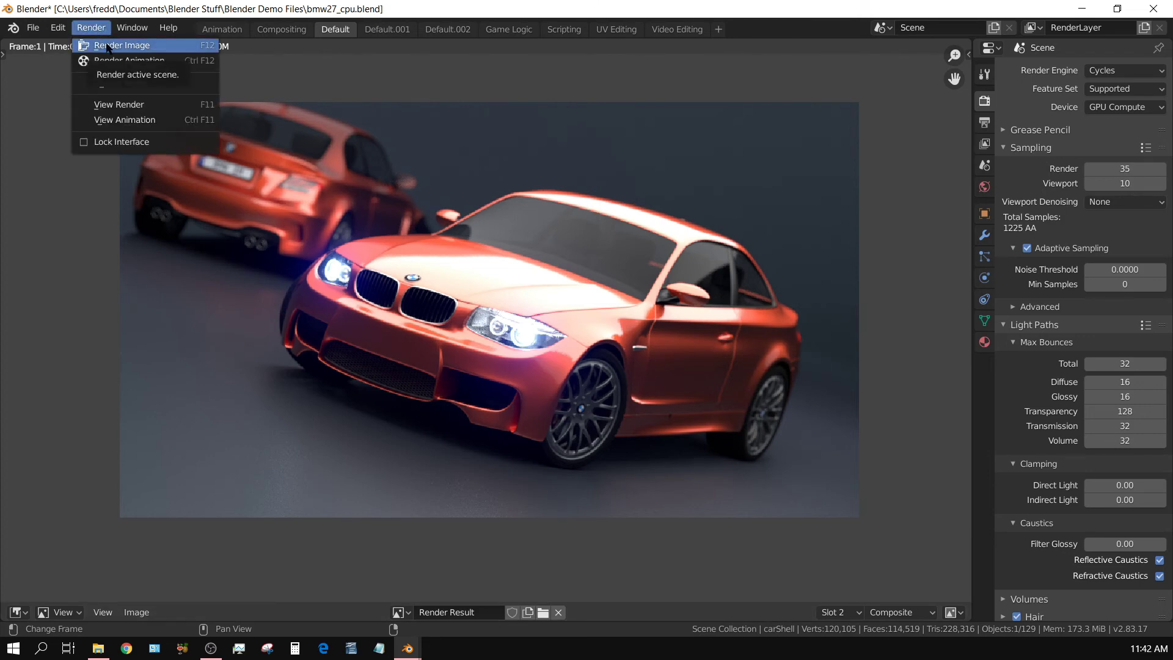
{"action": "left_click", "coordinate": [107, 46]}
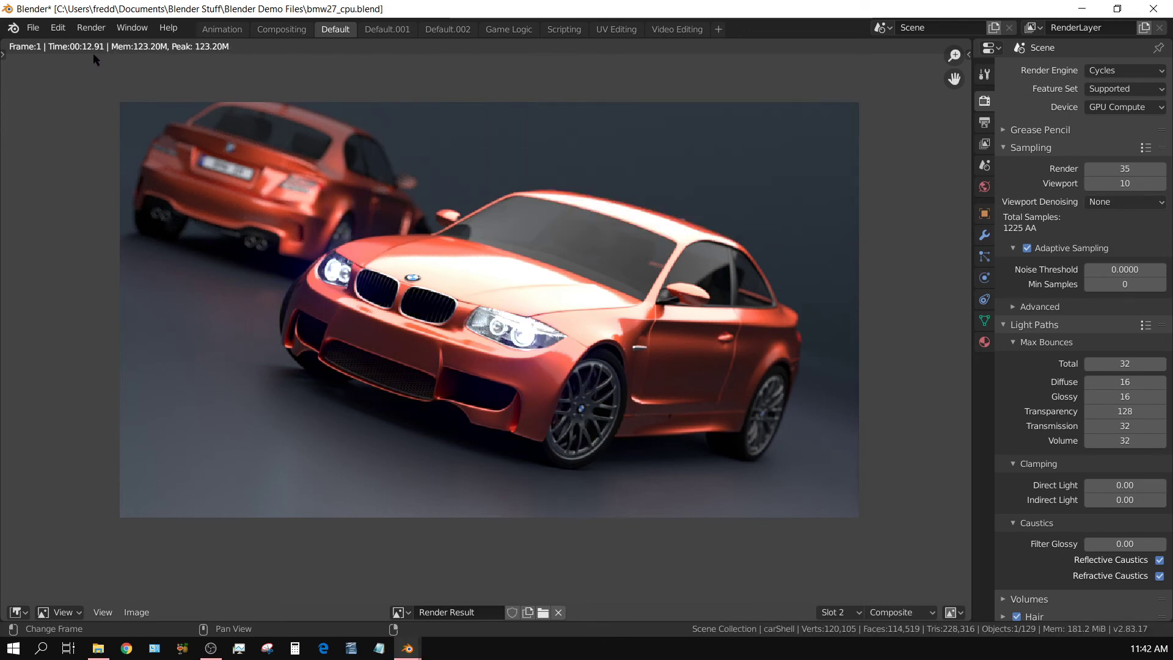
Compare the denoised Slot 2 render with Slot 1, examining the ground and bumper near the front wheel
{"action": "middle_click_drag", "start_coordinate": [713, 533], "coordinate": [690, 192], "text": "ctrl"}
{"action": "scroll", "coordinate": [516, 222], "scroll_direction": "up", "scroll_amount": 5}
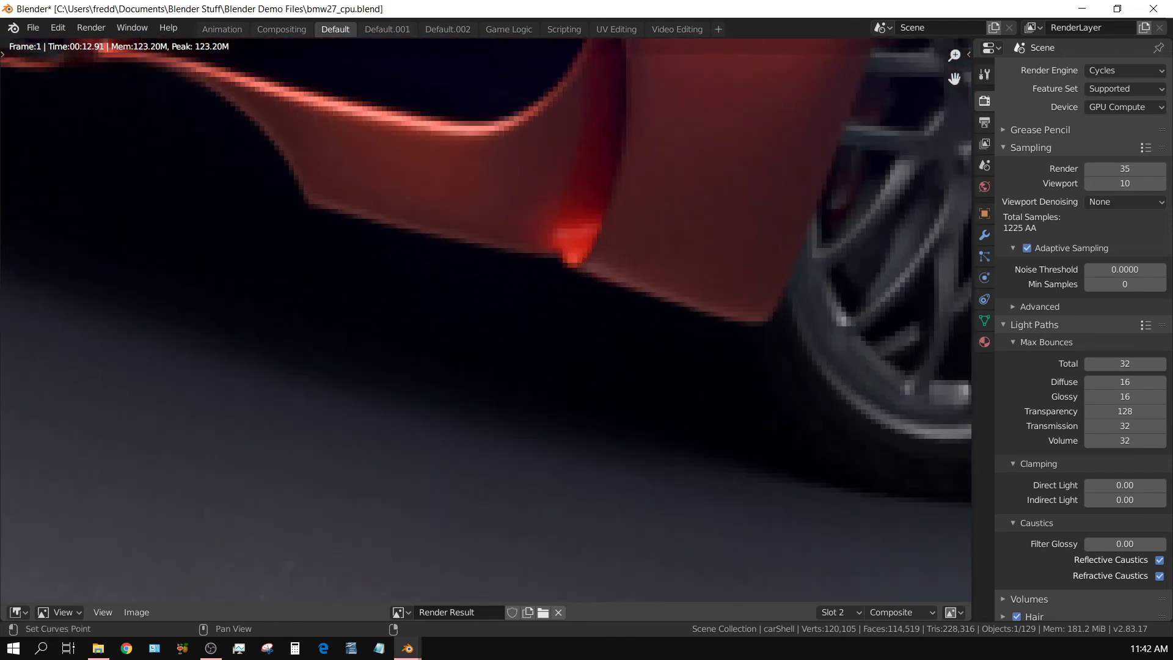
{"action": "scroll", "coordinate": [492, 258], "scroll_direction": "down", "scroll_amount": 6}
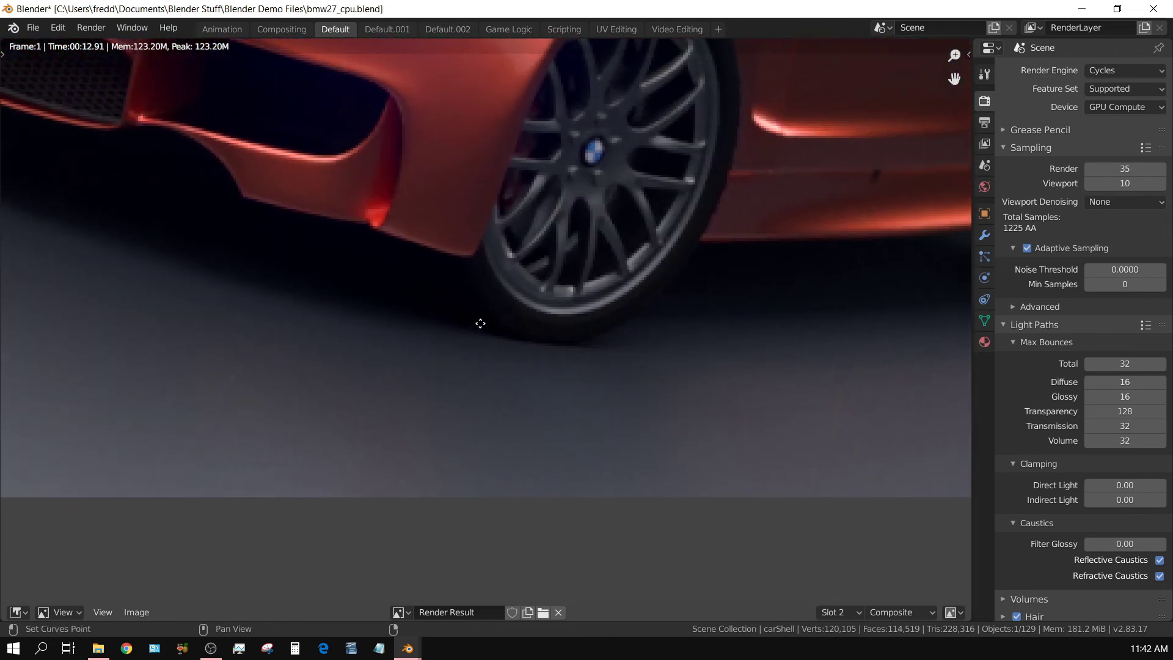
{"action": "left_click", "coordinate": [850, 613]}
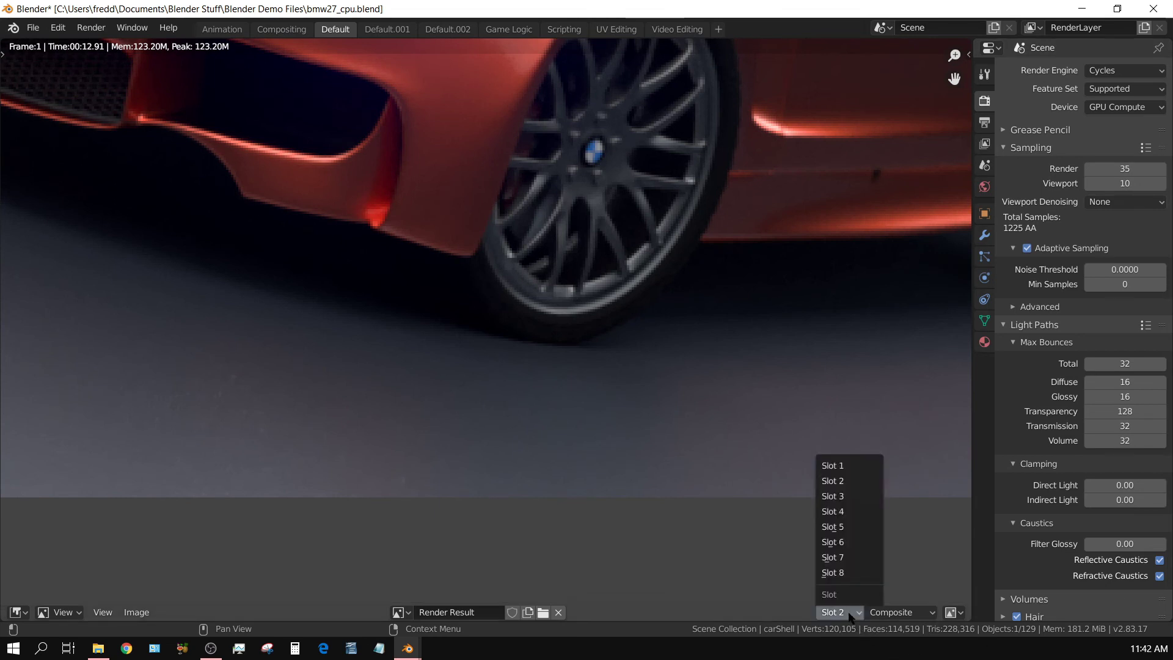
{"action": "left_click", "coordinate": [850, 467]}
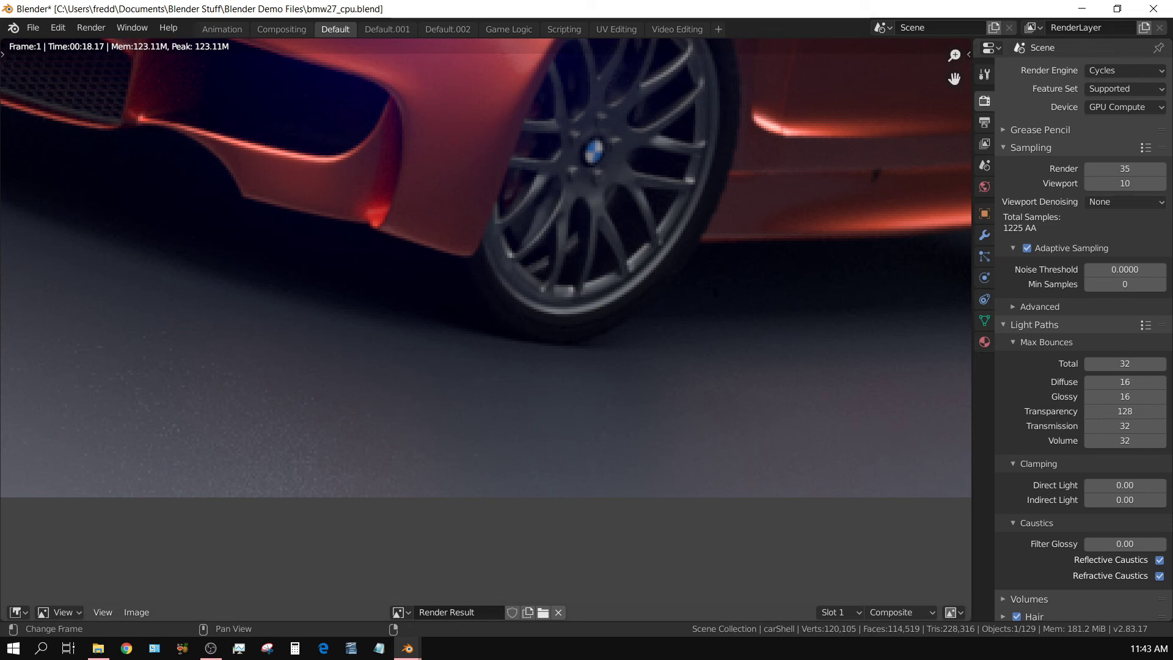
{"action": "left_click", "coordinate": [854, 613]}
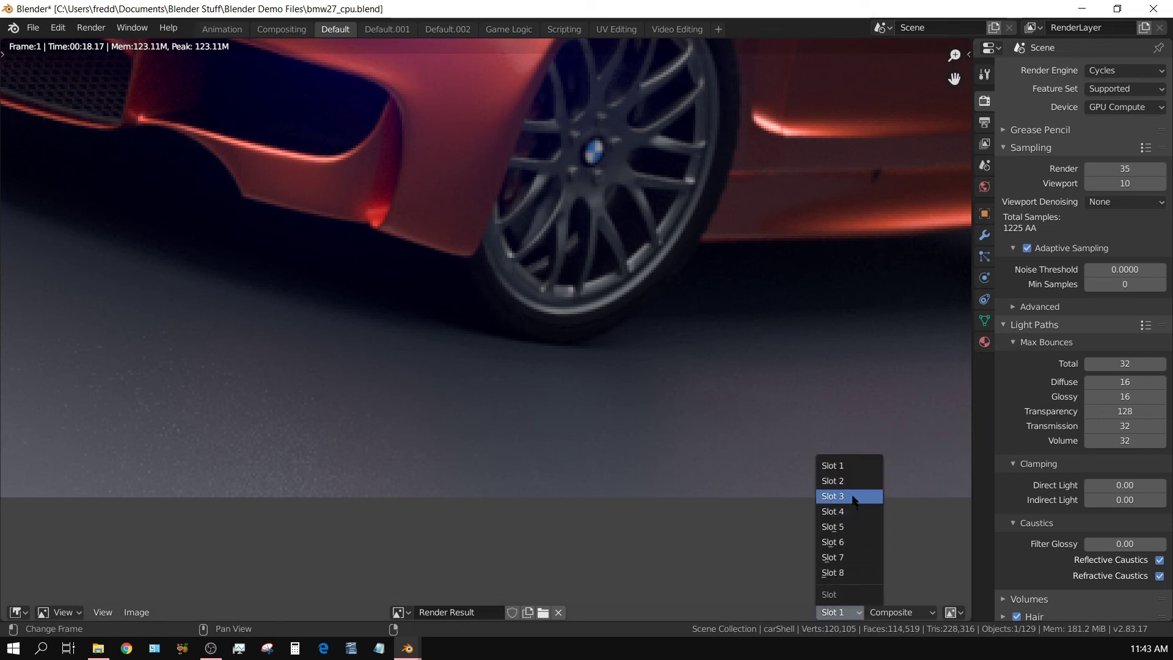
{"action": "left_click", "coordinate": [849, 480]}
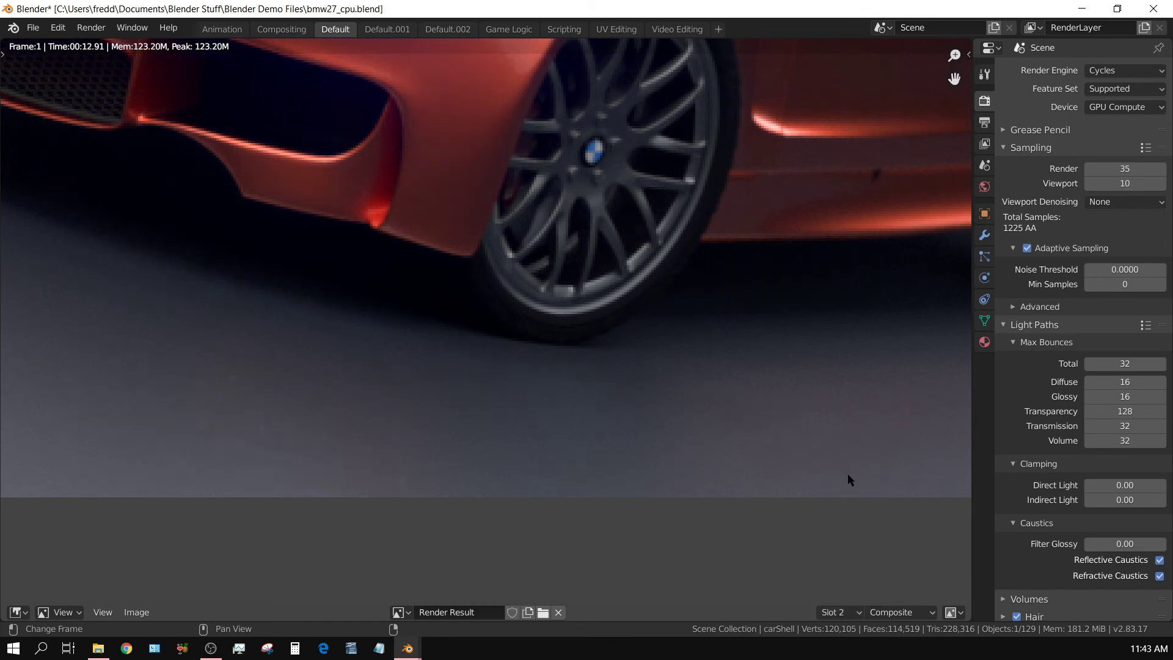
Set the adaptive sampling Noise Threshold to 0.0025 and render the still image into Slot 3
{"action": "scroll", "coordinate": [848, 474], "scroll_direction": "down", "scroll_amount": 5}
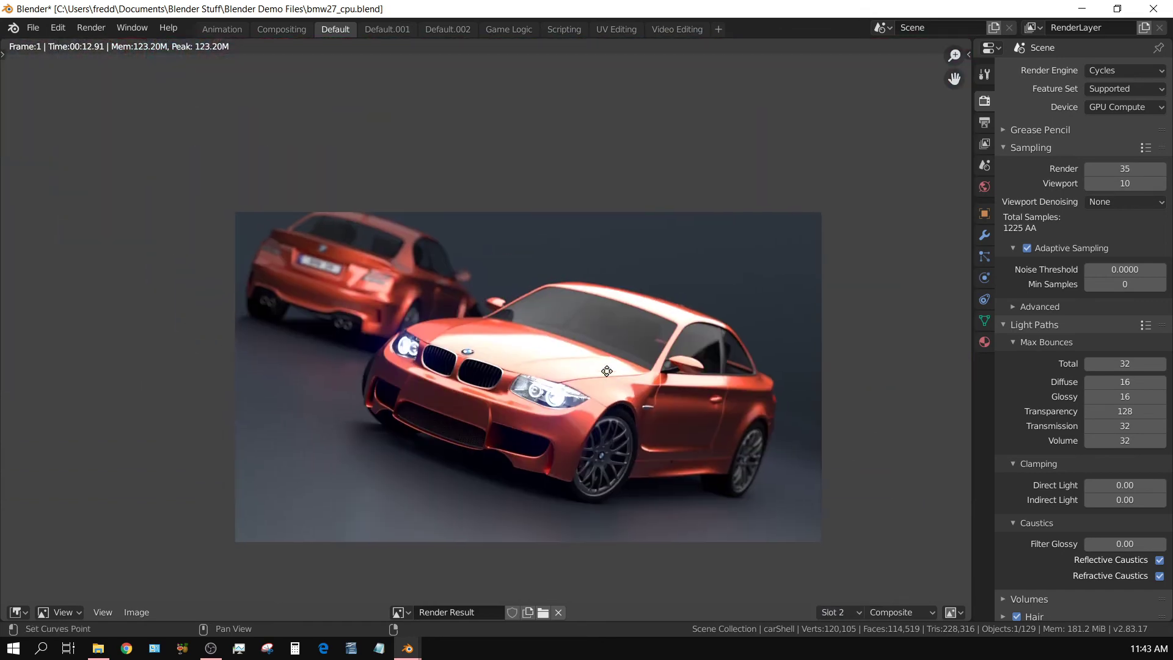
{"action": "scroll", "coordinate": [609, 299], "scroll_direction": "up", "scroll_amount": 2}
{"action": "middle_click_drag", "start_coordinate": [607, 370], "coordinate": [575, 312]}
{"action": "scroll", "coordinate": [609, 299], "scroll_direction": "down", "scroll_amount": 1}
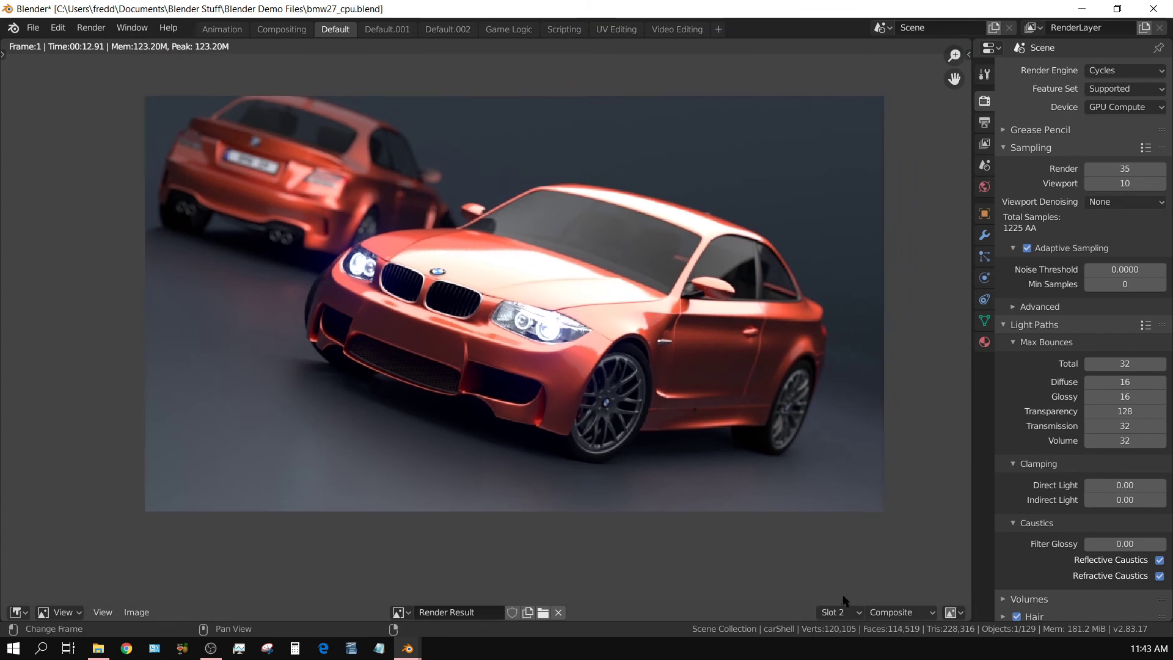
{"action": "left_click", "coordinate": [854, 612]}
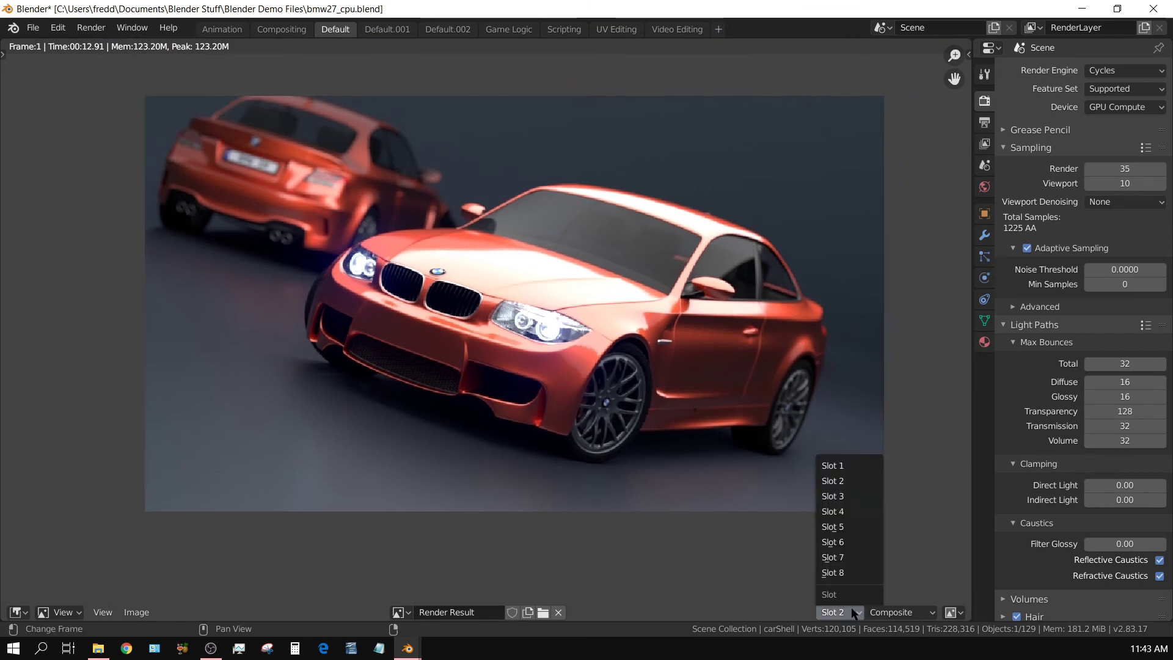
{"action": "left_click", "coordinate": [848, 498]}
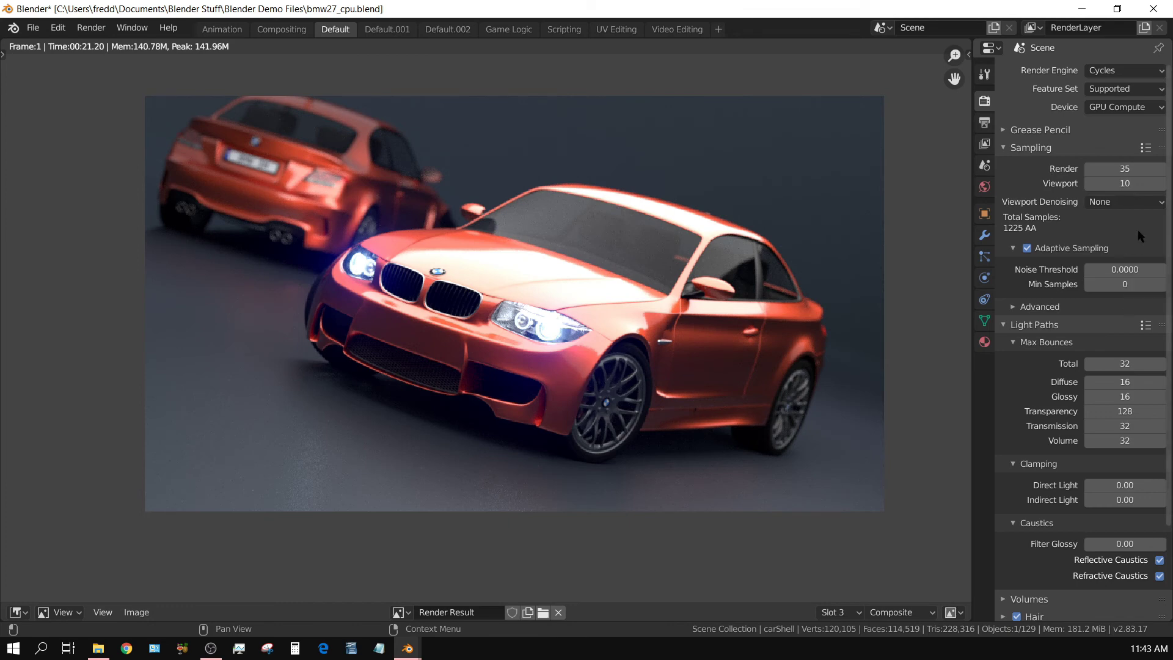
{"action": "left_click", "coordinate": [1119, 271]}
{"action": "key", "text": "BackSpace"}
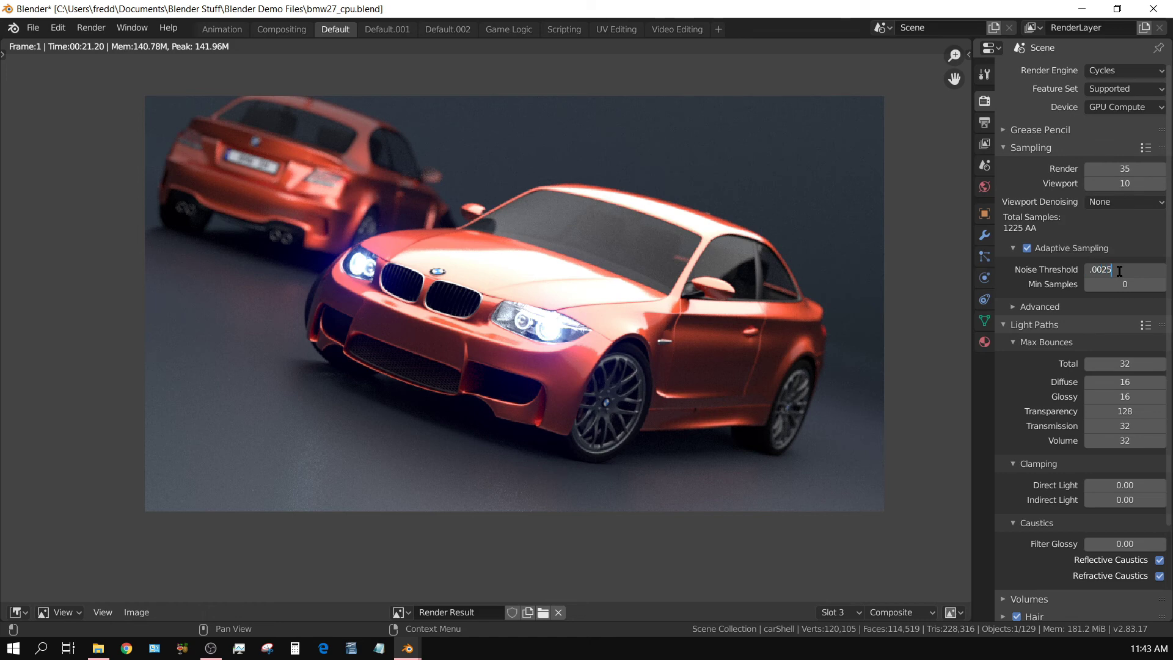
{"action": "key", "text": "Return"}
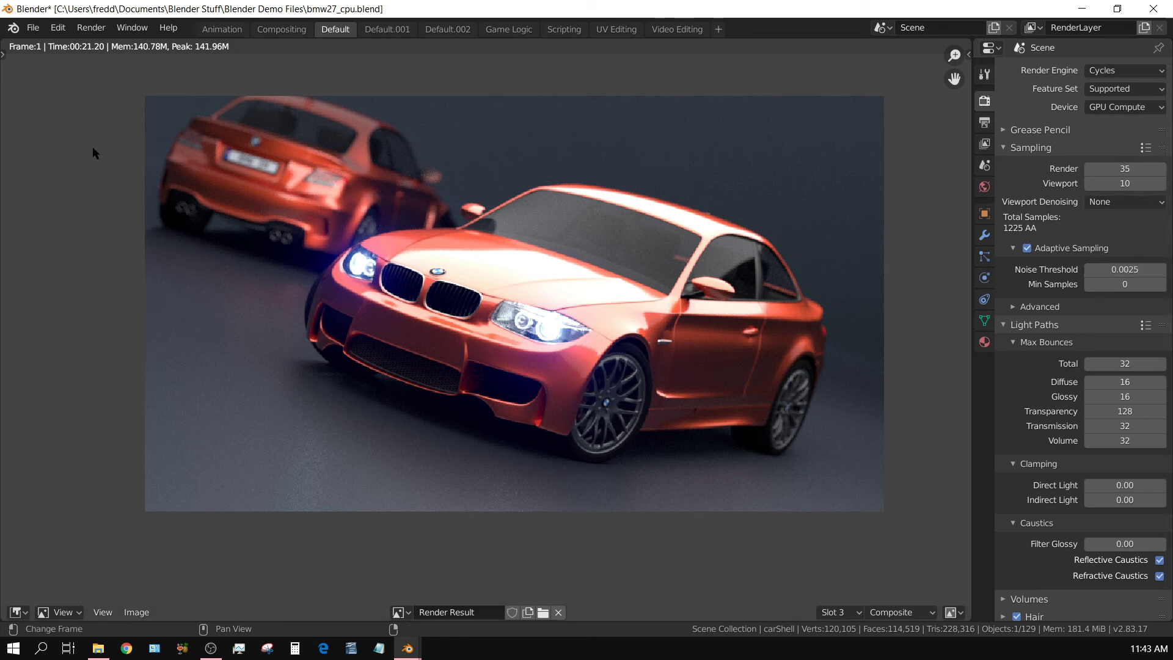
{"action": "left_click", "coordinate": [97, 32]}
{"action": "left_click", "coordinate": [105, 47]}
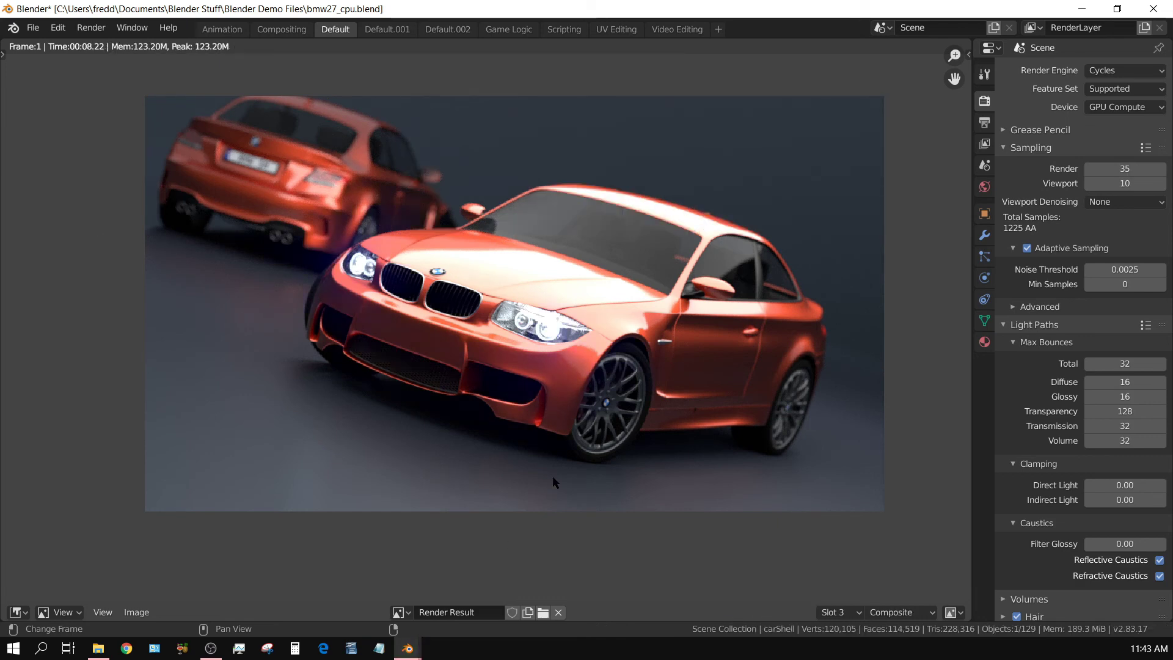
Examine the Slot 3 render around the front wheel and the ground, then across the whole car
{"action": "scroll", "coordinate": [588, 450], "scroll_direction": "up", "scroll_amount": 5}
{"action": "middle_click_drag", "start_coordinate": [720, 503], "coordinate": [320, 142]}
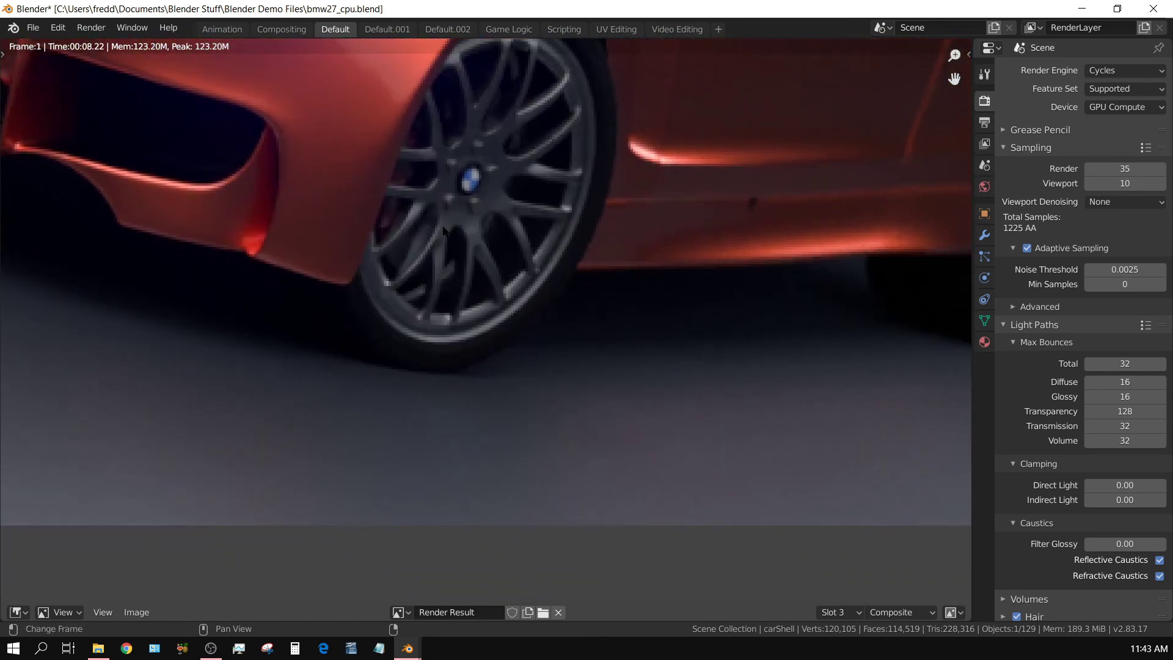
{"action": "scroll", "coordinate": [391, 196], "scroll_direction": "down", "scroll_amount": 2}
{"action": "scroll", "coordinate": [463, 245], "scroll_direction": "down", "scroll_amount": 1}
{"action": "scroll", "coordinate": [463, 246], "scroll_direction": "down", "scroll_amount": 2}
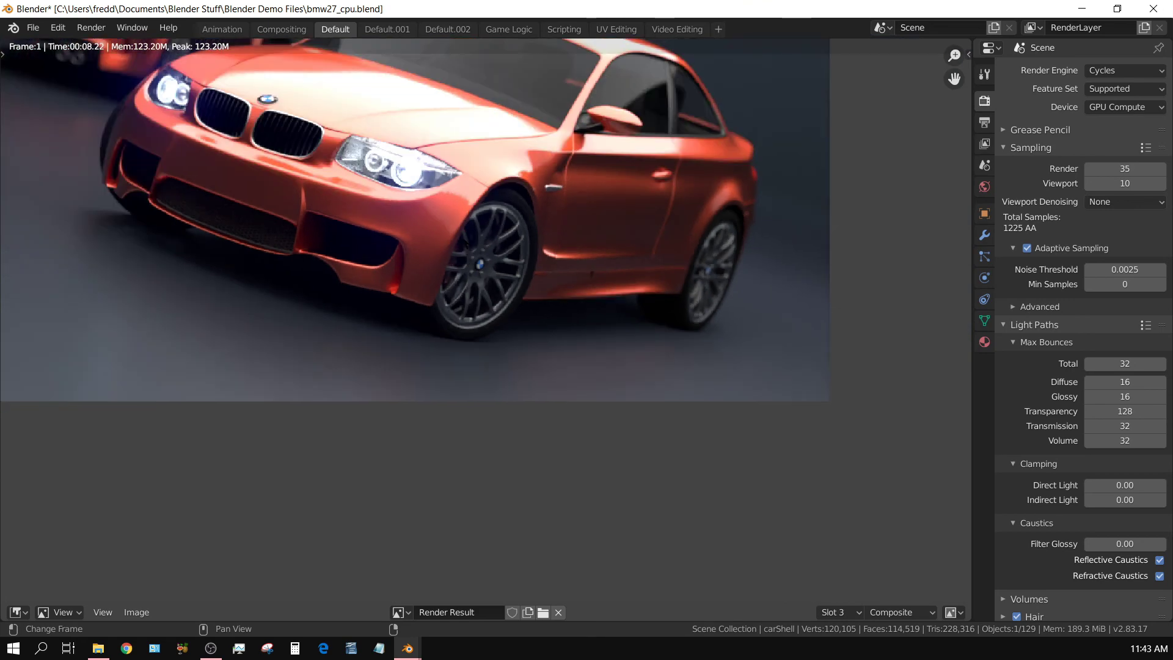
{"action": "middle_click_drag", "start_coordinate": [427, 180], "coordinate": [590, 370]}
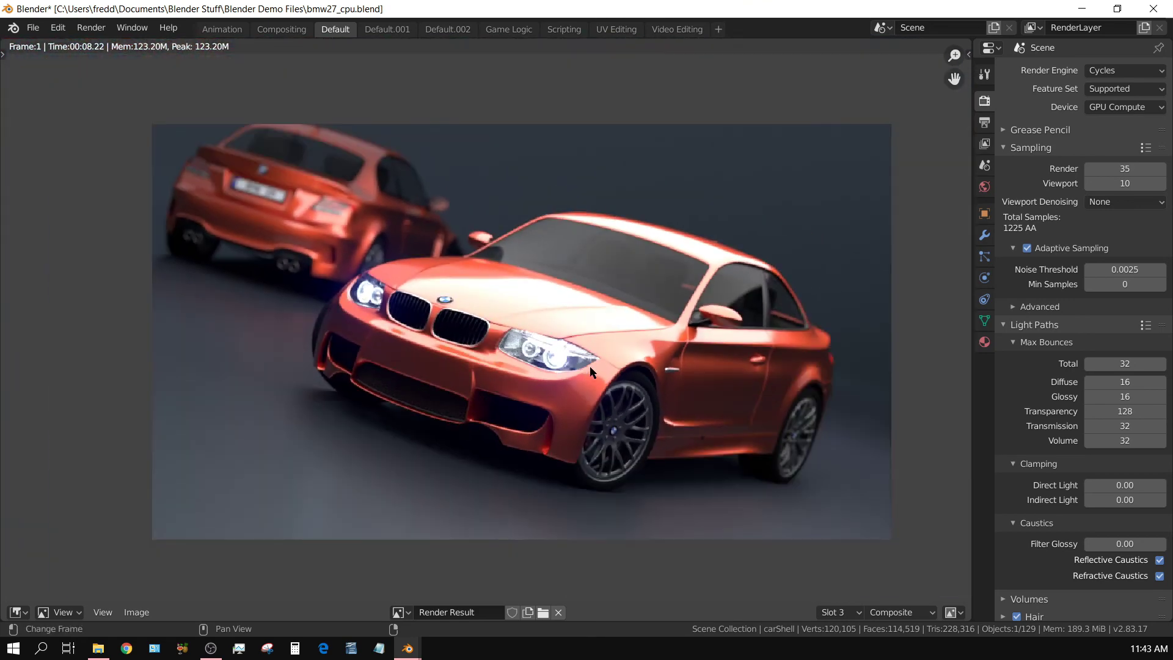
{"action": "scroll", "coordinate": [589, 365], "scroll_direction": "down", "scroll_amount": 1}
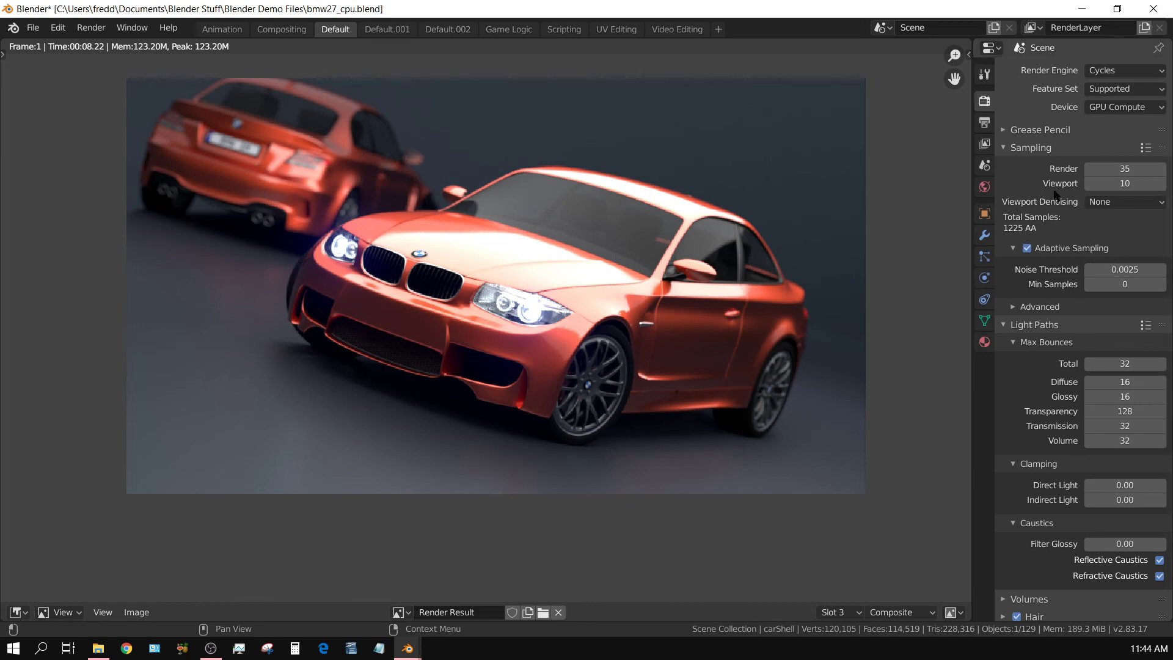
Check the view layer's denoising options and the Cycles render devices in the preferences, and inspect the car's front in the Slot 3 render
{"action": "left_click", "coordinate": [984, 144]}
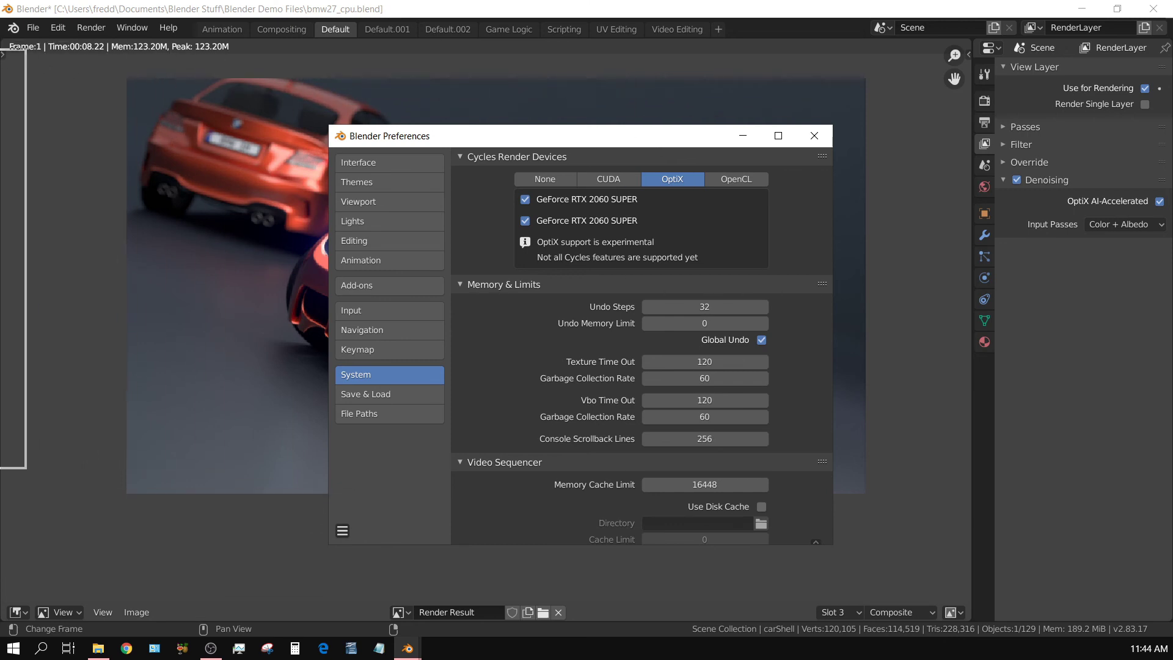
{"action": "key", "text": "alt+F4"}
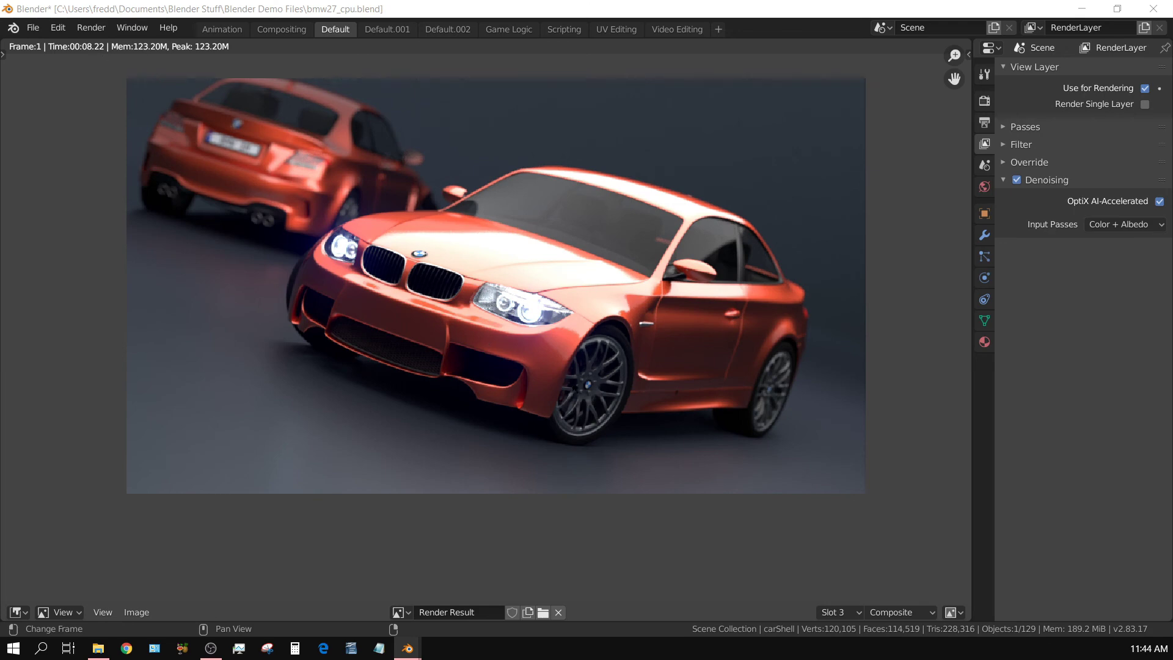
{"action": "scroll", "coordinate": [576, 390], "scroll_direction": "up", "scroll_amount": 4}
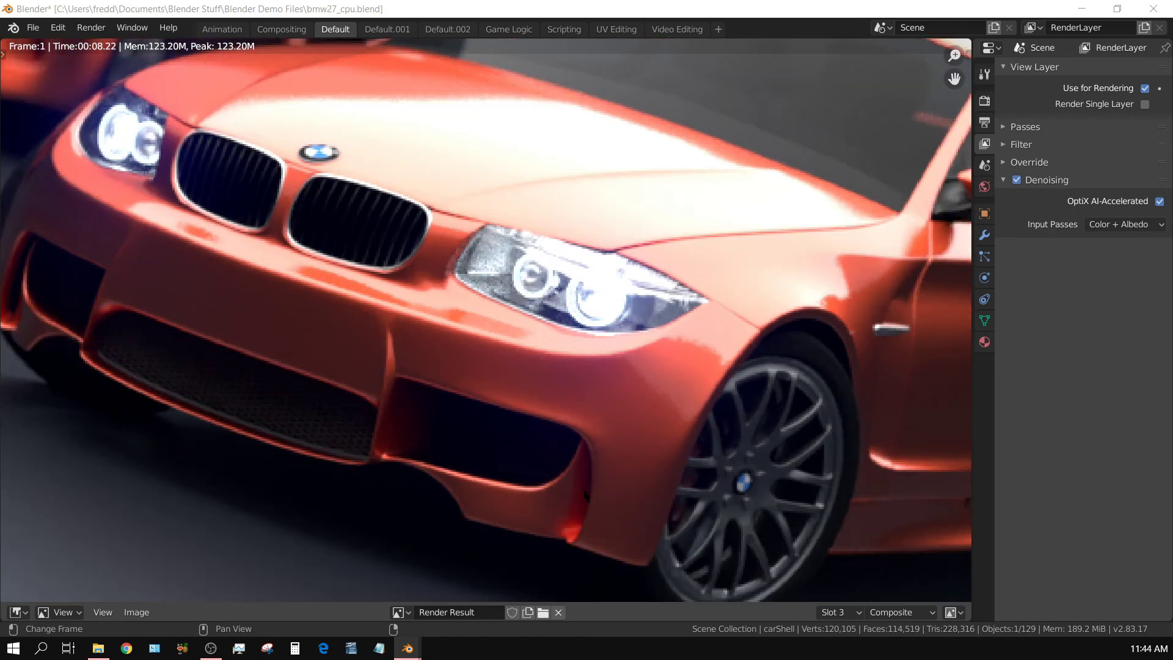
{"action": "left_click_drag", "start_coordinate": [513, 305], "coordinate": [582, 370]}
{"action": "scroll", "coordinate": [580, 361], "scroll_direction": "down", "scroll_amount": 4}
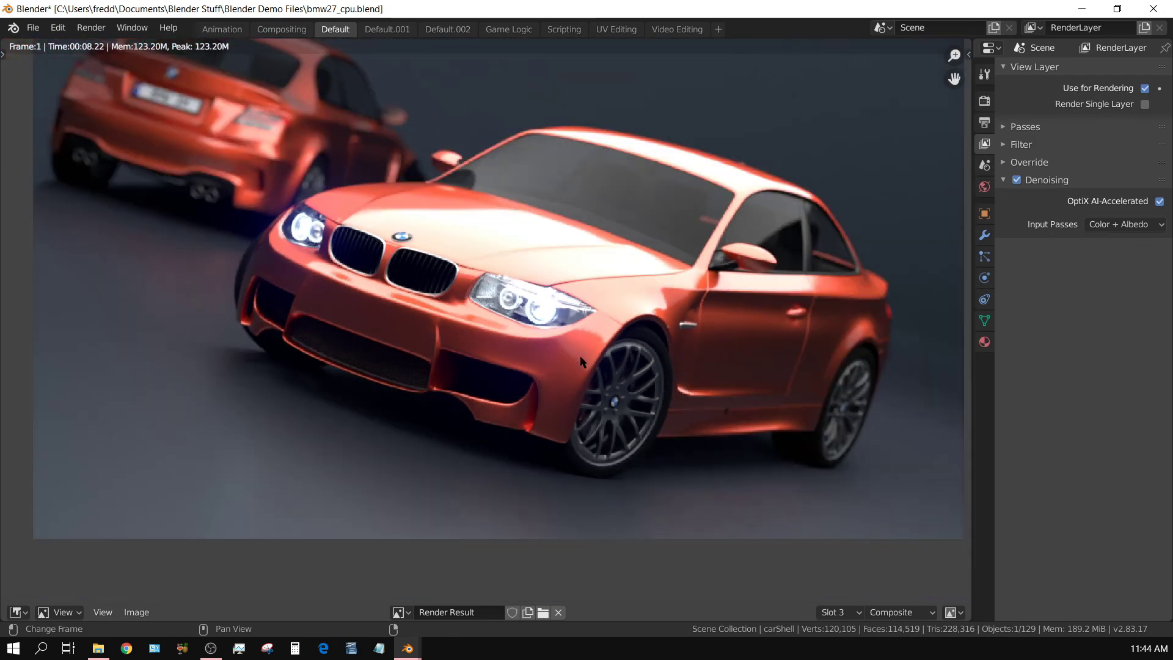
{"action": "scroll", "coordinate": [581, 361], "scroll_direction": "down", "scroll_amount": 1}
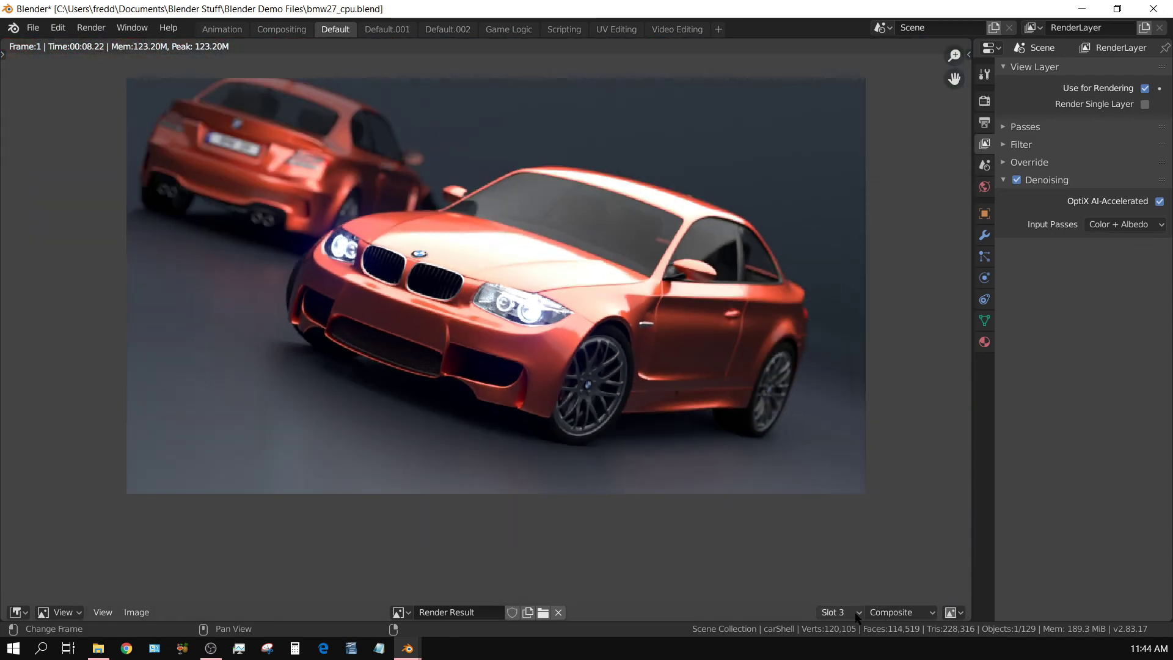
Set the adaptive sampling Noise Threshold to 0.01 and render the still image into Slot 4
{"action": "left_click", "coordinate": [837, 612]}
{"action": "left_click", "coordinate": [841, 514]}
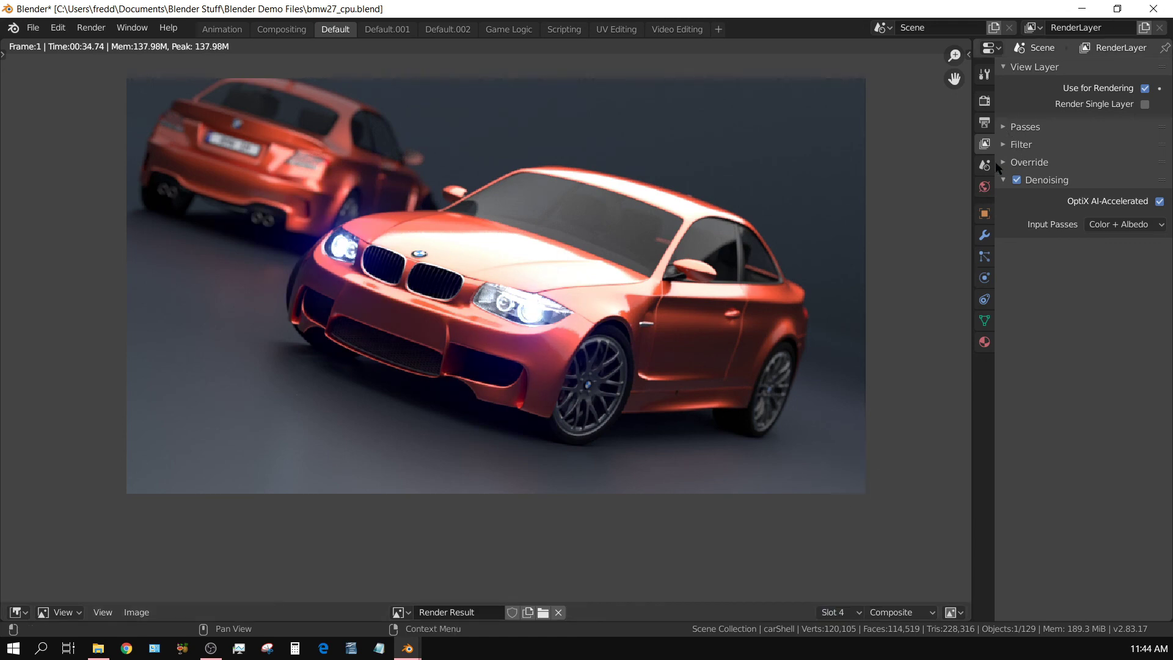
{"action": "left_click", "coordinate": [985, 100]}
{"action": "left_click", "coordinate": [1120, 270]}
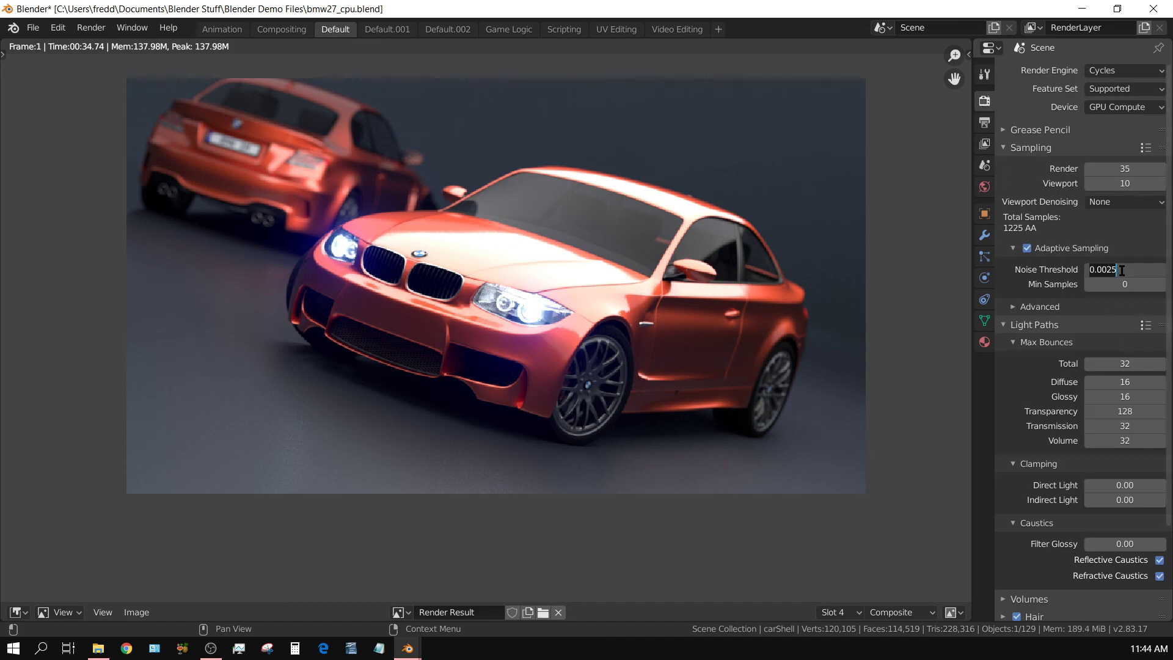
{"action": "key", "text": "BackSpace"}
{"action": "type", "text": ".01"}
{"action": "key", "text": "Return"}
{"action": "left_click", "coordinate": [91, 27]}
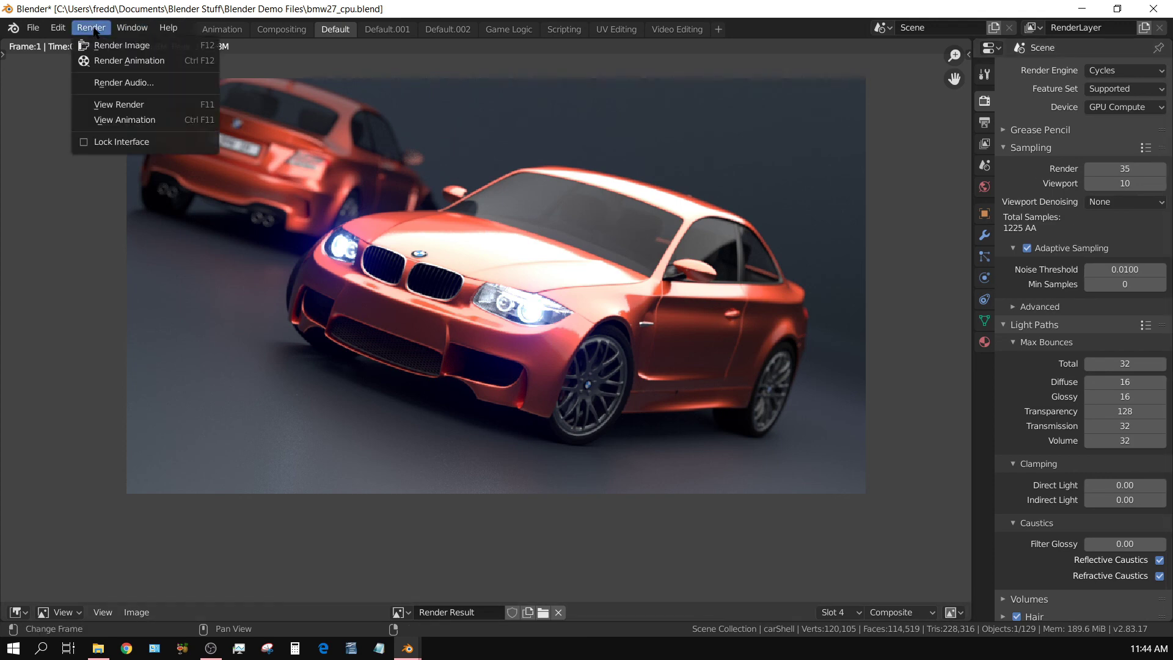
{"action": "left_click", "coordinate": [102, 45]}
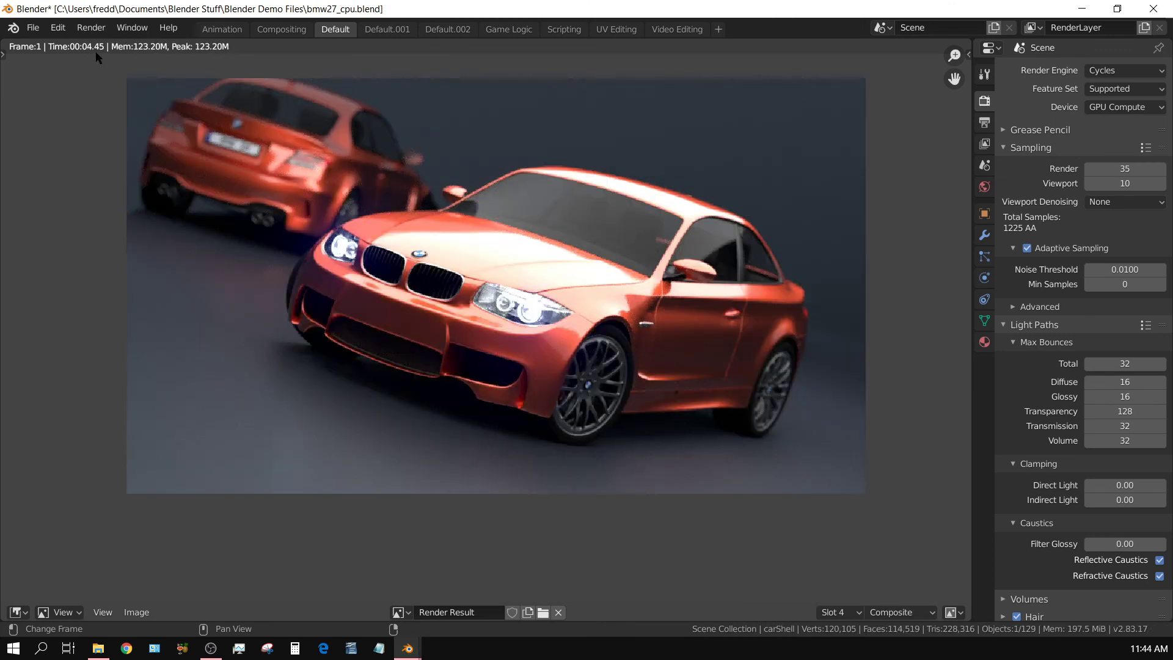
Examine the Slot 4 render around the front wheel and the ground below it, and check the view layer's denoising options
{"action": "scroll", "coordinate": [604, 421], "scroll_direction": "up", "scroll_amount": 5}
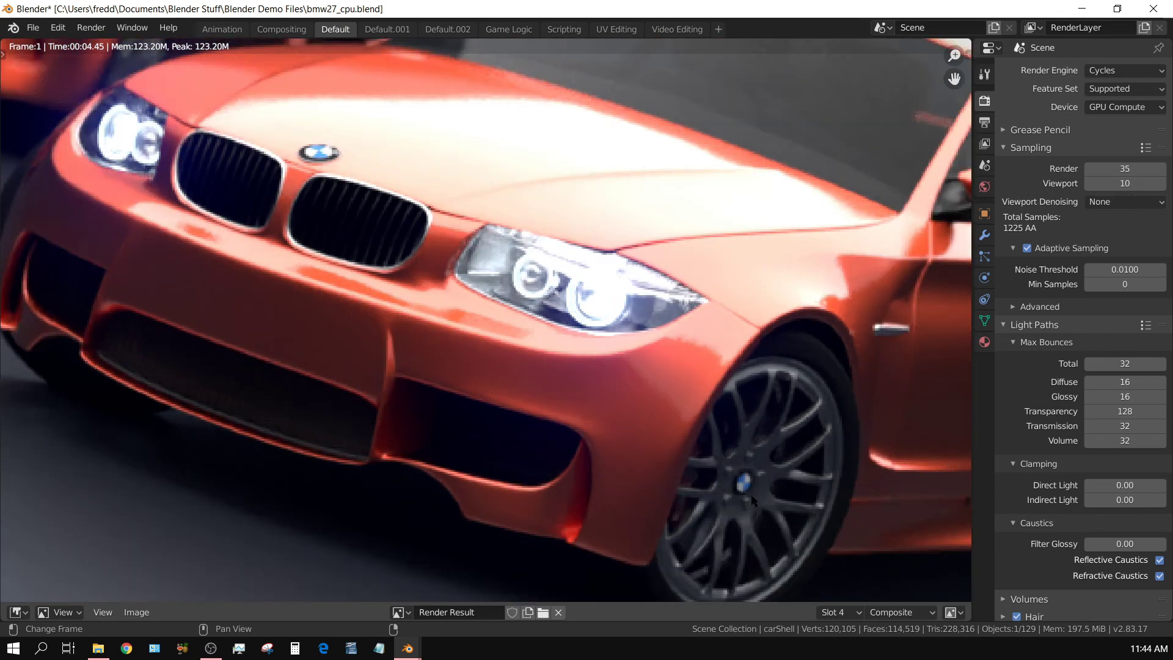
{"action": "middle_click_drag", "start_coordinate": [753, 496], "coordinate": [538, 303]}
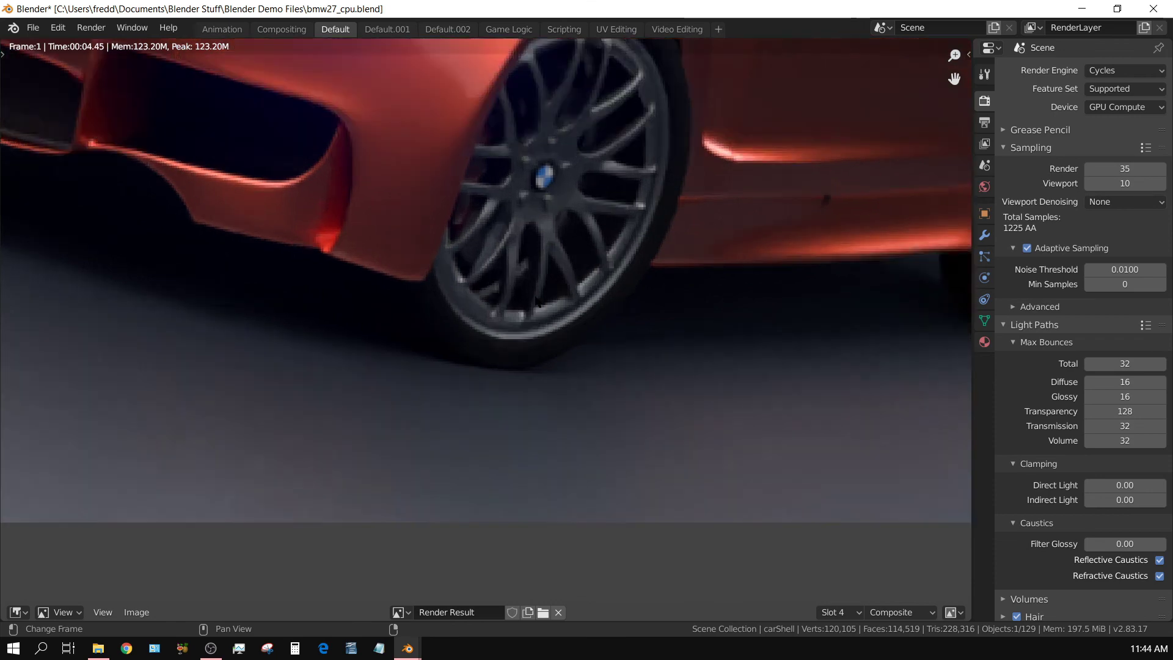
{"action": "scroll", "coordinate": [537, 302], "scroll_direction": "up", "scroll_amount": 1}
{"action": "scroll", "coordinate": [545, 440], "scroll_direction": "up", "scroll_amount": 1}
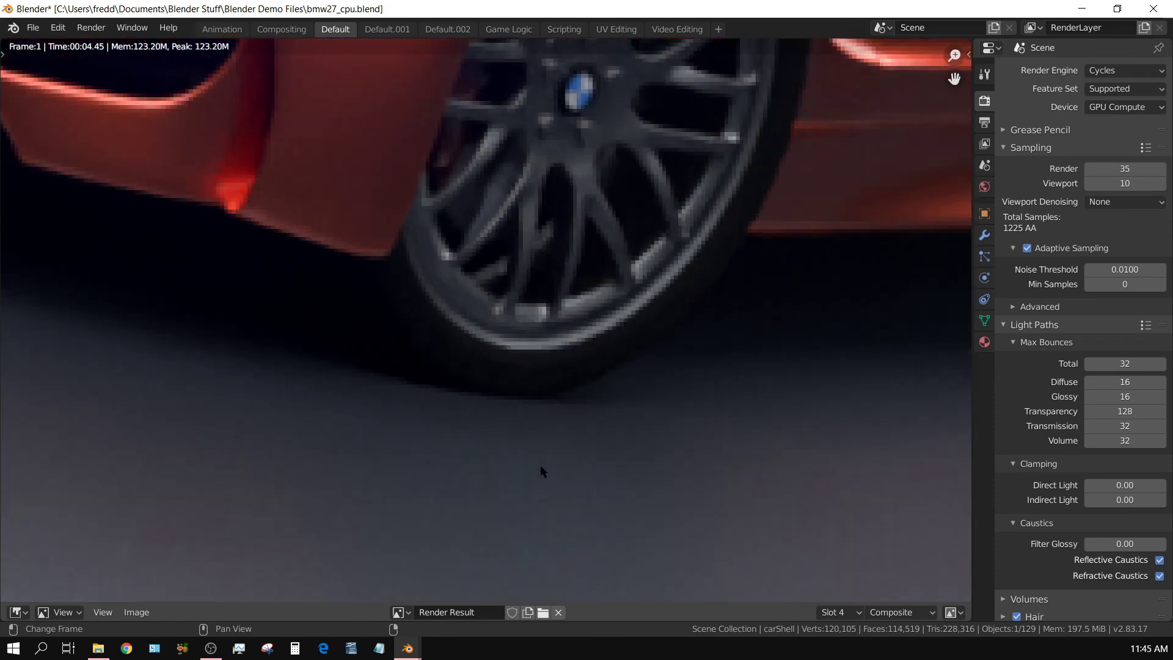
{"action": "middle_click_drag", "start_coordinate": [540, 467], "coordinate": [538, 333]}
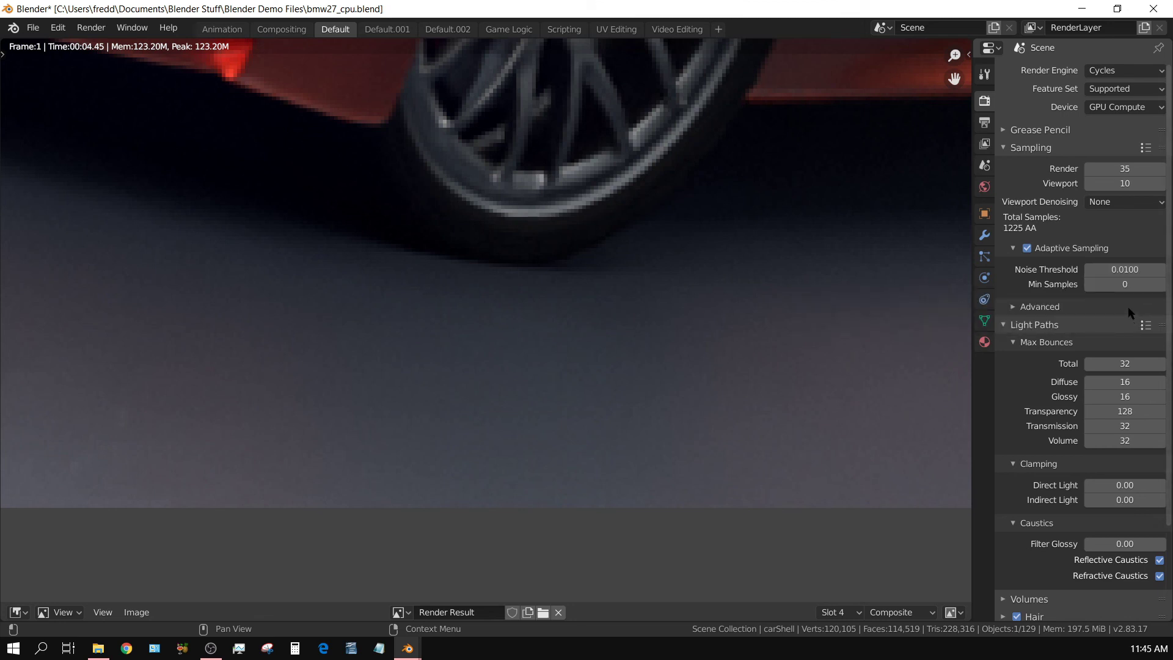
{"action": "left_click", "coordinate": [984, 145]}
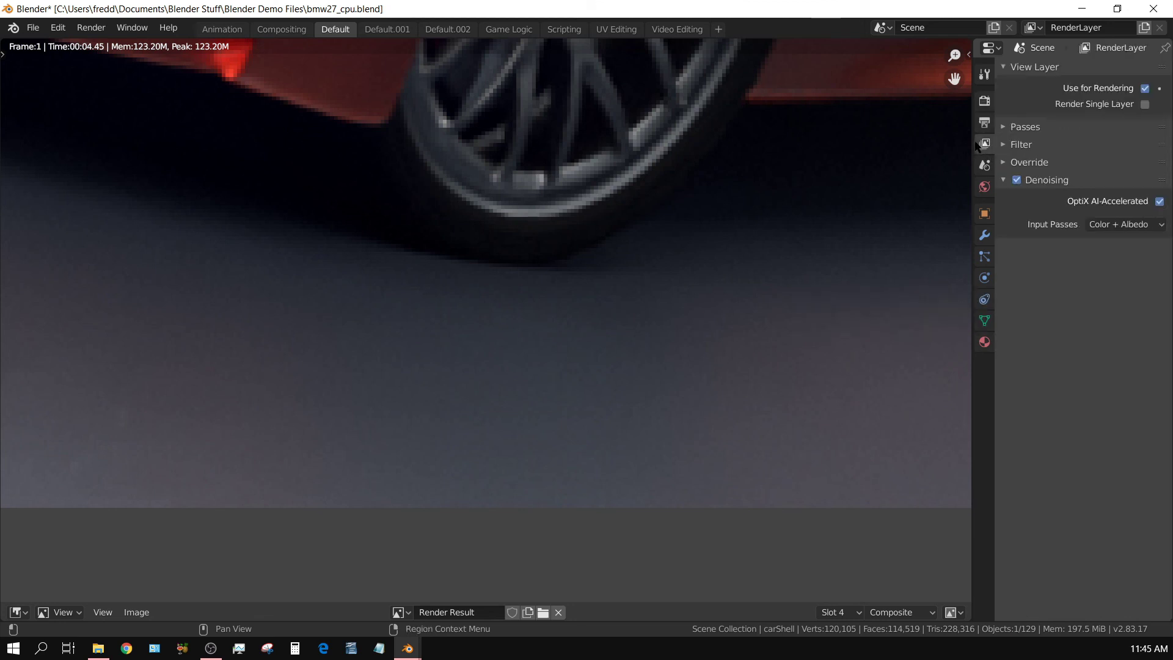
{"action": "left_click", "coordinate": [984, 102]}
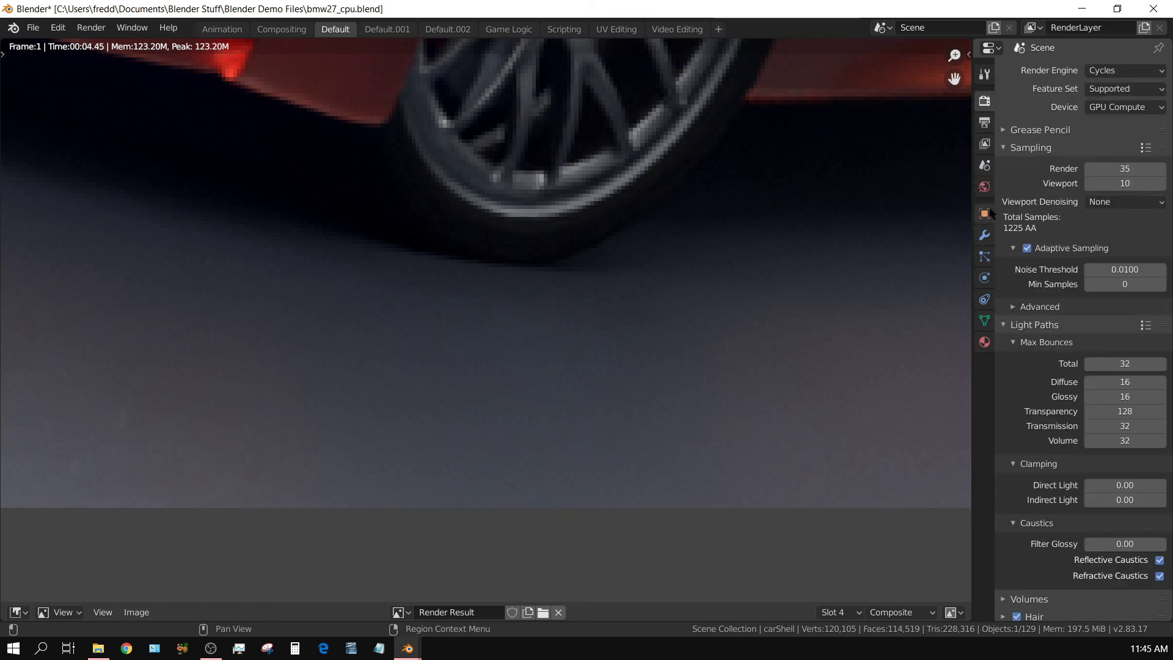
Compare the ground beneath the front wheel in the Slot 1 and Slot 4 renders, ending with the whole Slot 4 image
{"action": "left_click", "coordinate": [854, 611]}
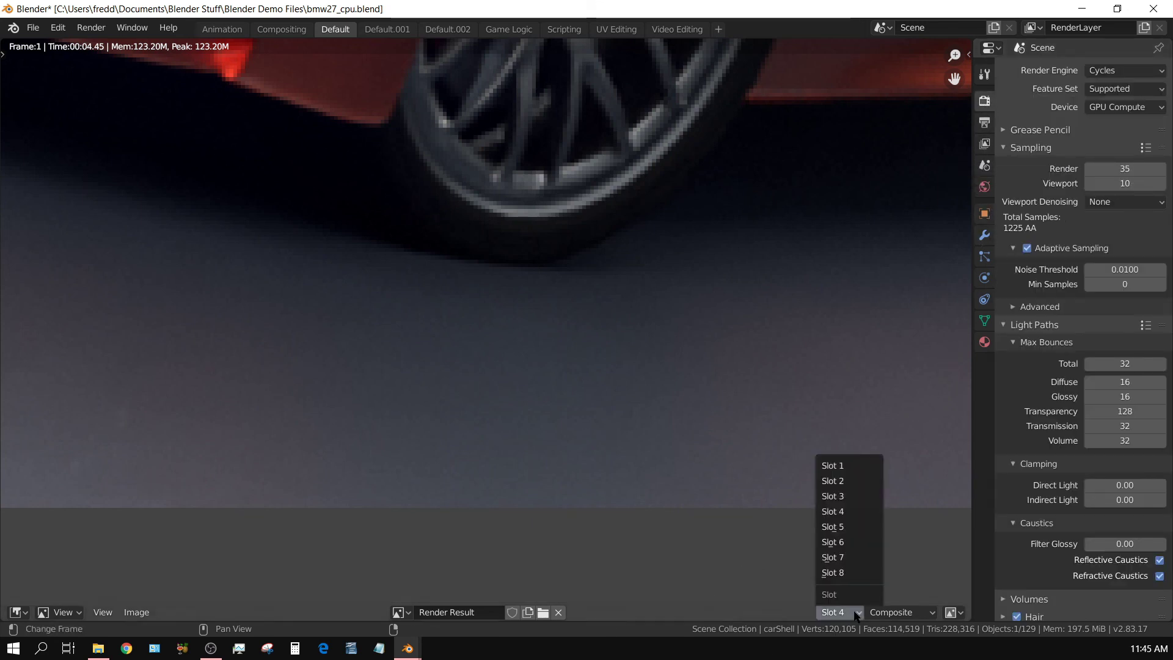
{"action": "left_click", "coordinate": [853, 466]}
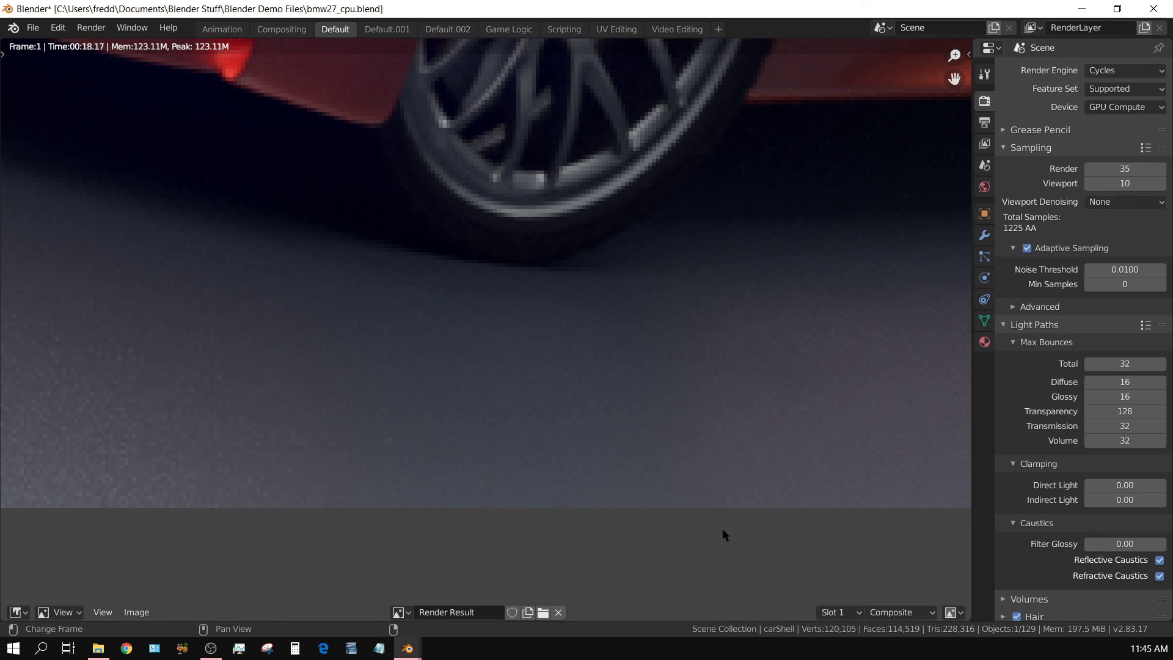
{"action": "left_click", "coordinate": [860, 614]}
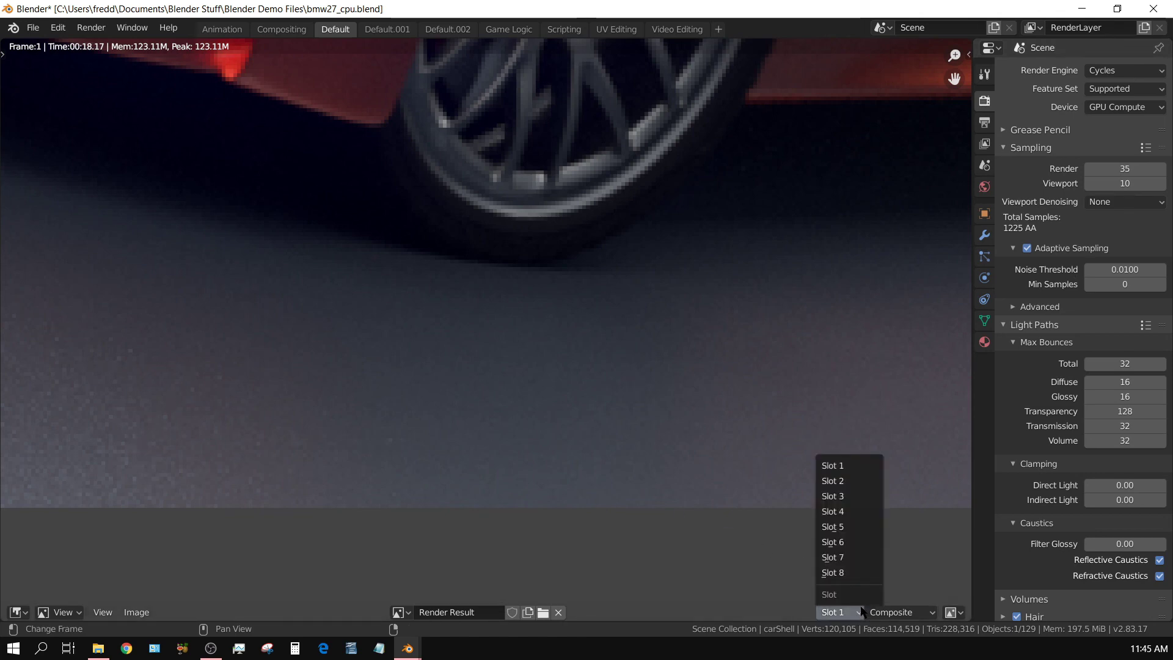
{"action": "left_click", "coordinate": [847, 516]}
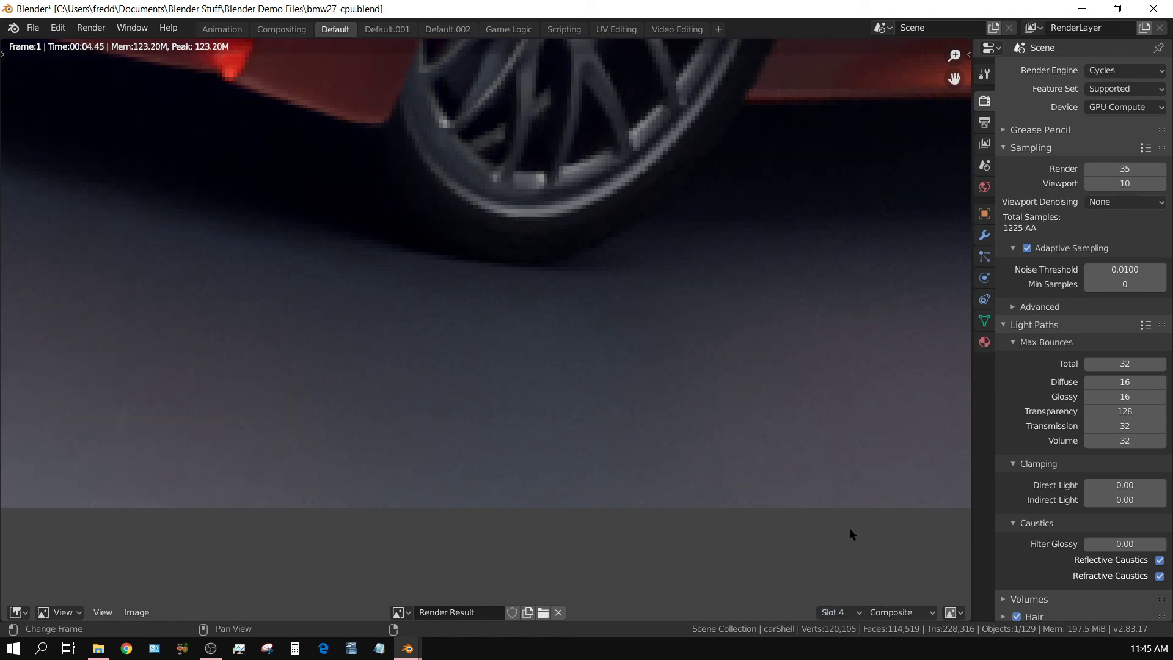
{"action": "left_click", "coordinate": [849, 612]}
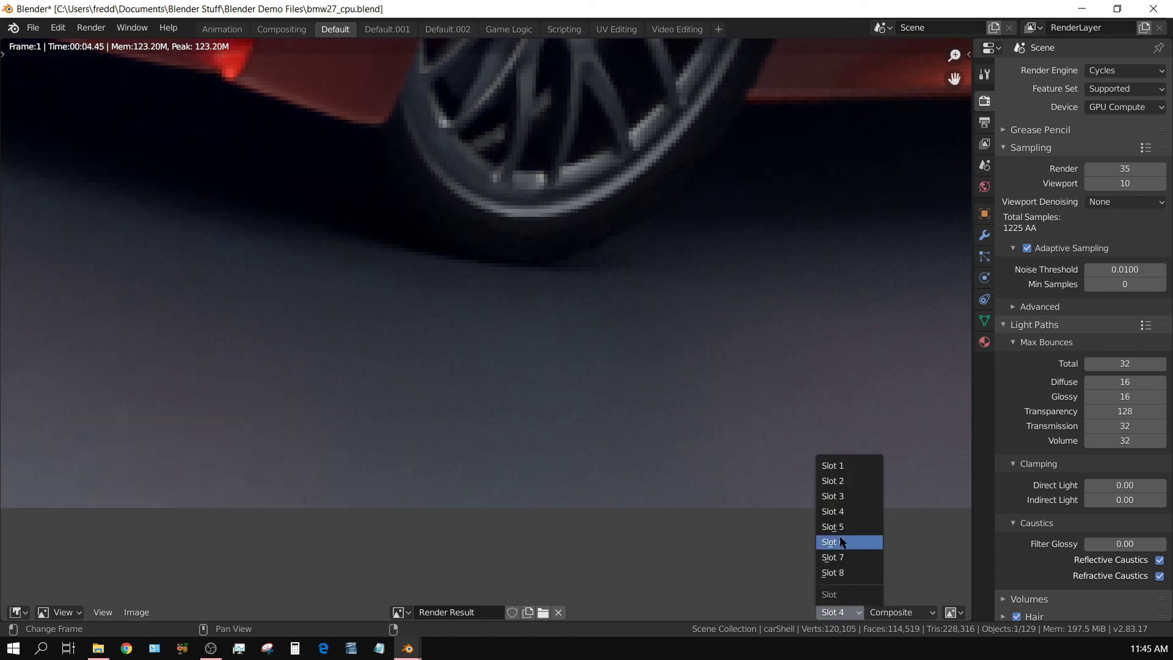
{"action": "left_click", "coordinate": [844, 467]}
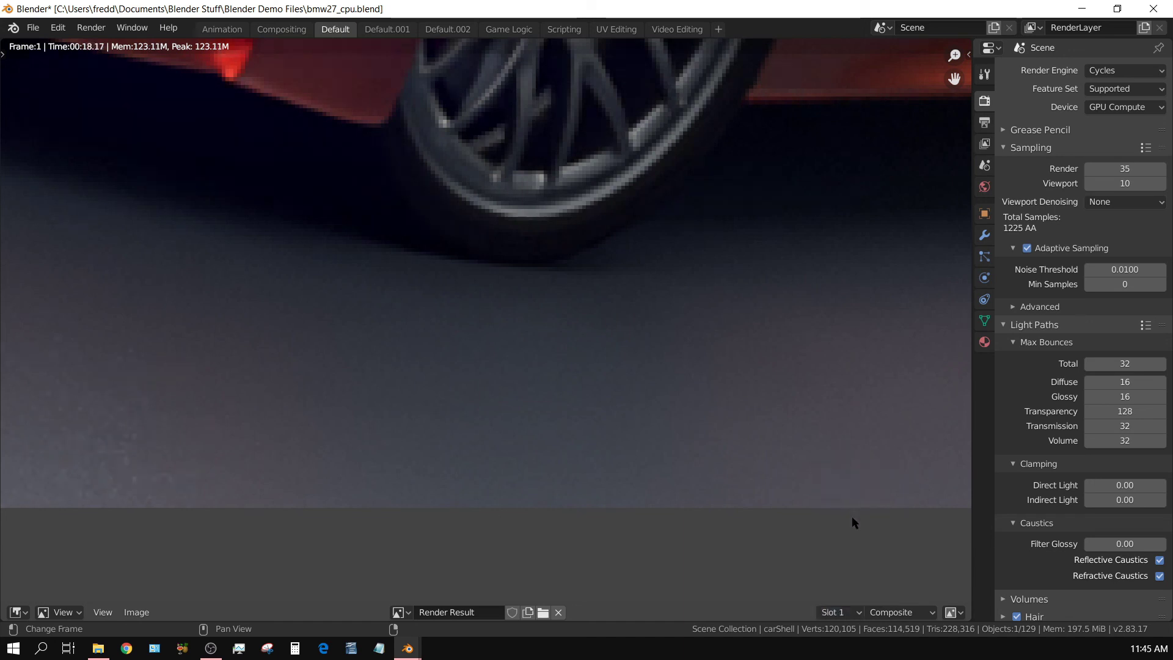
{"action": "left_click", "coordinate": [856, 611]}
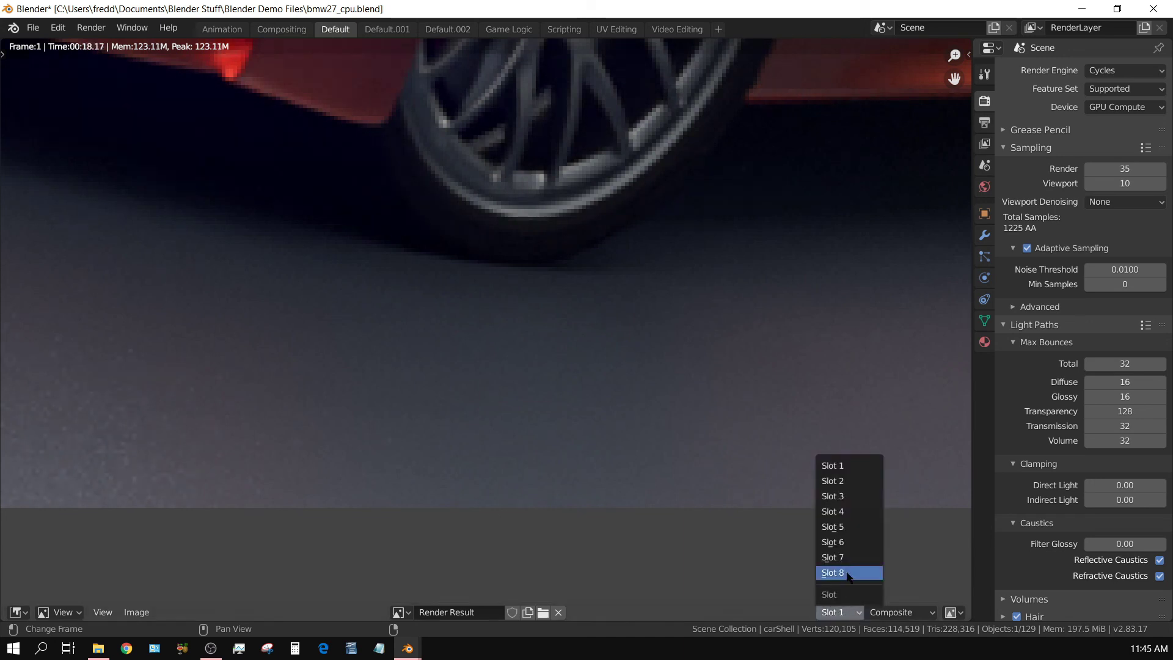
{"action": "left_click", "coordinate": [844, 512]}
{"action": "scroll", "coordinate": [666, 409], "scroll_direction": "down", "scroll_amount": 5}
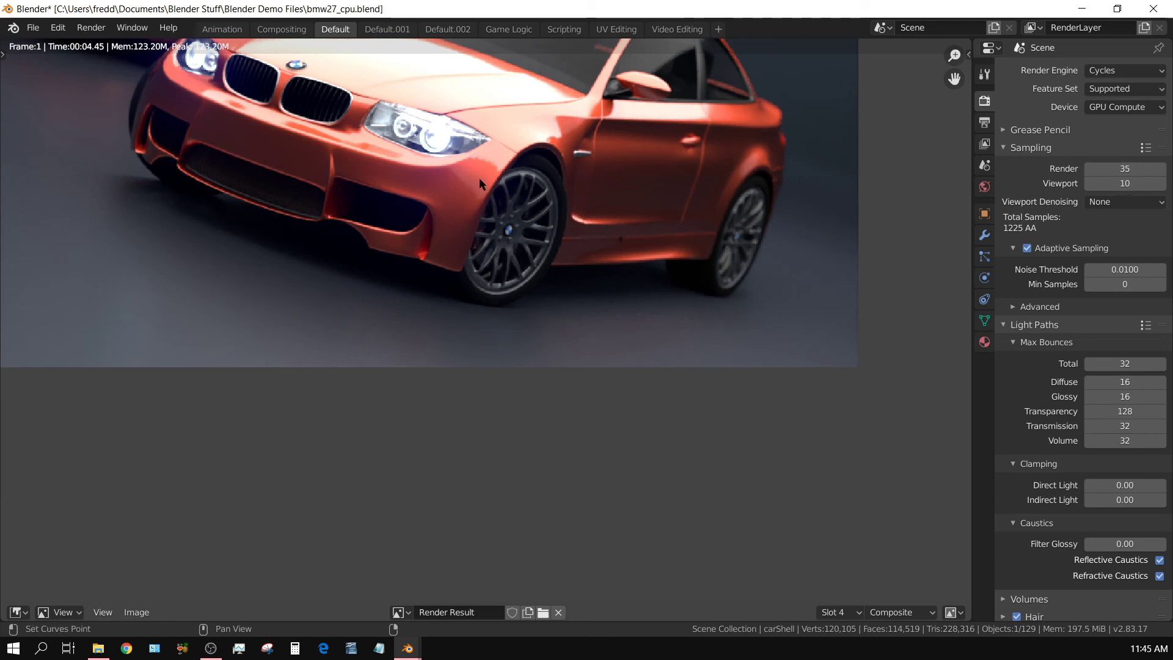
{"action": "middle_click_drag", "start_coordinate": [479, 179], "coordinate": [585, 408]}
{"action": "key", "text": "Home"}
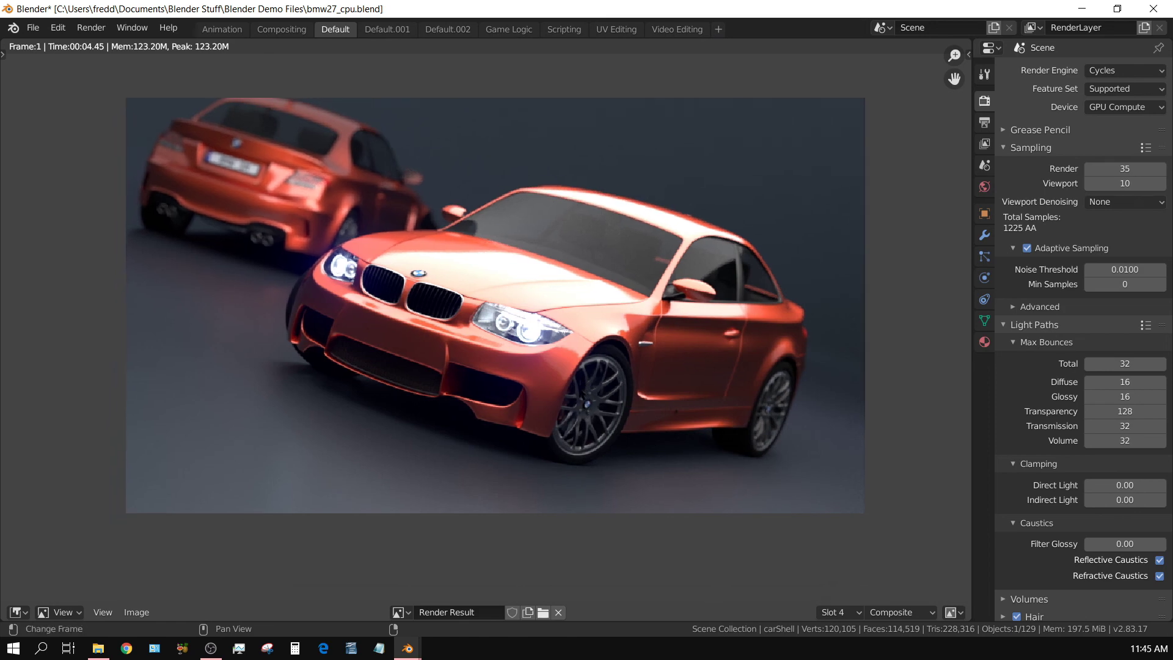